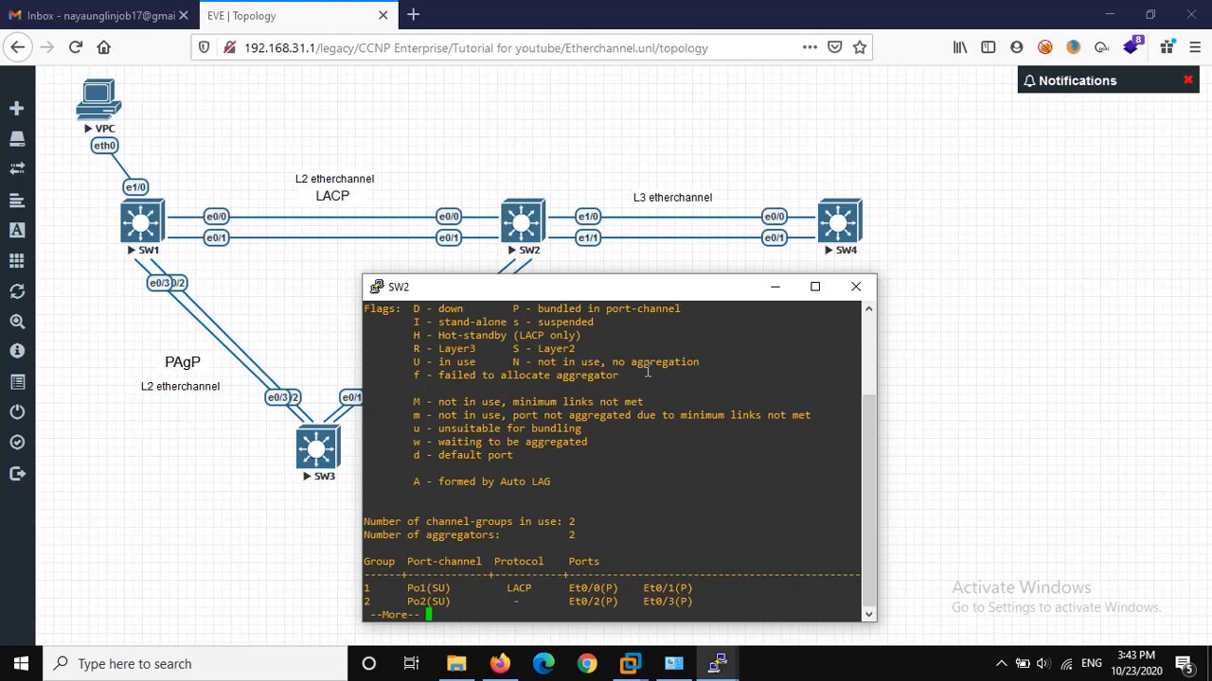
Review the existing channel groups, their protocols and member ports in SW2's EtherChannel summary
{"action": "key", "text": "space"}
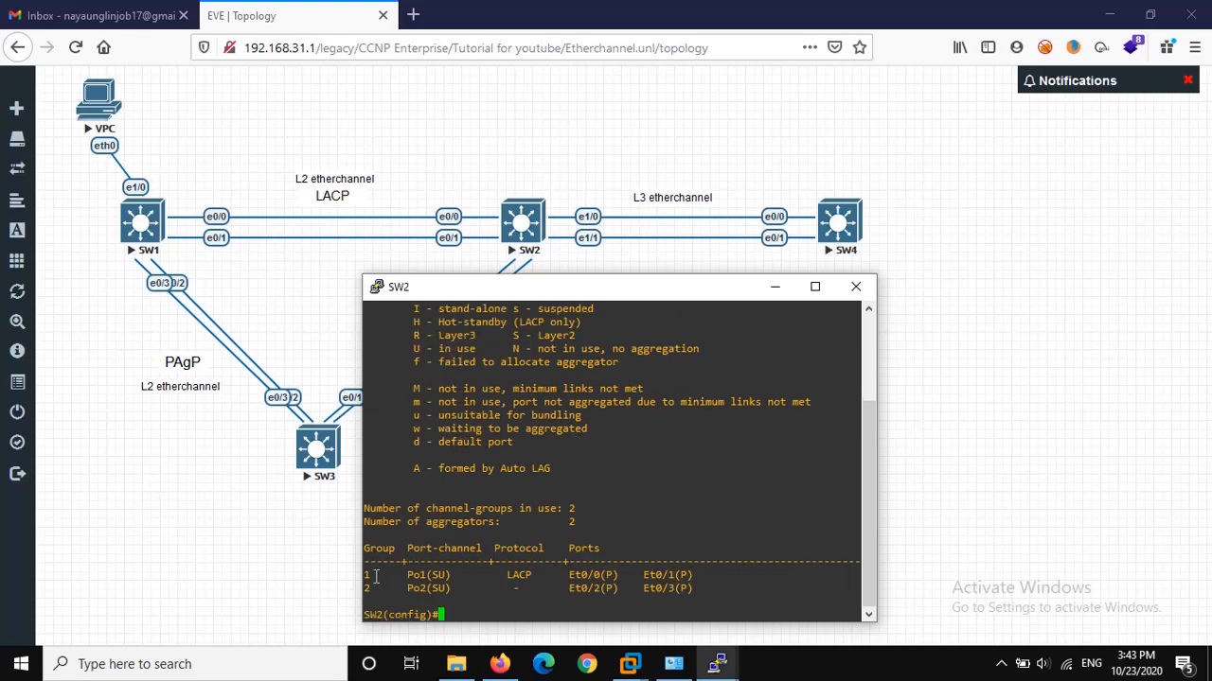
{"action": "left_click_drag", "start_coordinate": [375, 576], "coordinate": [363, 585]}
{"action": "left_click", "coordinate": [488, 586]}
{"action": "left_click_drag", "start_coordinate": [490, 574], "coordinate": [546, 574]}
{"action": "left_click_drag", "start_coordinate": [398, 575], "coordinate": [743, 585]}
{"action": "left_click", "coordinate": [489, 597]}
{"action": "left_click_drag", "start_coordinate": [567, 283], "coordinate": [558, 269]}
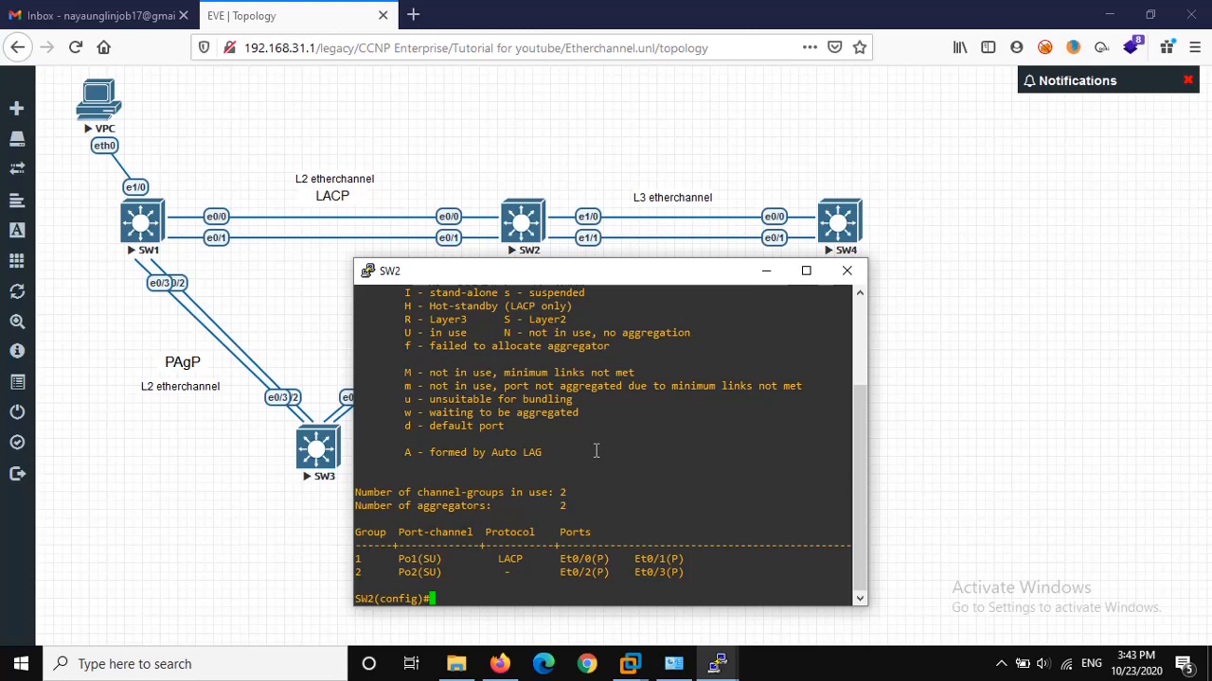
Enter interface range configuration for e1/0-1 on SW2
{"action": "type", "text": "int"}
{"action": "type", "text": "range"}
{"action": "key", "text": "BackSpace"}
{"action": "key", "text": "BackSpace"}
{"action": "key", "text": "BackSpace"}
{"action": "type", "text": "nge e1/0-1"}
{"action": "key", "text": "Return"}
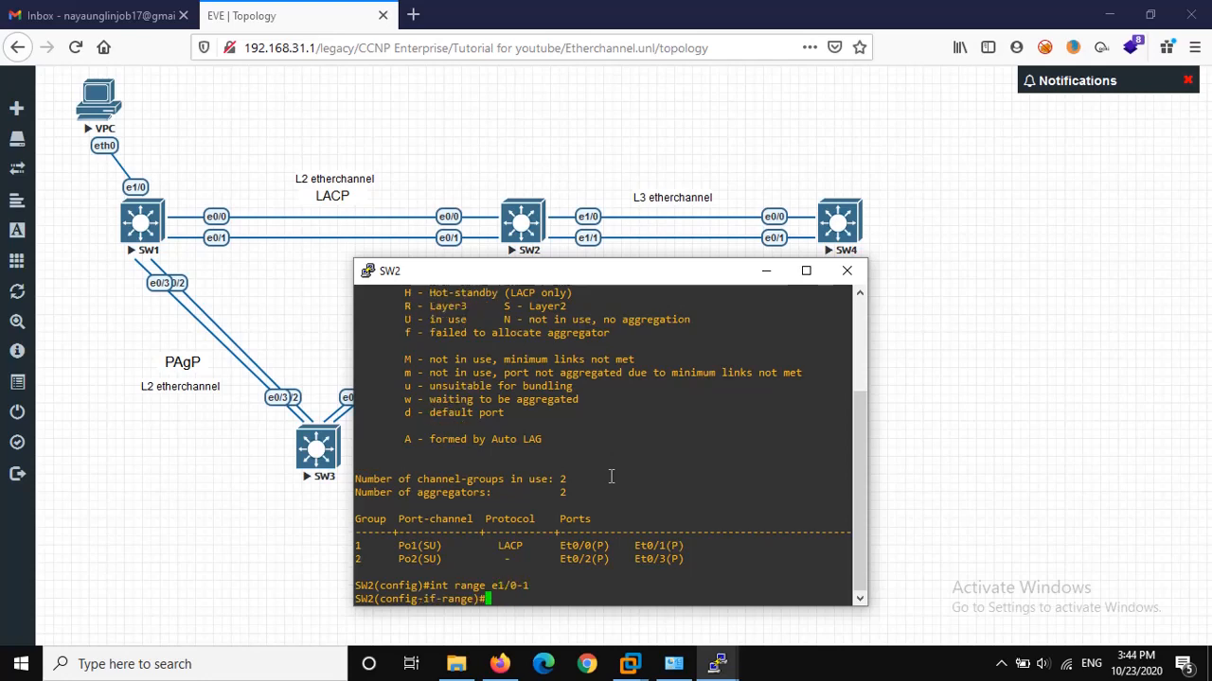
Convert SW2's e1/0-1 interfaces to Layer 3 ports with the no switchport command
{"action": "type", "text": "no siw"}
{"action": "type", "text": "tchport"}
{"action": "key", "text": "BackSpace"}
{"action": "key", "text": "BackSpace"}
{"action": "key", "text": "BackSpace"}
{"action": "key", "text": "BackSpace"}
{"action": "key", "text": "BackSpace"}
{"action": "key", "text": "BackSpace"}
{"action": "key", "text": "BackSpace"}
{"action": "key", "text": "BackSpace"}
{"action": "key", "text": "BackSpace"}
{"action": "type", "text": "witchport"}
{"action": "key", "text": "Return"}
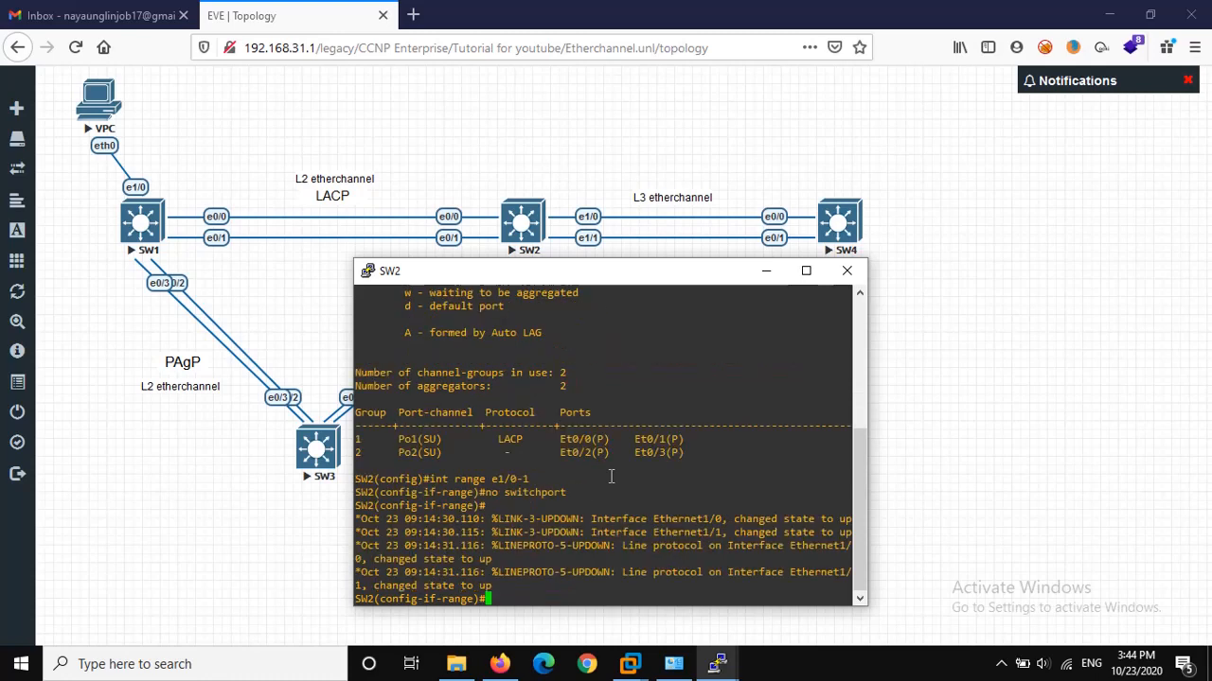
{"action": "key", "text": "Return"}
{"action": "key", "text": "Return"}
{"action": "key", "text": "Return"}
{"action": "key", "text": "Return"}
{"action": "key", "text": "Return"}
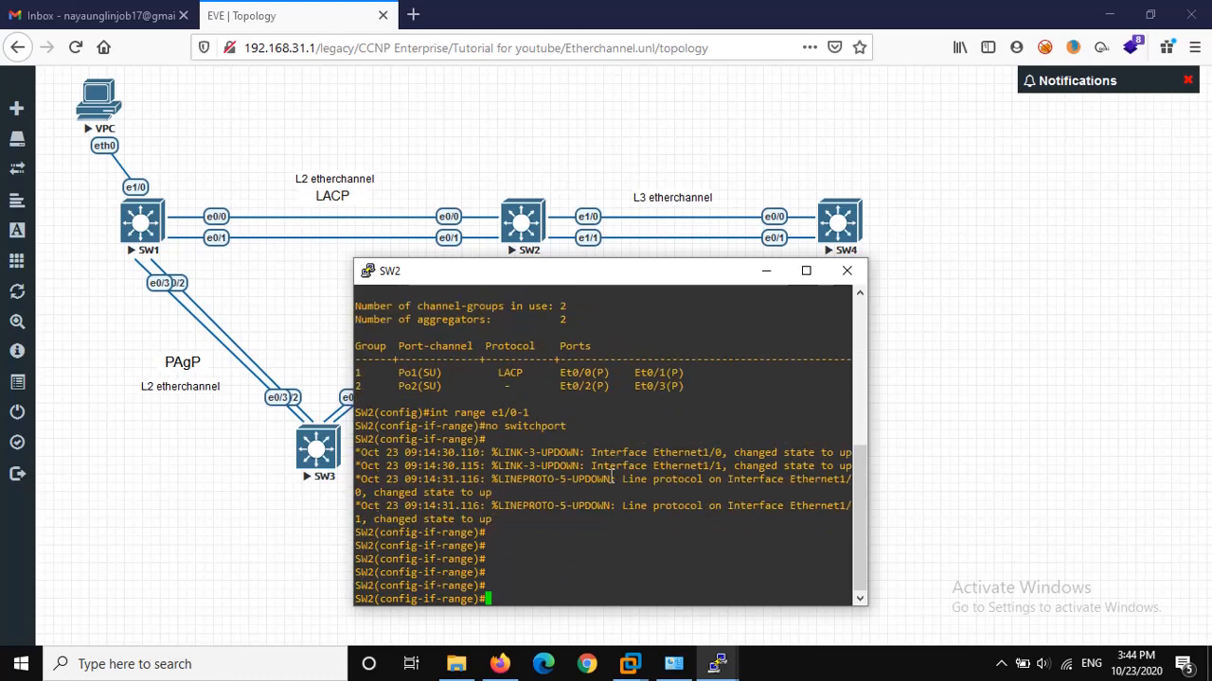
Set the channel protocol of SW2's e1/0-1 to LACP and assign them to channel group 4 in active mode
{"action": "type", "text": "channel-pro lacp"}
{"action": "key", "text": "Return"}
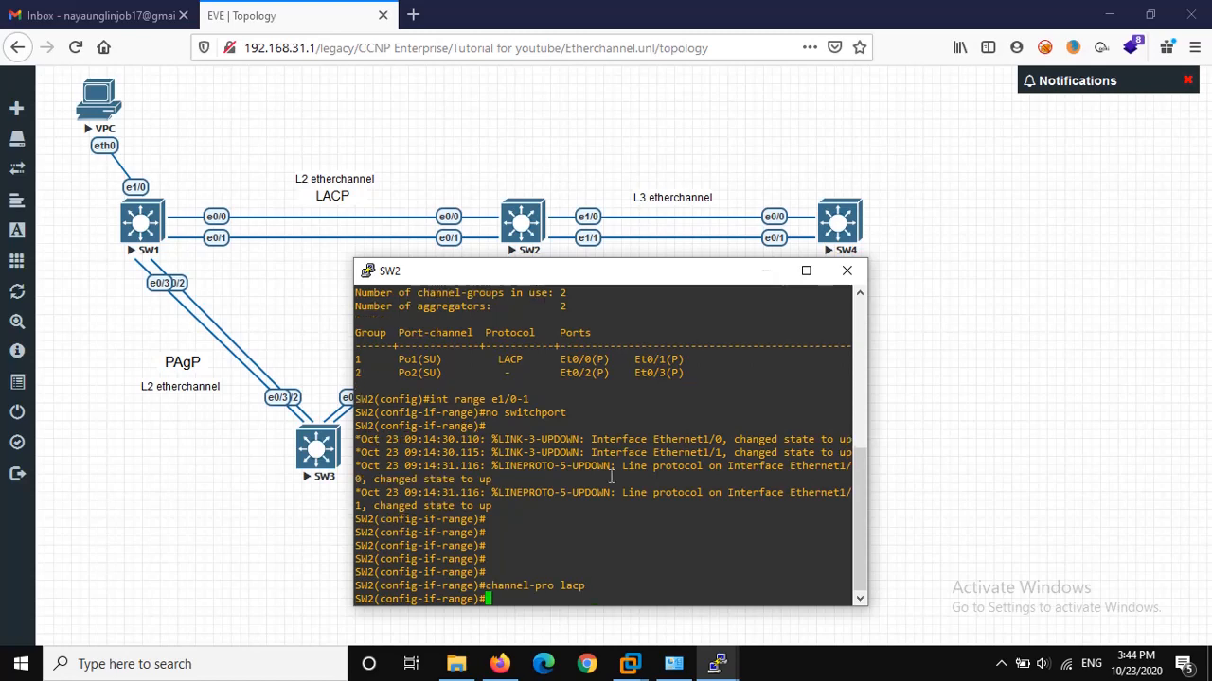
{"action": "type", "text": "channel"}
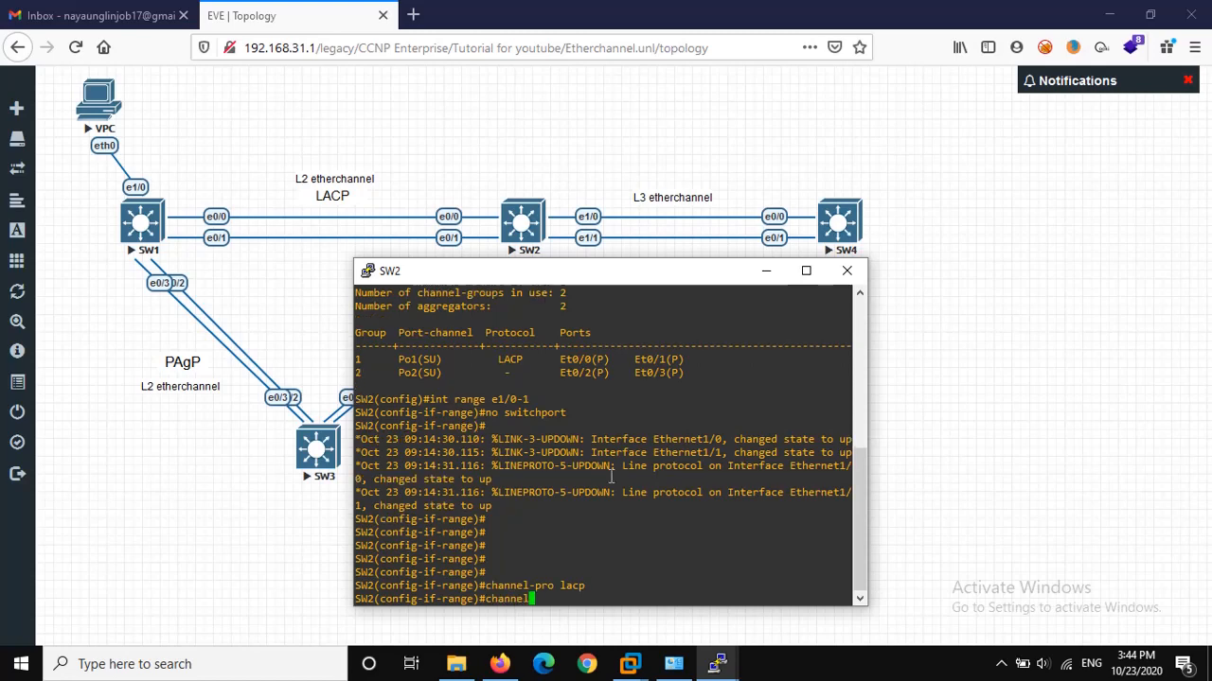
{"action": "type", "text": "-group "}
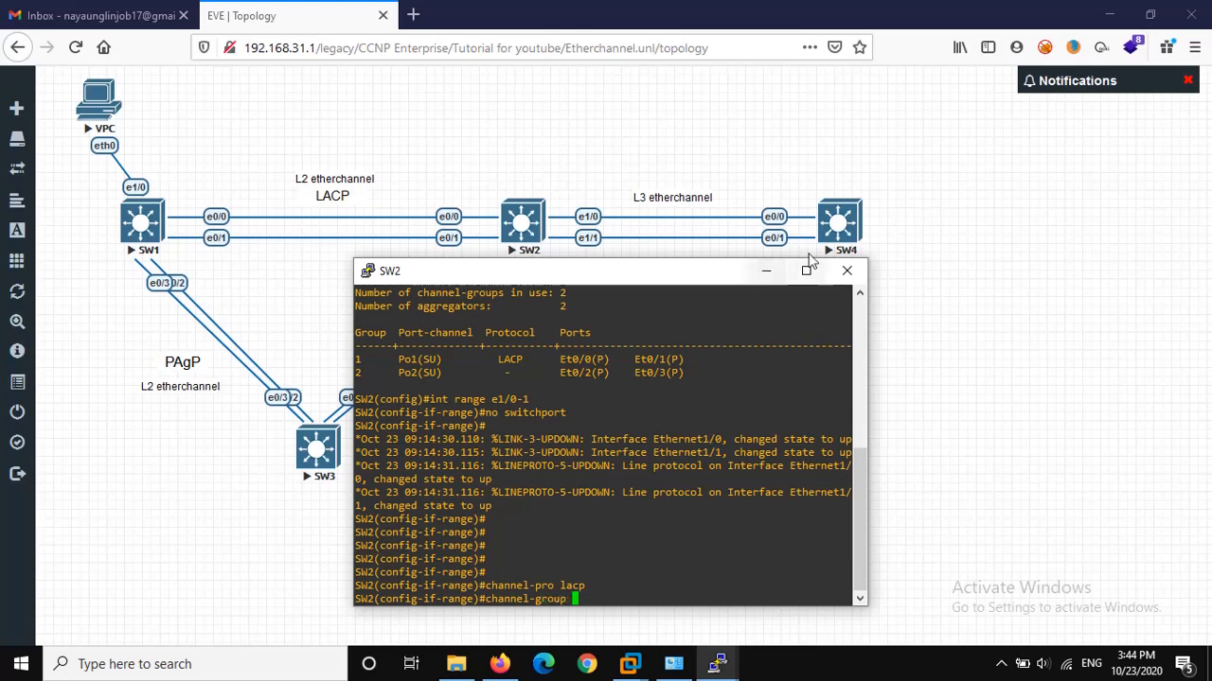
{"action": "type", "text": "4"}
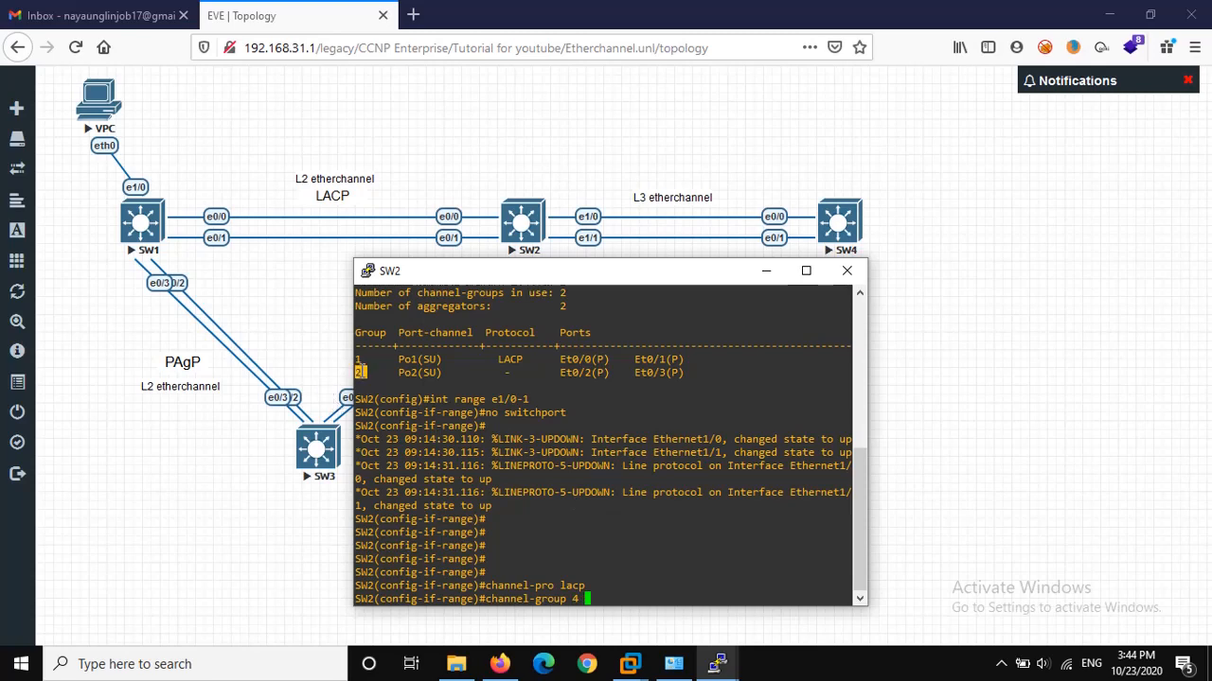
{"action": "left_click_drag", "start_coordinate": [357, 359], "coordinate": [365, 373]}
{"action": "left_click", "coordinate": [629, 467]}
{"action": "type", "text": "mode ?a"}
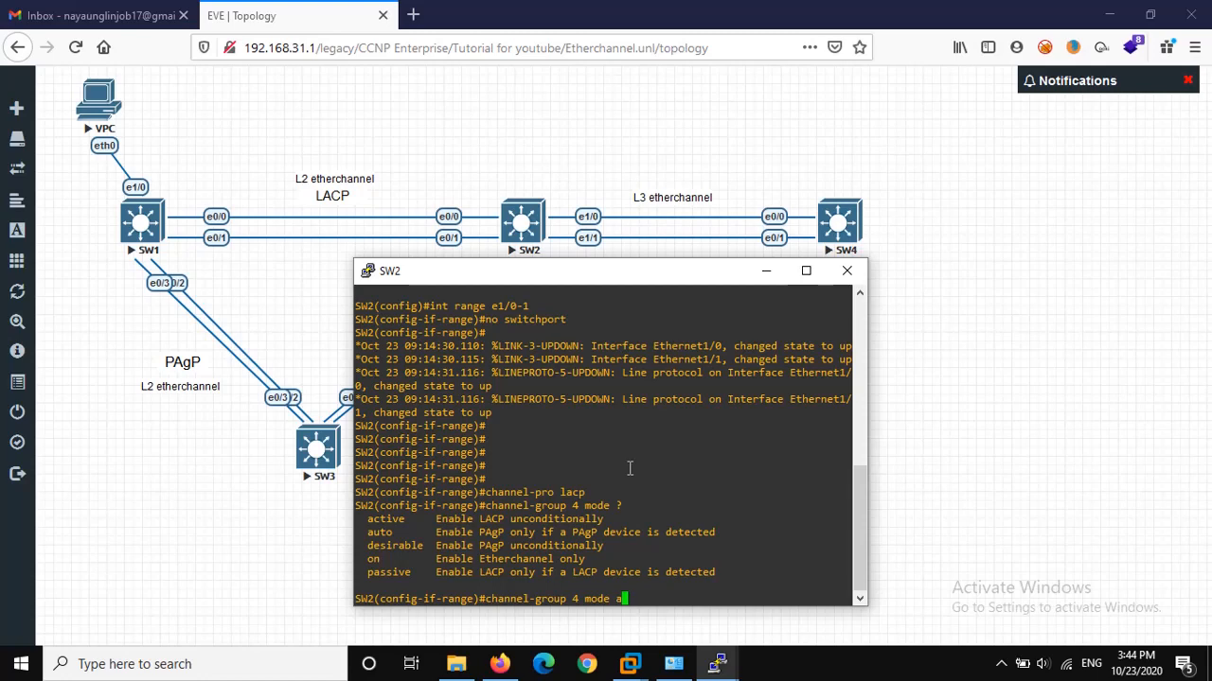
{"action": "key", "text": "BackSpace"}
{"action": "type", "text": "passive"}
{"action": "key", "text": "BackSpace"}
{"action": "key", "text": "BackSpace"}
{"action": "key", "text": "BackSpace"}
{"action": "key", "text": "BackSpace"}
{"action": "key", "text": "BackSpace"}
{"action": "key", "text": "BackSpace"}
{"action": "key", "text": "BackSpace"}
{"action": "type", "text": "active"}
{"action": "key", "text": "Return"}
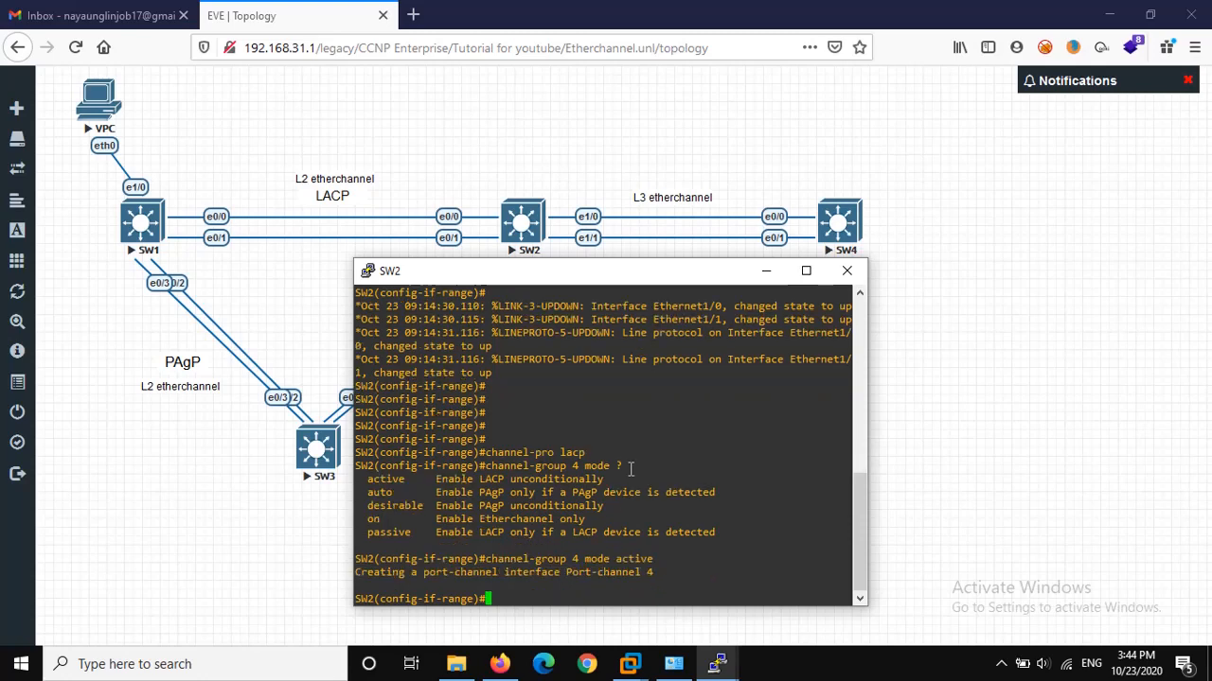
List SW2's IP interface brief and check the Port-channel4 entry
{"action": "type", "text": "do sh ip int b"}
{"action": "key", "text": "Return"}
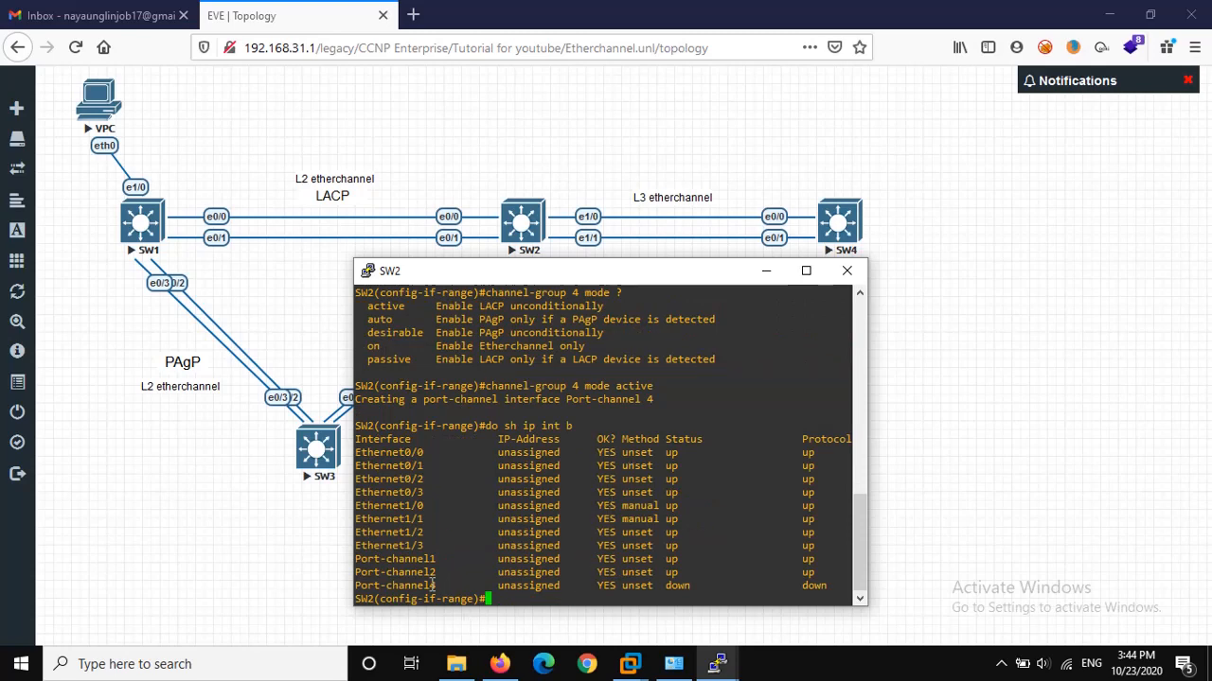
{"action": "left_click_drag", "start_coordinate": [442, 586], "coordinate": [369, 586]}
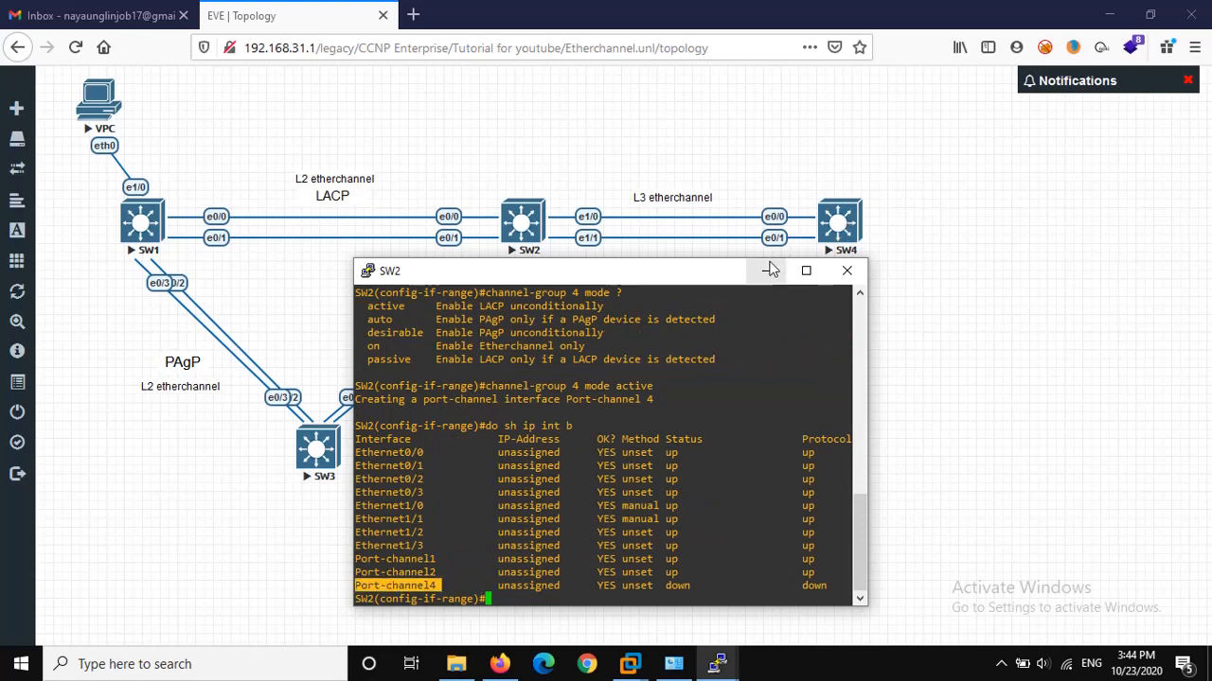
Open SW4's console beneath its topology node and enter global configuration mode
{"action": "left_click", "coordinate": [767, 271]}
{"action": "left_click", "coordinate": [834, 223]}
{"action": "left_click_drag", "start_coordinate": [259, 69], "coordinate": [771, 285]}
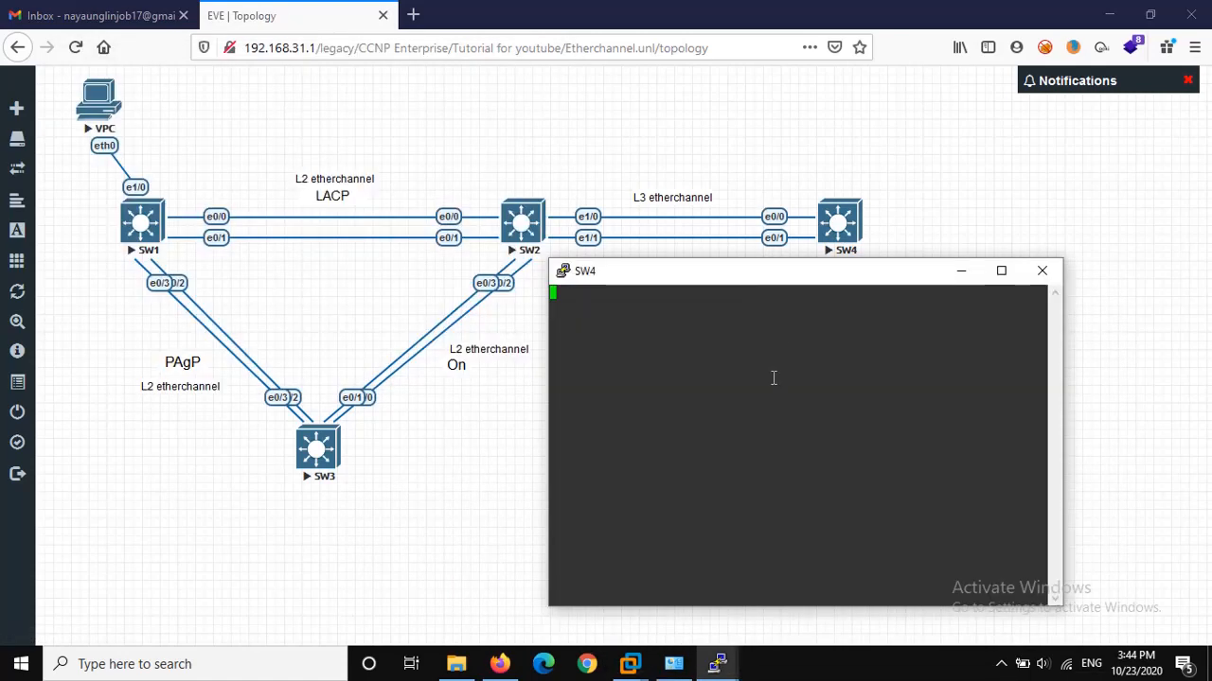
{"action": "key", "text": "Return"}
{"action": "key", "text": "Return"}
{"action": "key", "text": "Return"}
{"action": "key", "text": "Return"}
{"action": "key", "text": "Return"}
{"action": "type", "text": "en"}
{"action": "key", "text": "Return"}
{"action": "type", "text": "conf t"}
{"action": "key", "text": "Return"}
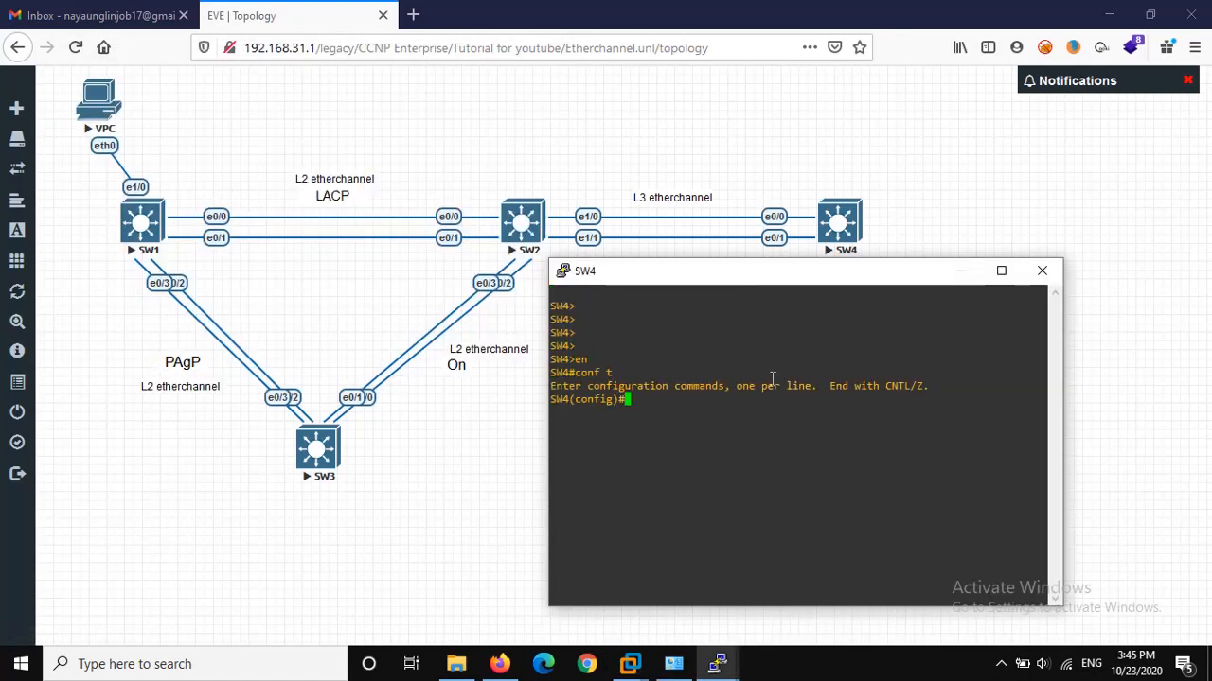
{"action": "type", "text": "do sh ip in"}
{"action": "key", "text": "BackSpace"}
{"action": "key", "text": "BackSpace"}
{"action": "key", "text": "BackSpace"}
{"action": "key", "text": "BackSpace"}
{"action": "key", "text": "BackSpace"}
{"action": "key", "text": "BackSpace"}
{"action": "key", "text": "BackSpace"}
{"action": "key", "text": "BackSpace"}
{"action": "key", "text": "BackSpace"}
{"action": "key", "text": "BackSpace"}
{"action": "key", "text": "BackSpace"}
Select interface range e0/0-1 on SW4 and make the ports Layer 3 with no switchport
{"action": "type", "text": "int range e0/0-1"}
{"action": "key", "text": "Return"}
{"action": "type", "text": "no switchport"}
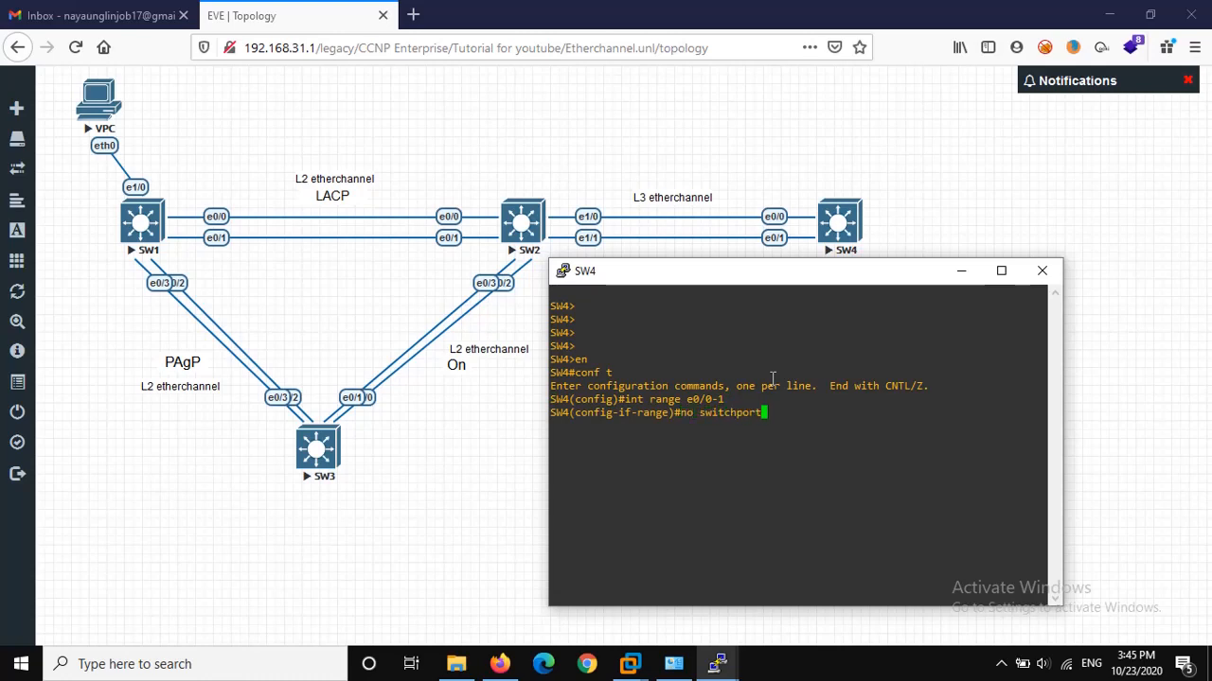
{"action": "key", "text": "Return"}
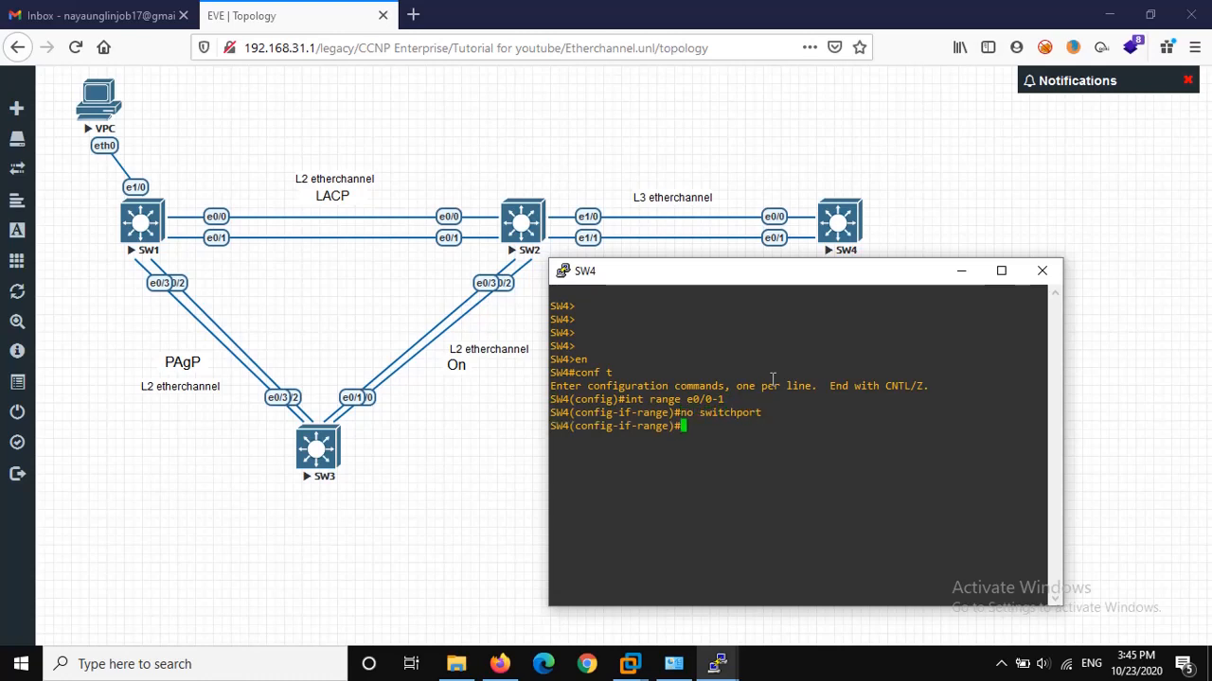
Set SW4's e0/0-1 to the LACP channel protocol and assign them to channel group 5 in passive mode
{"action": "type", "text": "channel-pro lacp"}
{"action": "key", "text": "Return"}
{"action": "type", "text": "channel"}
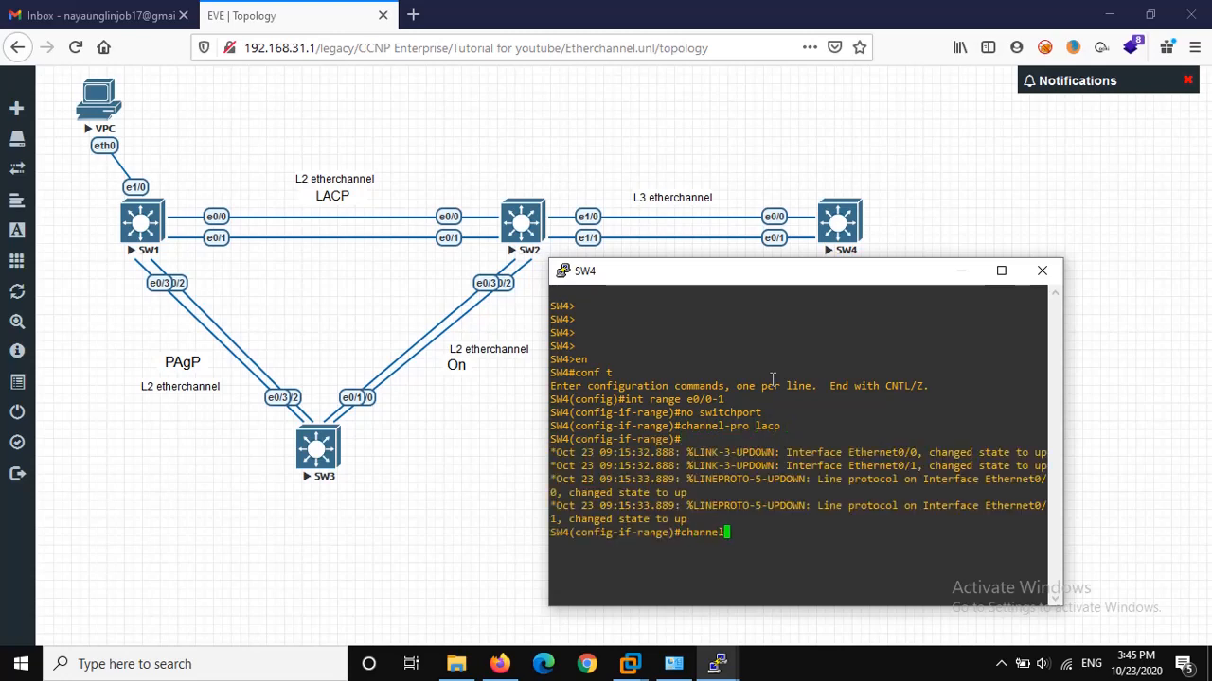
{"action": "type", "text": "-group 4"}
{"action": "key", "text": "BackSpace"}
{"action": "key", "text": "BackSpace"}
{"action": "type", "text": "5 mode passive"}
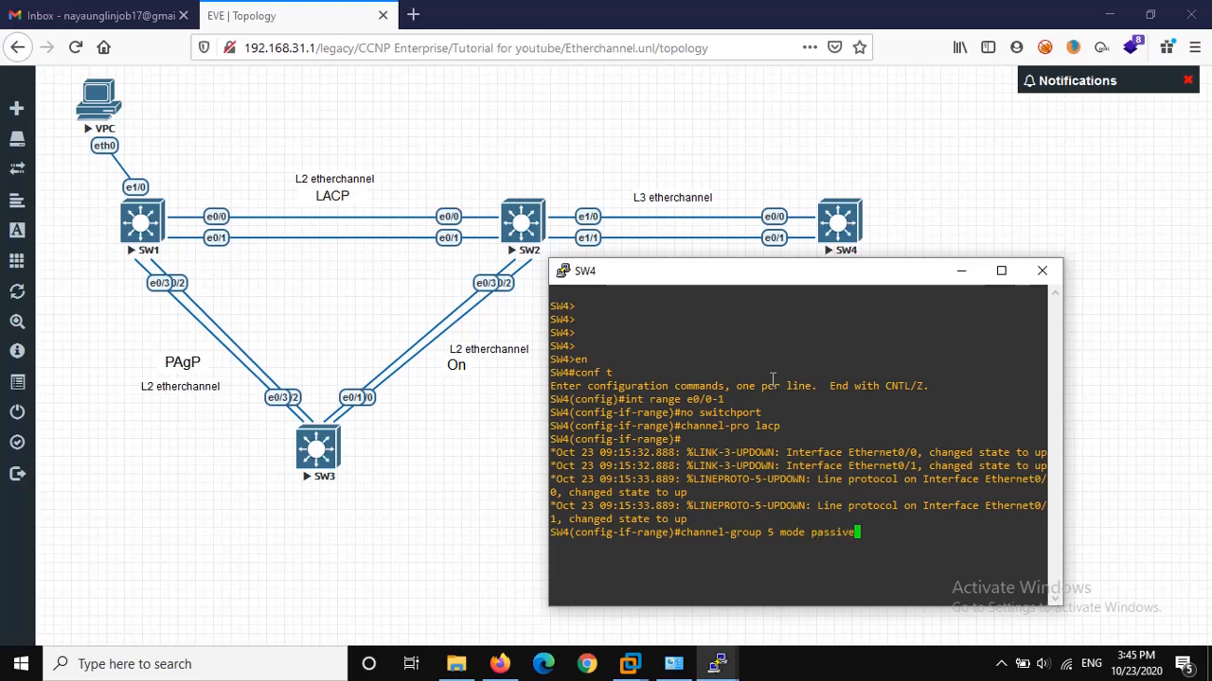
{"action": "key", "text": "Return"}
Save SW4's configuration with do wr and bring SW2's console up beside SW4's
{"action": "type", "text": "do wr"}
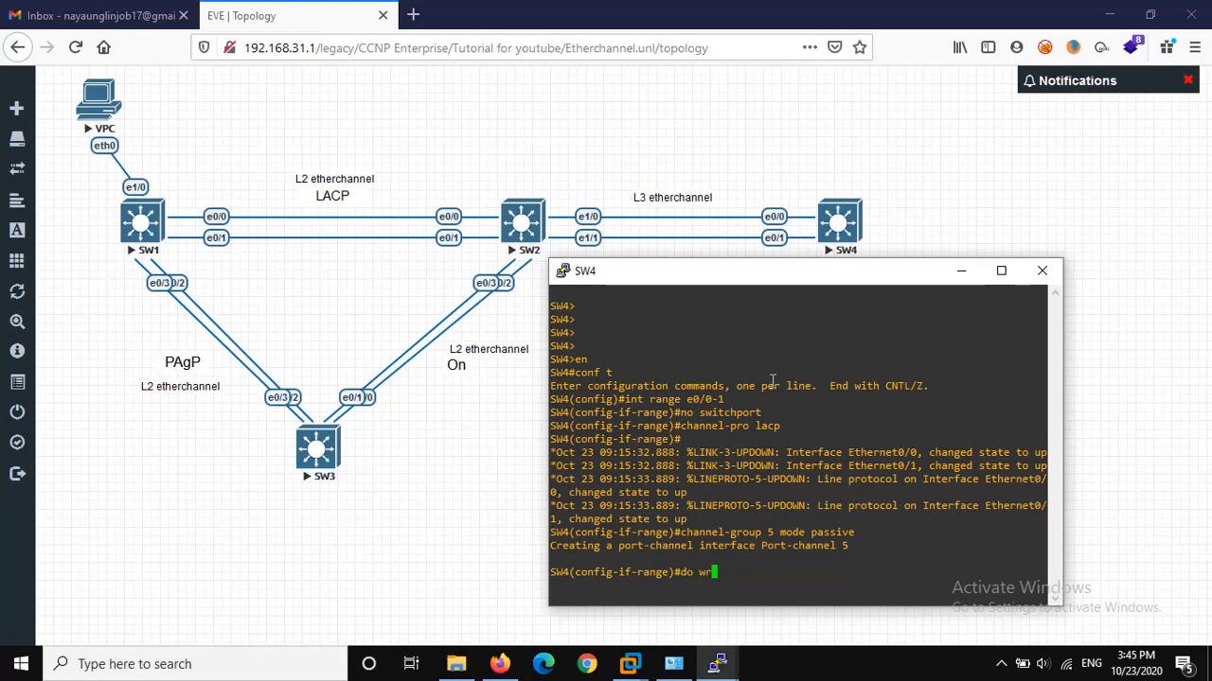
{"action": "key", "text": "Return"}
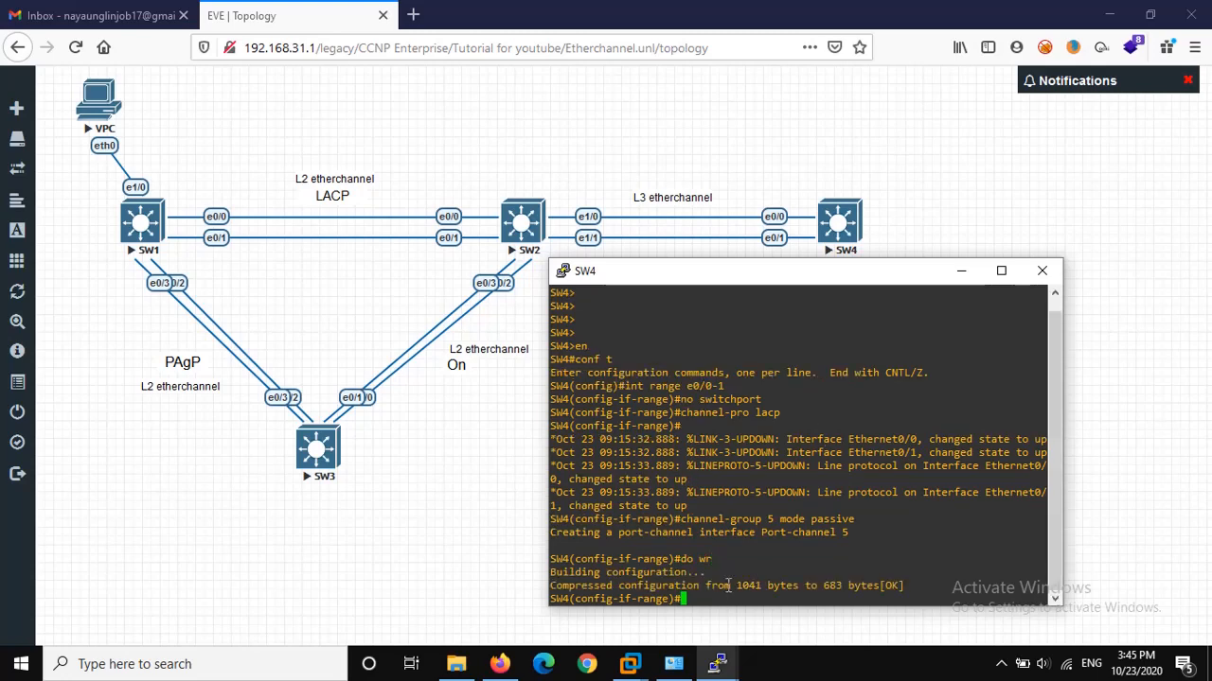
{"action": "left_click", "coordinate": [716, 663]}
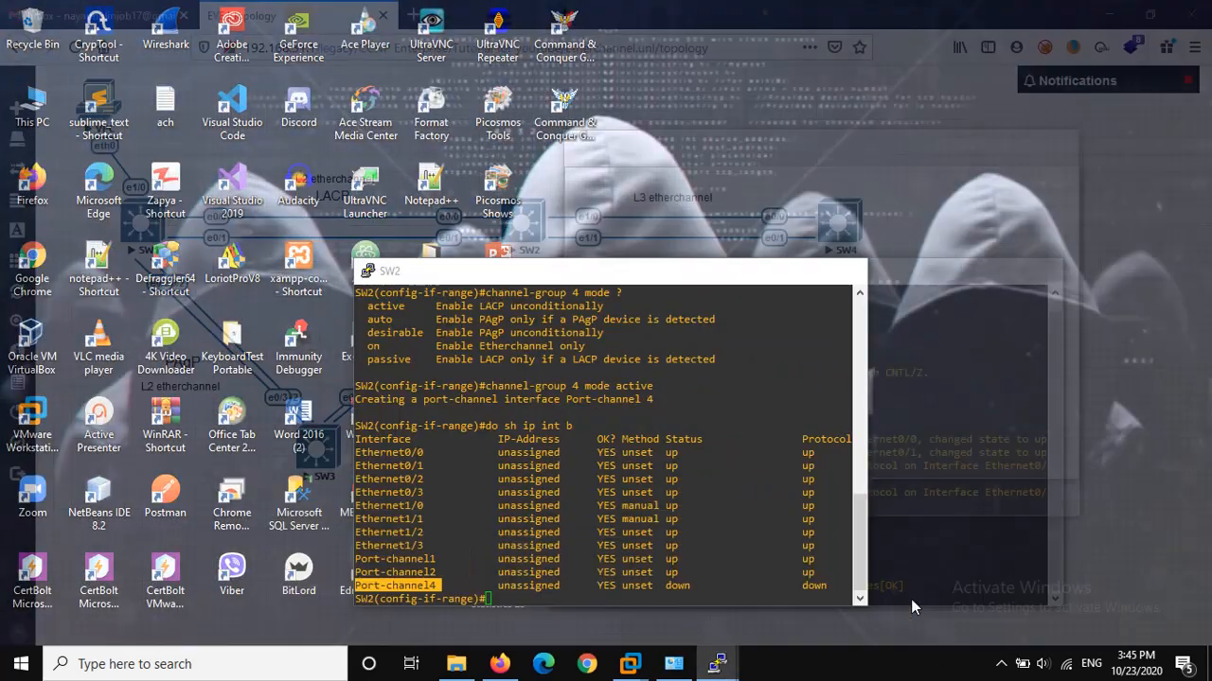
{"action": "left_click", "coordinate": [911, 599]}
{"action": "left_click_drag", "start_coordinate": [530, 284], "coordinate": [365, 173]}
{"action": "left_click", "coordinate": [894, 434]}
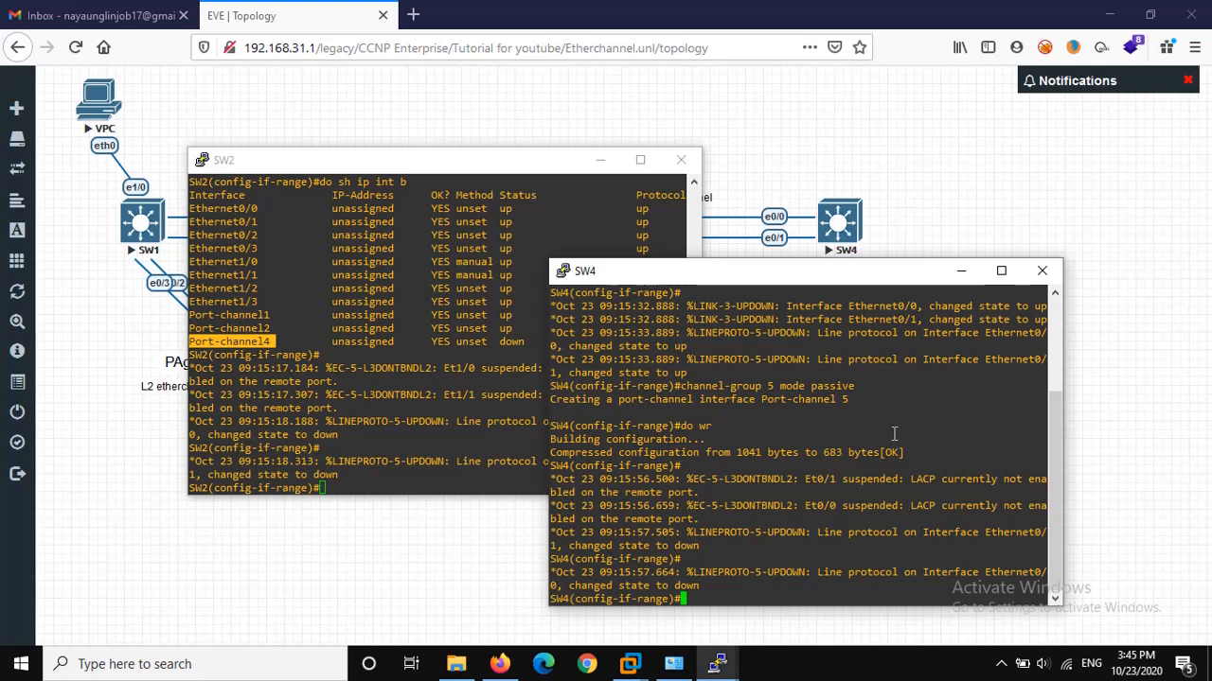
Check the LACP commands and link state messages on the SW2 and SW4 consoles
{"action": "left_click", "coordinate": [372, 418]}
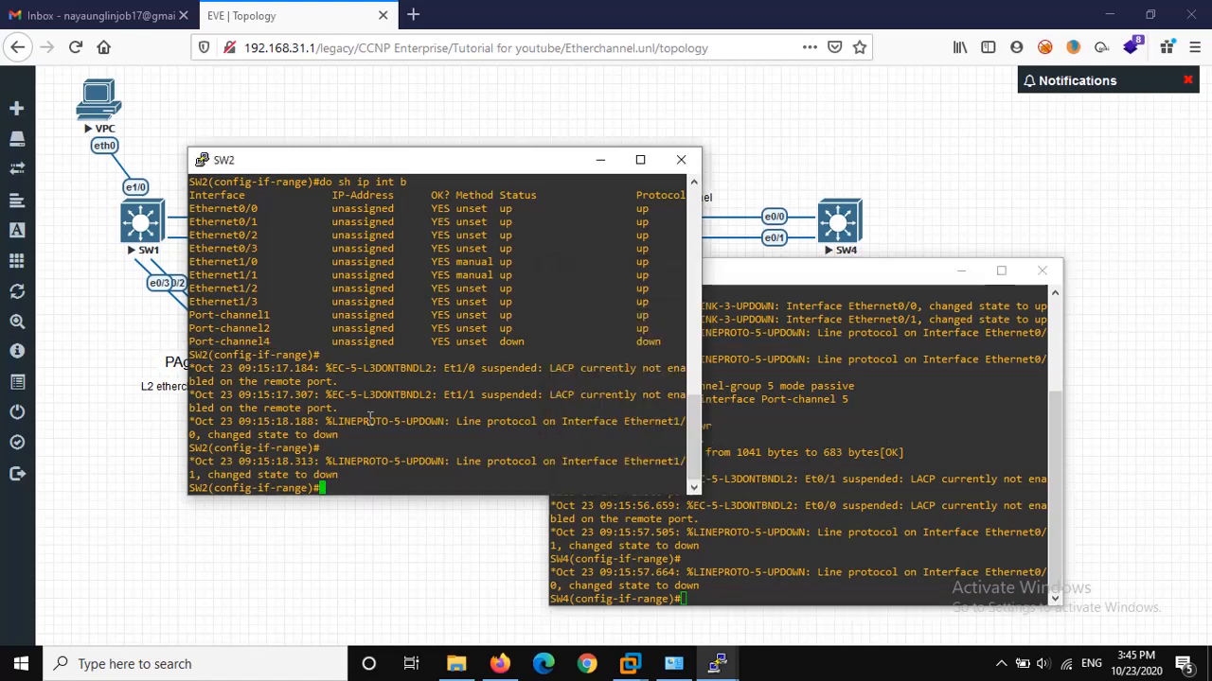
{"action": "scroll", "coordinate": [371, 418], "scroll_direction": "up", "scroll_amount": 8}
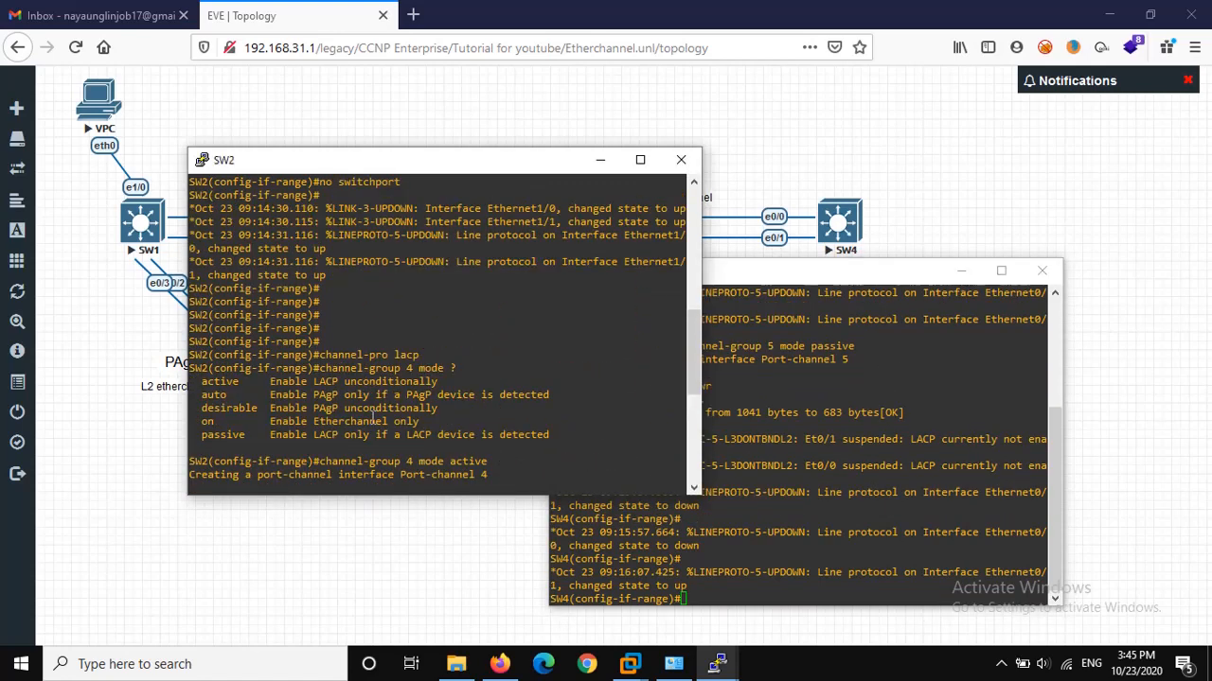
{"action": "scroll", "coordinate": [374, 419], "scroll_direction": "down", "scroll_amount": 8}
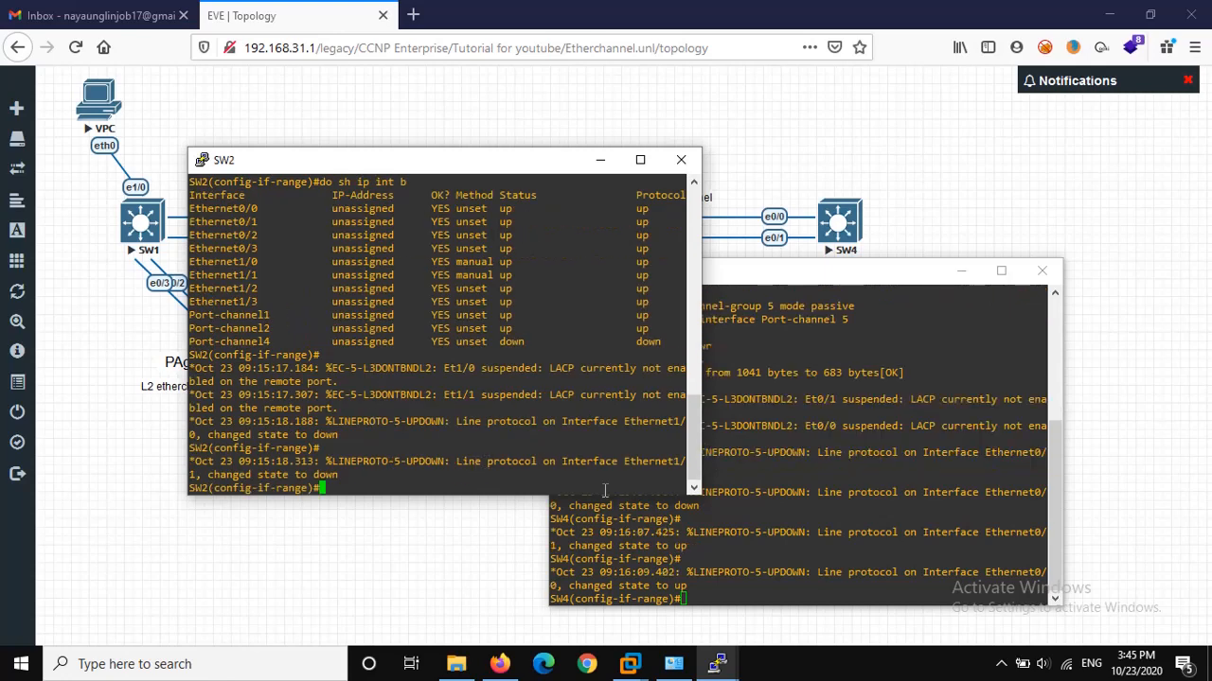
{"action": "left_click", "coordinate": [801, 526]}
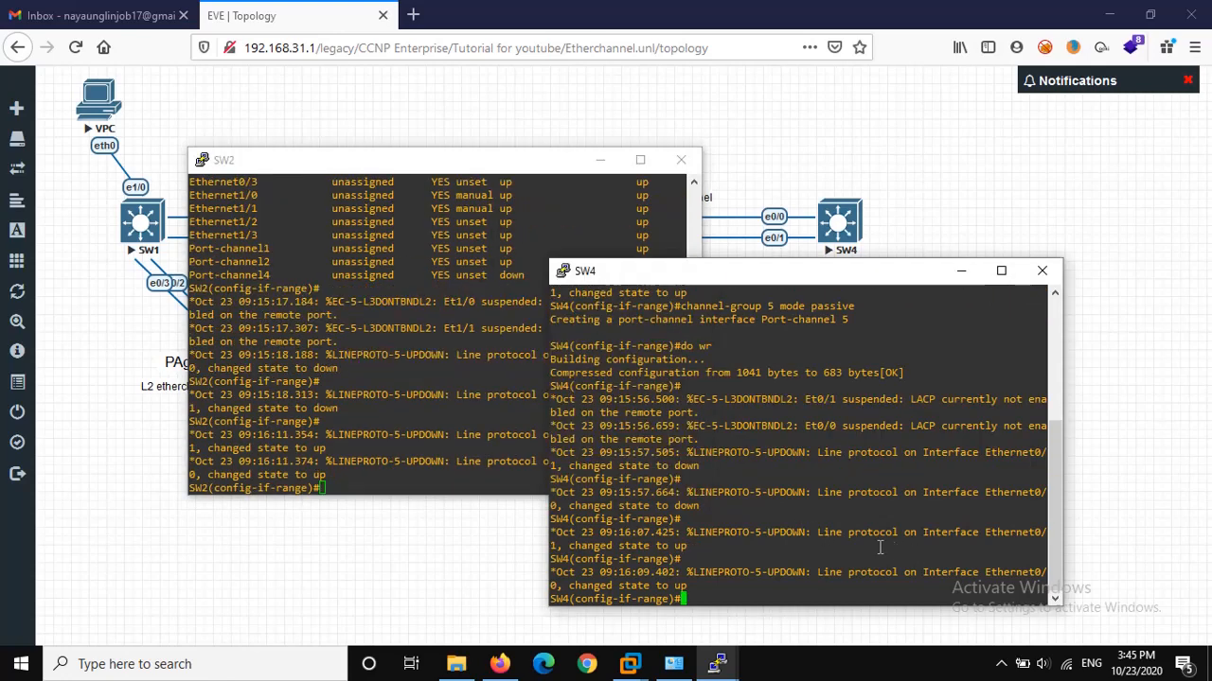
Display SW2's full EtherChannel summary with do sh etherchannel summary
{"action": "left_click", "coordinate": [447, 363]}
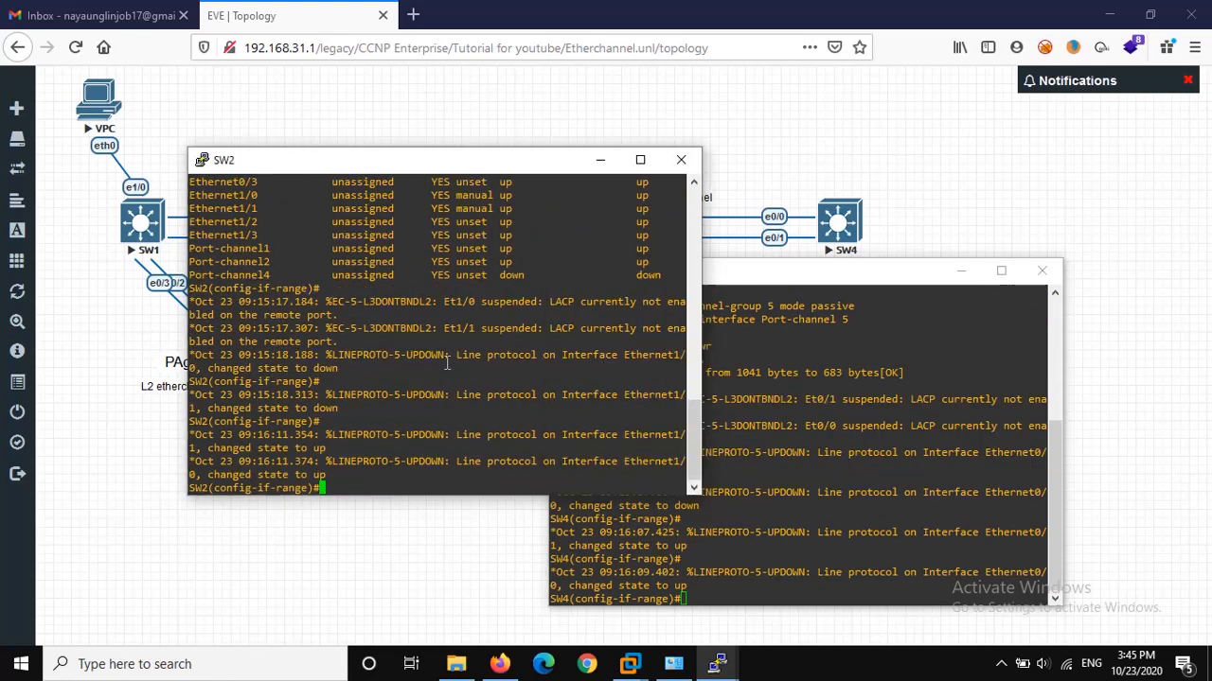
{"action": "type", "text": "do sh ehterchannel summary"}
{"action": "key", "text": "Return"}
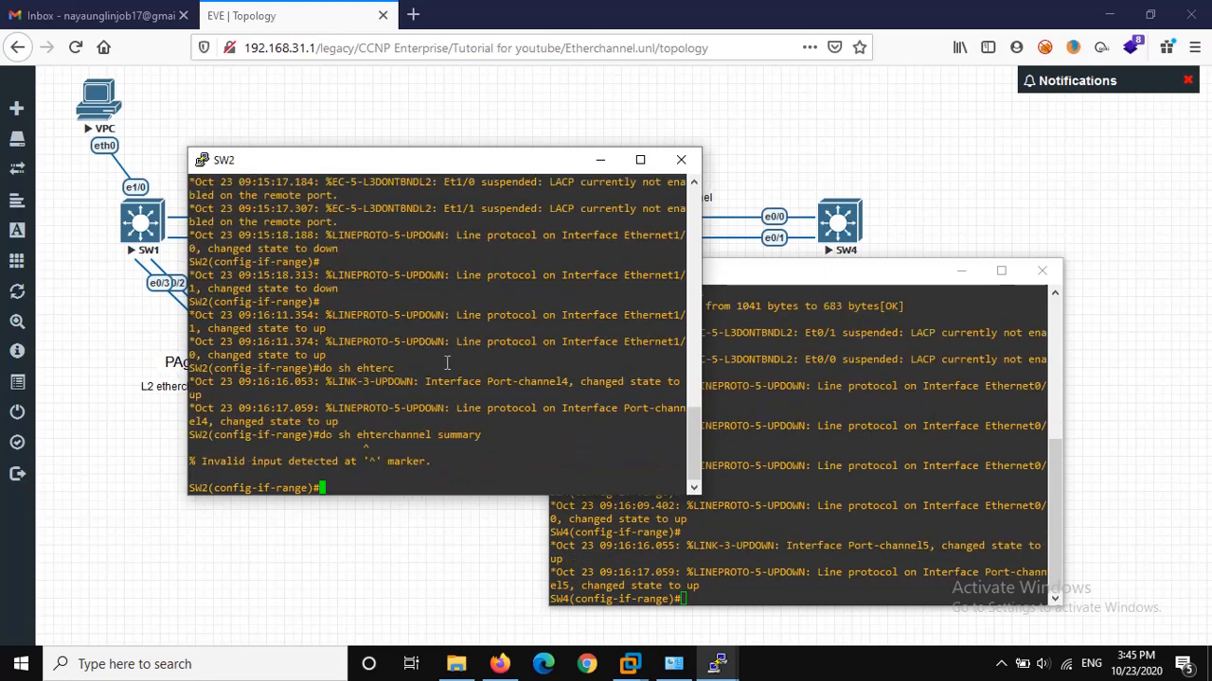
{"action": "key", "text": "Up"}
{"action": "key", "text": "Left"}
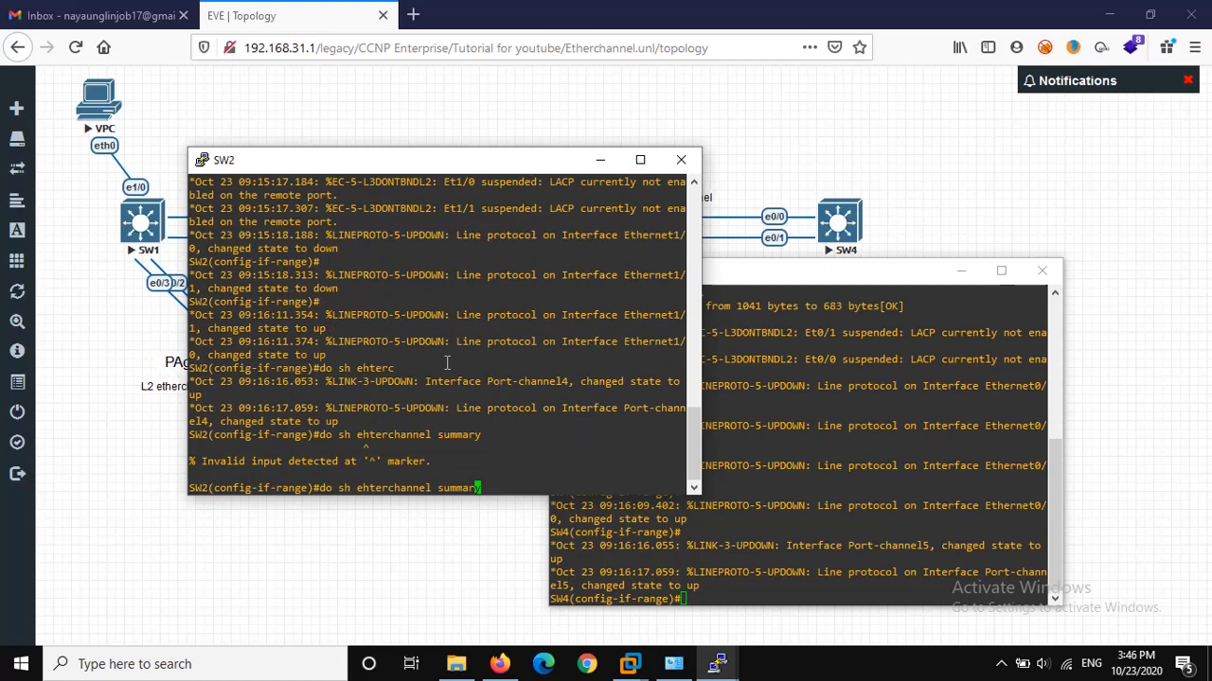
{"action": "key", "text": "Left"}
{"action": "key", "text": "Left"}
{"action": "key", "text": "Left"}
{"action": "key", "text": "Left"}
{"action": "key", "text": "Left"}
{"action": "key", "text": "Left"}
{"action": "key", "text": "Left"}
{"action": "key", "text": "Left"}
{"action": "key", "text": "Left"}
{"action": "key", "text": "Left"}
{"action": "key", "text": "Left"}
{"action": "key", "text": "Left"}
{"action": "key", "text": "Left"}
{"action": "key", "text": "Left"}
{"action": "key", "text": "Left"}
{"action": "key", "text": "Left"}
{"action": "key", "text": "BackSpace"}
{"action": "key", "text": "BackSpace"}
{"action": "type", "text": "th"}
{"action": "key", "text": "Return"}
{"action": "key", "text": "space"}
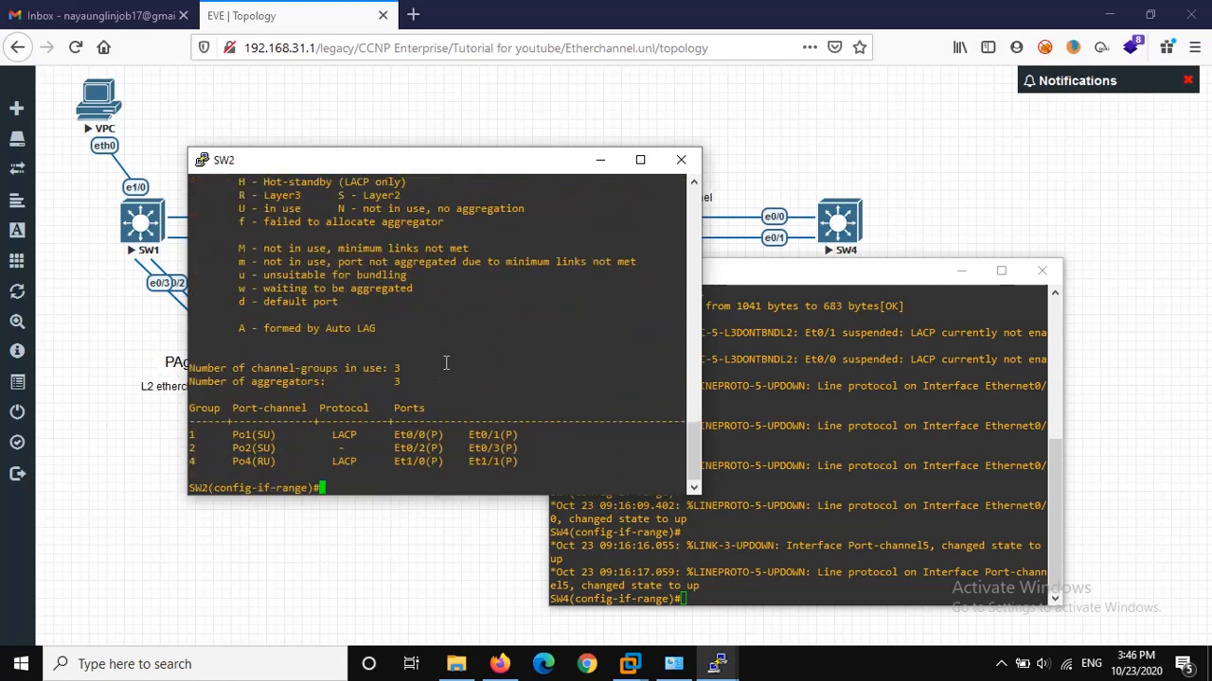
Examine the group 4 row and its member ports in SW2's summary, with the consoles moved apart to uncover the L3 link
{"action": "left_click_drag", "start_coordinate": [202, 468], "coordinate": [187, 462]}
{"action": "left_click", "coordinate": [200, 462]}
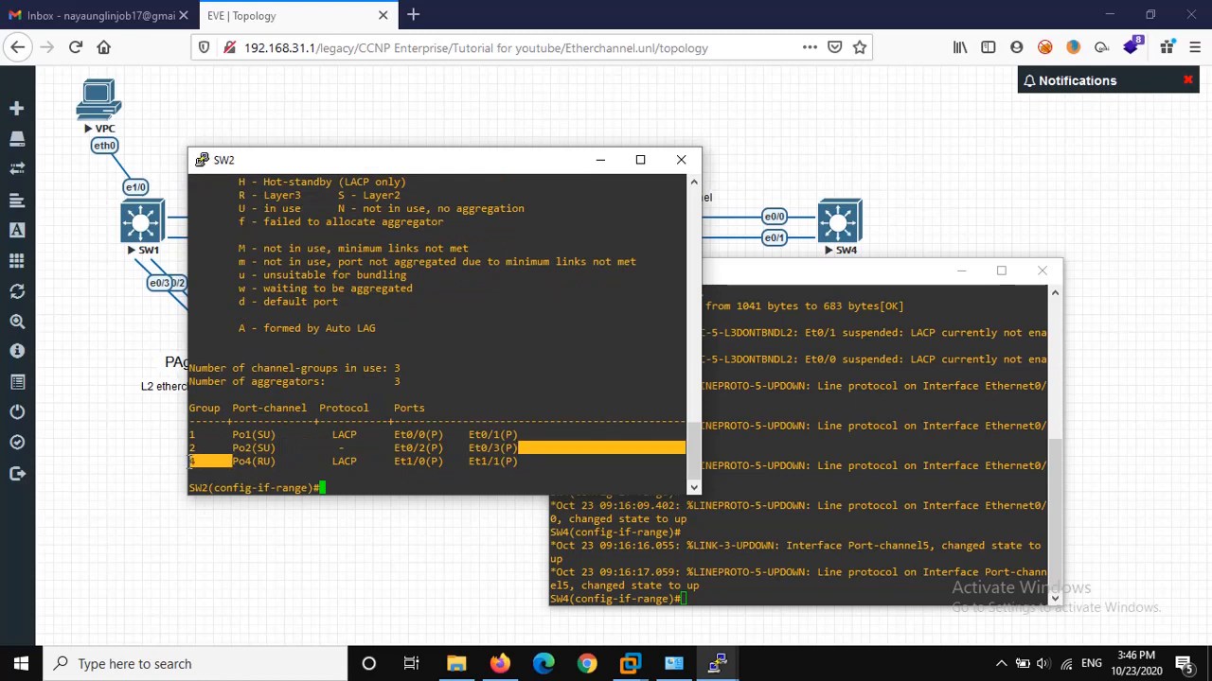
{"action": "left_click", "coordinate": [219, 461]}
{"action": "left_click_drag", "start_coordinate": [388, 462], "coordinate": [519, 448]}
{"action": "left_click_drag", "start_coordinate": [444, 160], "coordinate": [358, 229]}
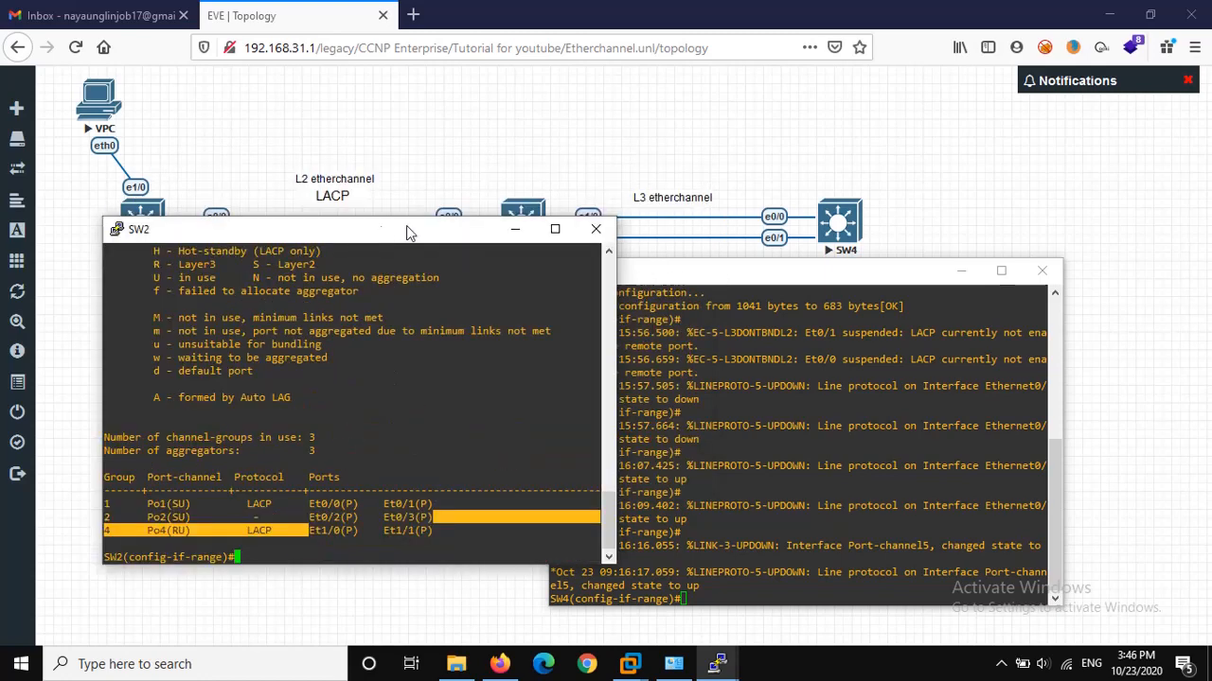
{"action": "left_click_drag", "start_coordinate": [830, 282], "coordinate": [1190, 336]}
{"action": "left_click_drag", "start_coordinate": [487, 238], "coordinate": [685, 304]}
{"action": "left_click", "coordinate": [568, 595]}
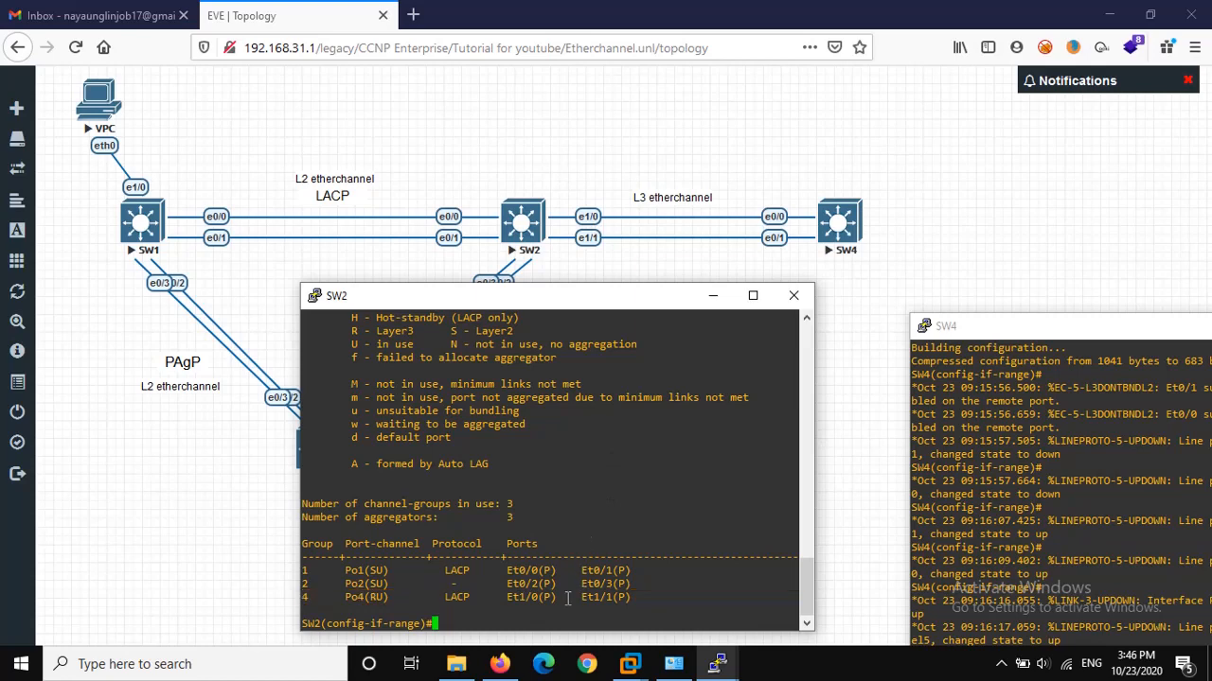
{"action": "left_click_drag", "start_coordinate": [502, 597], "coordinate": [634, 595]}
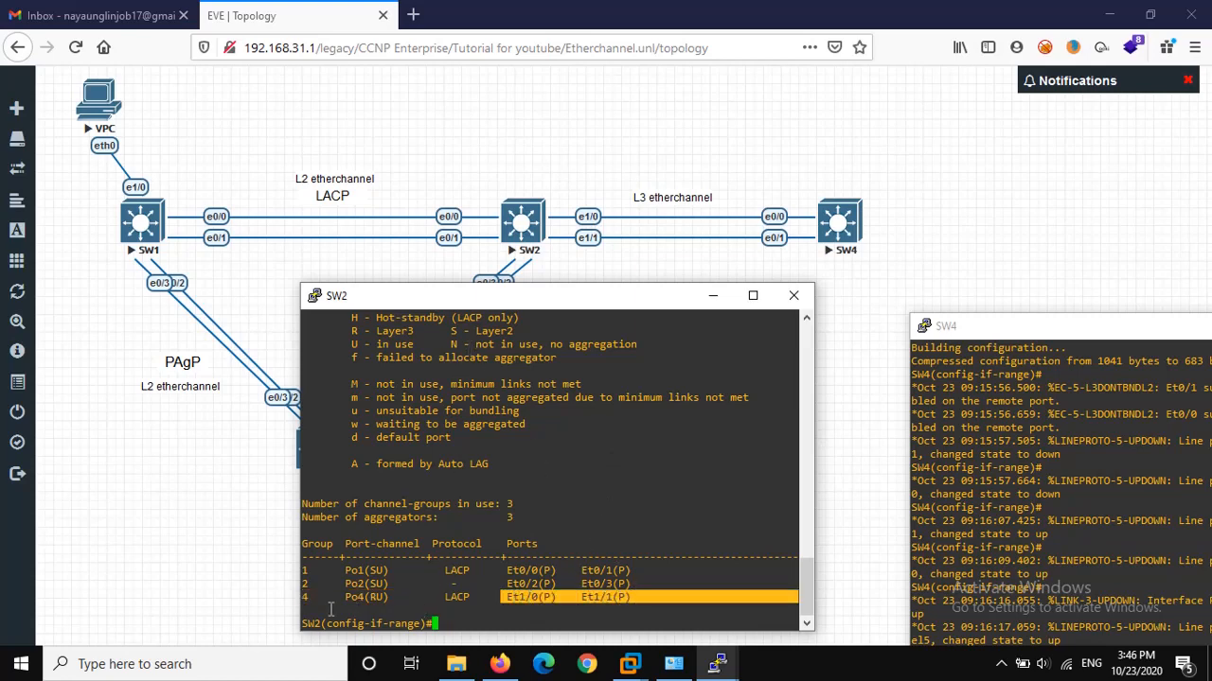
Check group 4's protocol and port-channel flags in SW2's EtherChannel summary against the R and U entries of the flag legend
{"action": "left_click_drag", "start_coordinate": [440, 597], "coordinate": [476, 602]}
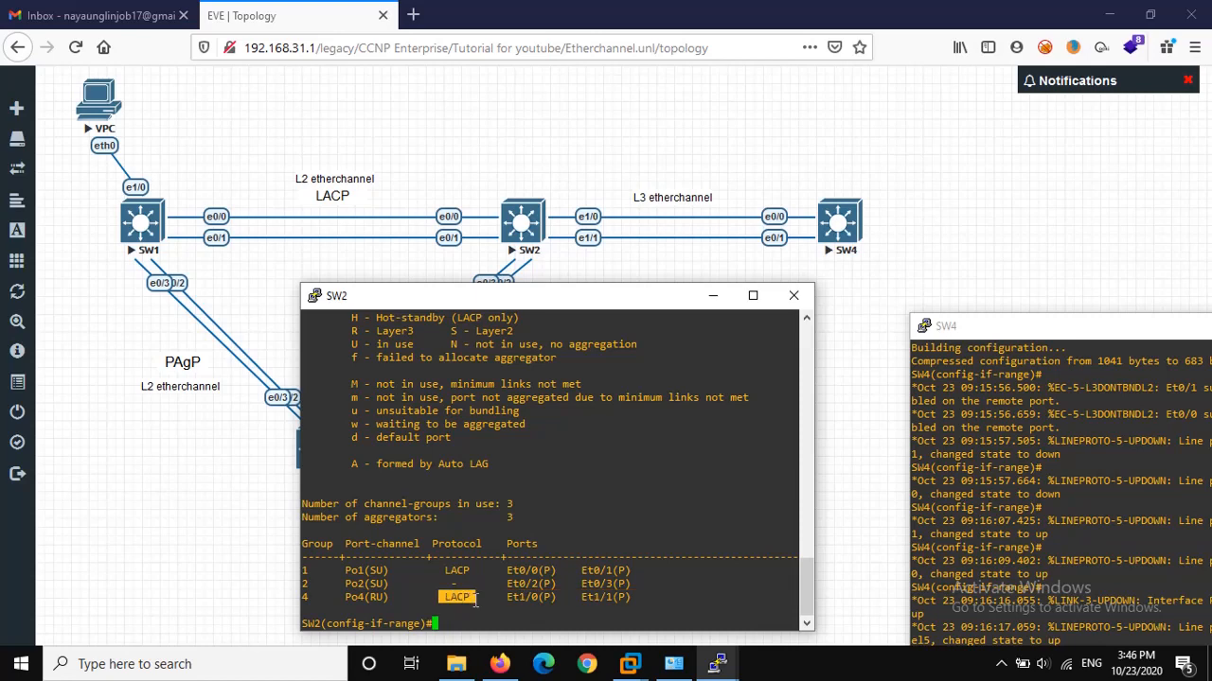
{"action": "left_click", "coordinate": [343, 598]}
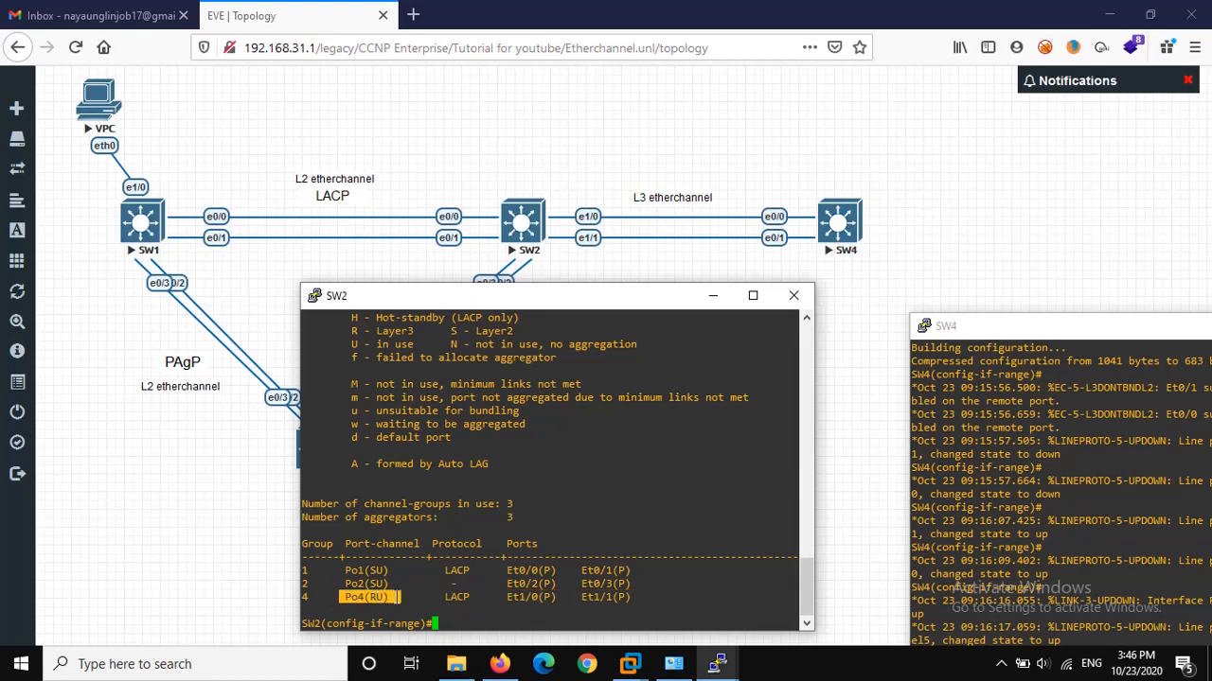
{"action": "scroll", "coordinate": [376, 597], "scroll_direction": "up", "scroll_amount": 4}
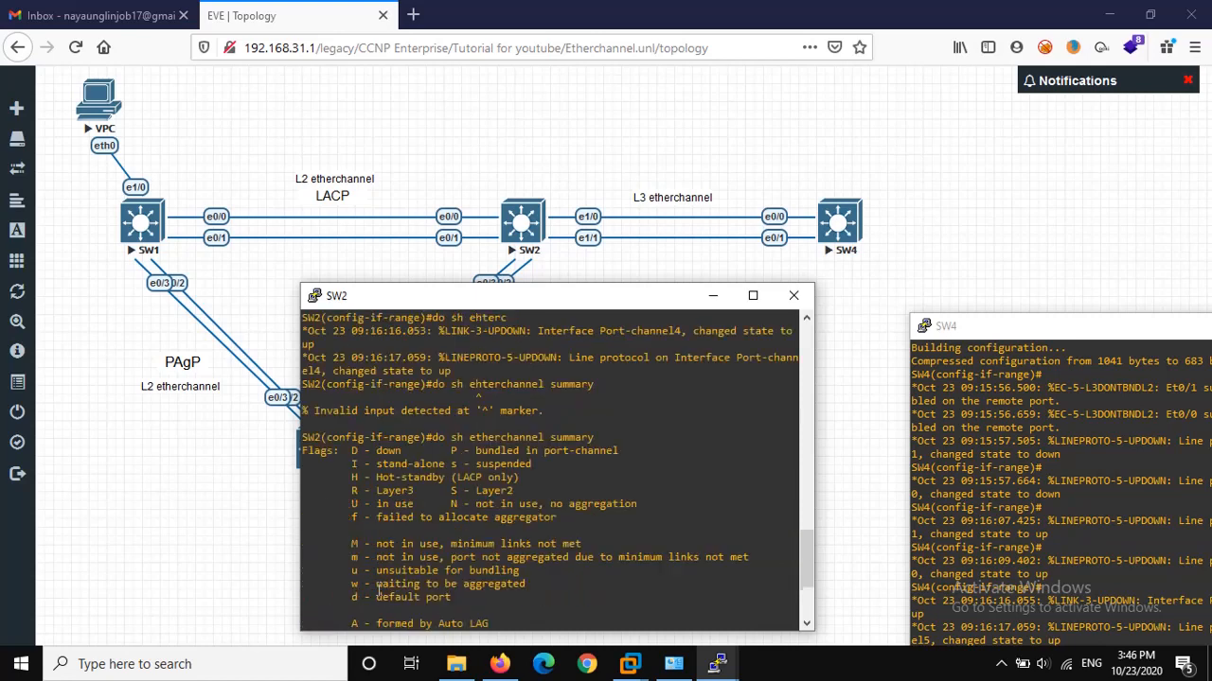
{"action": "left_click_drag", "start_coordinate": [346, 491], "coordinate": [417, 491]}
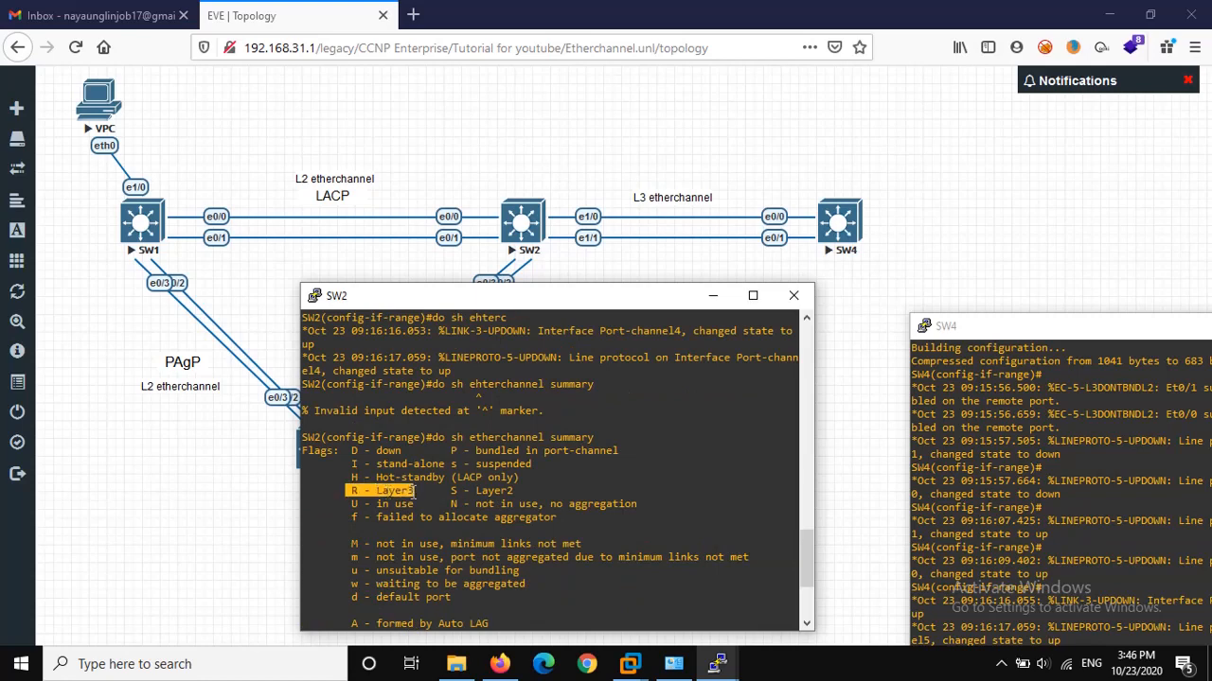
{"action": "left_click_drag", "start_coordinate": [340, 505], "coordinate": [413, 504]}
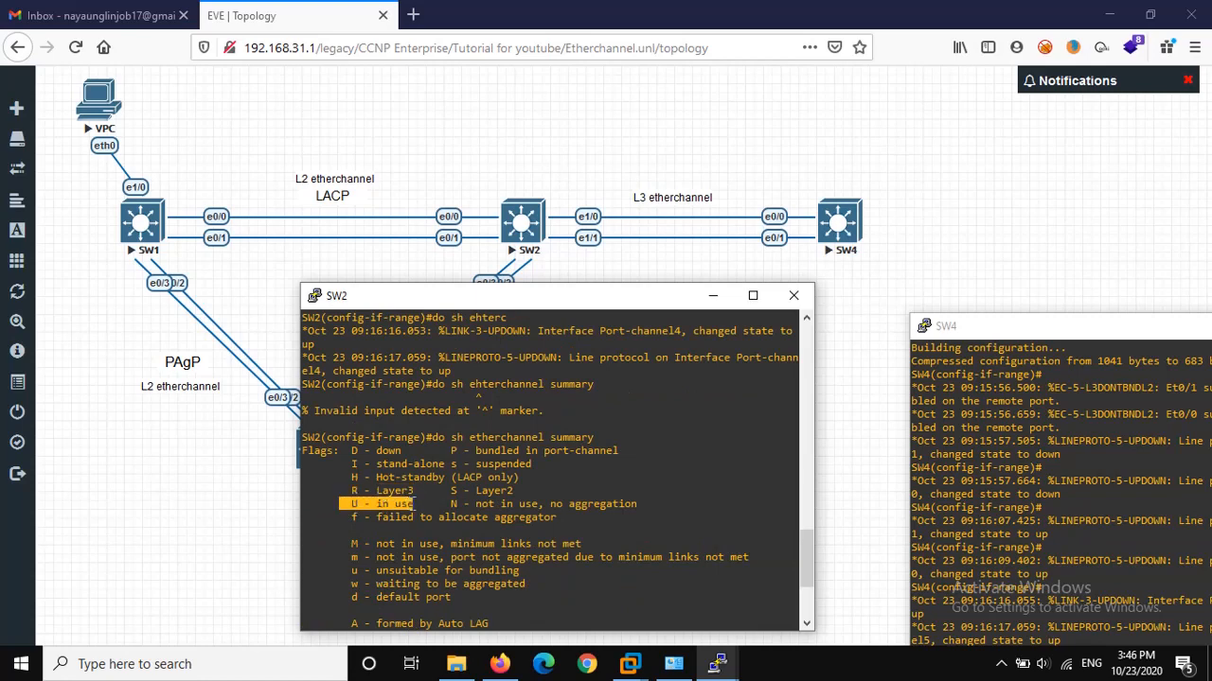
Compare the port-channel flags of groups 1 and 2 with those of group 4 in SW2's summary
{"action": "scroll", "coordinate": [412, 587], "scroll_direction": "down", "scroll_amount": 4}
{"action": "left_click_drag", "start_coordinate": [336, 597], "coordinate": [450, 592]}
{"action": "left_click_drag", "start_coordinate": [333, 572], "coordinate": [388, 584]}
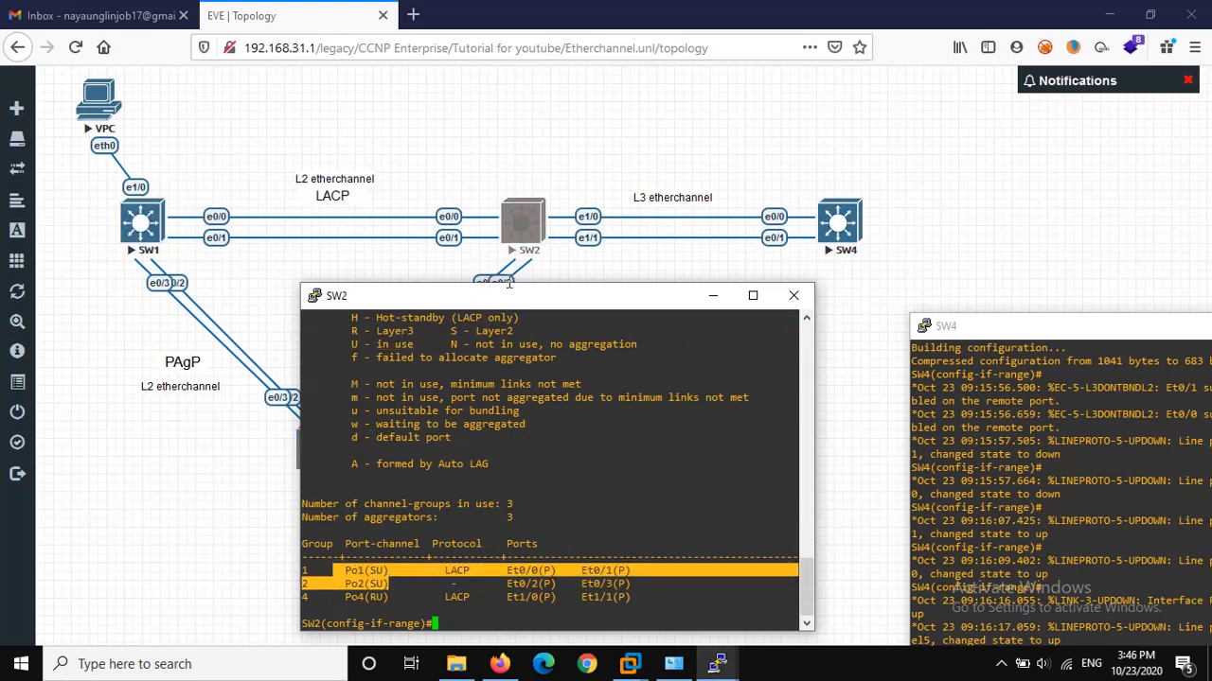
{"action": "left_click", "coordinate": [337, 573]}
{"action": "left_click_drag", "start_coordinate": [336, 571], "coordinate": [400, 597]}
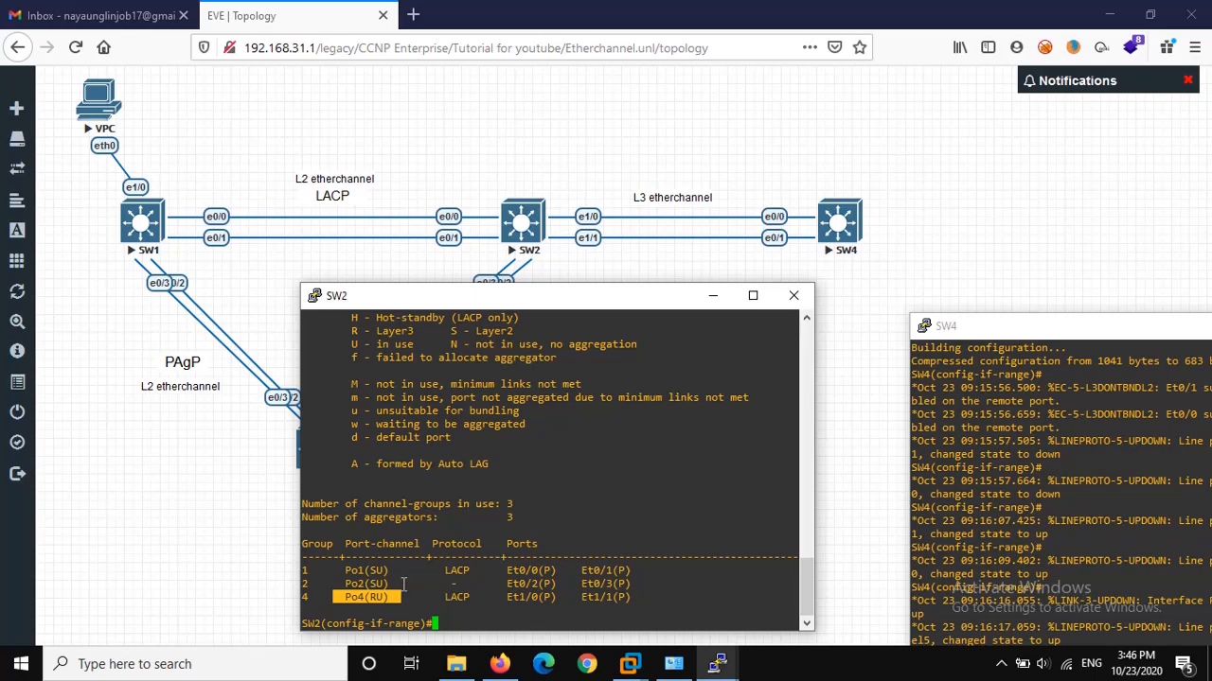
Move SW4's console fully into view and display its EtherChannel summary with do sh etherchannel summary
{"action": "left_click", "coordinate": [962, 360]}
{"action": "scroll", "coordinate": [961, 359], "scroll_direction": "up", "scroll_amount": 3}
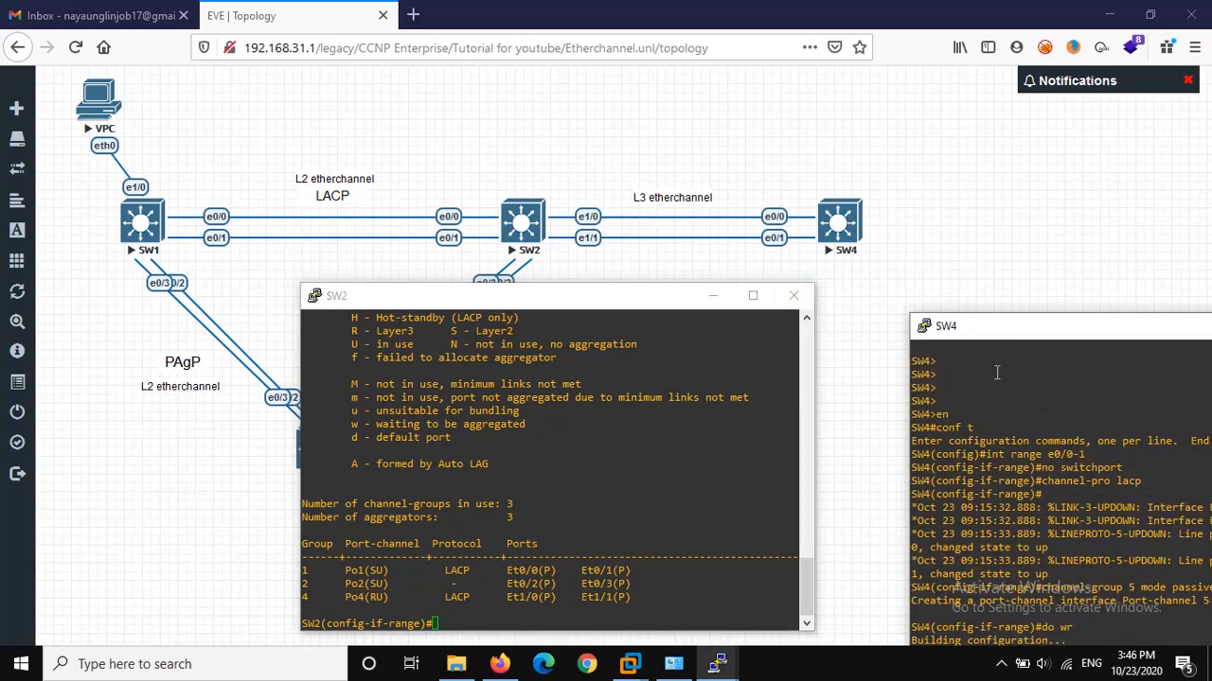
{"action": "scroll", "coordinate": [975, 350], "scroll_direction": "down", "scroll_amount": 3}
{"action": "left_click_drag", "start_coordinate": [985, 326], "coordinate": [560, 95]}
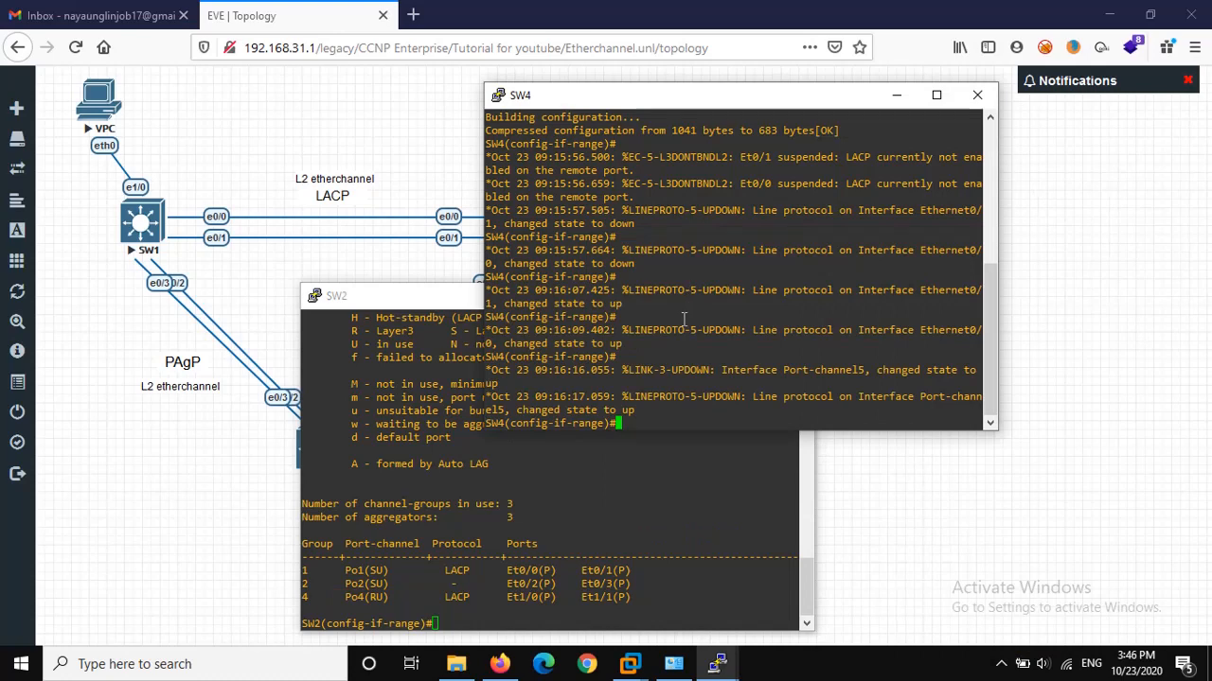
{"action": "type", "text": "do sh etherchannel su"}
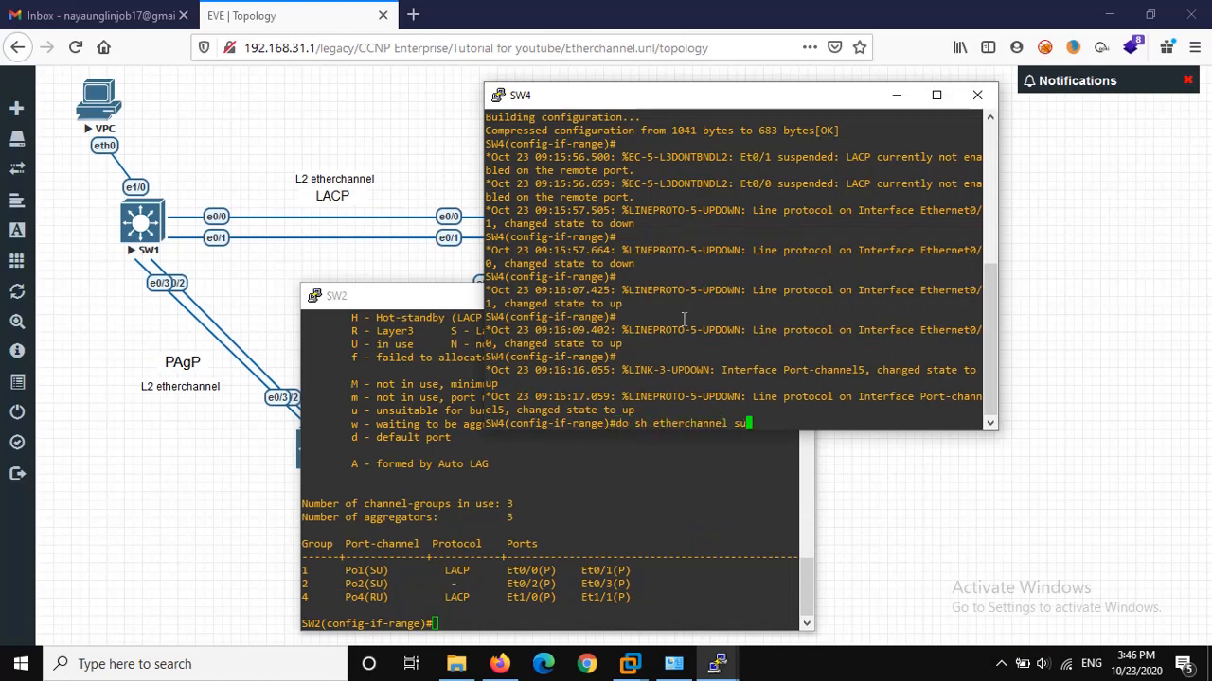
{"action": "type", "text": "mmary"}
{"action": "key", "text": "Return"}
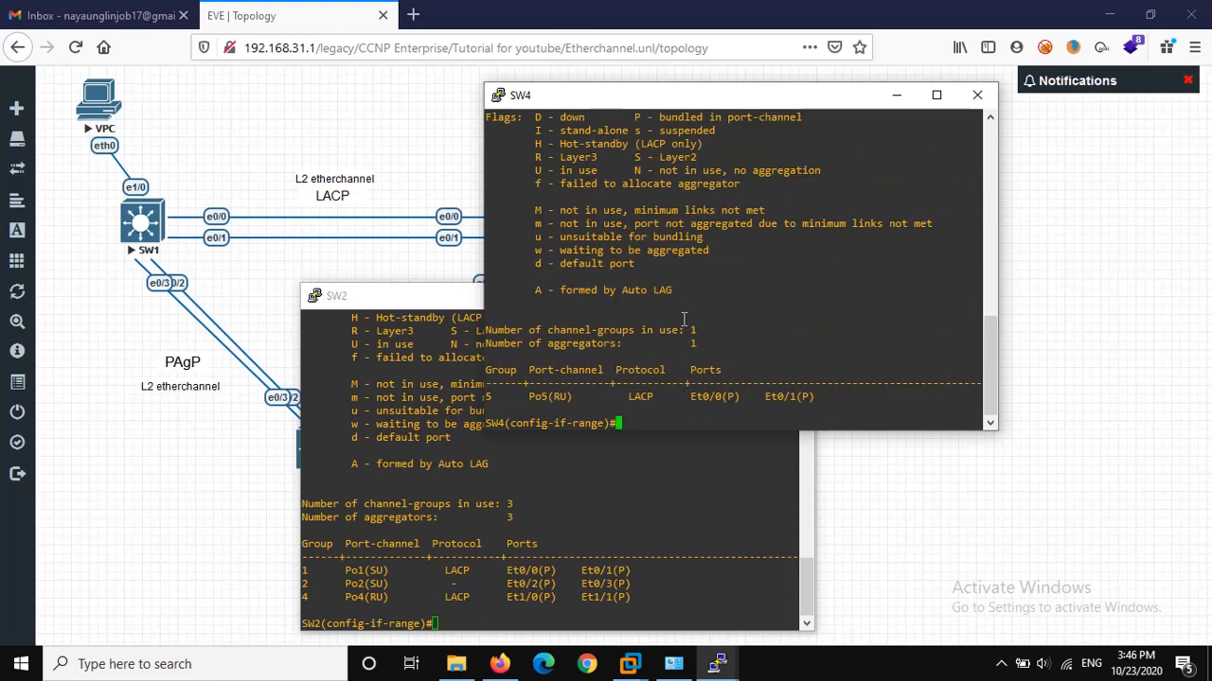
Compare the group number and port-channel entry in SW4's summary with the group rows in SW2's summary
{"action": "left_click_drag", "start_coordinate": [574, 396], "coordinate": [526, 396]}
{"action": "left_click", "coordinate": [577, 404]}
{"action": "left_click_drag", "start_coordinate": [311, 598], "coordinate": [305, 598]}
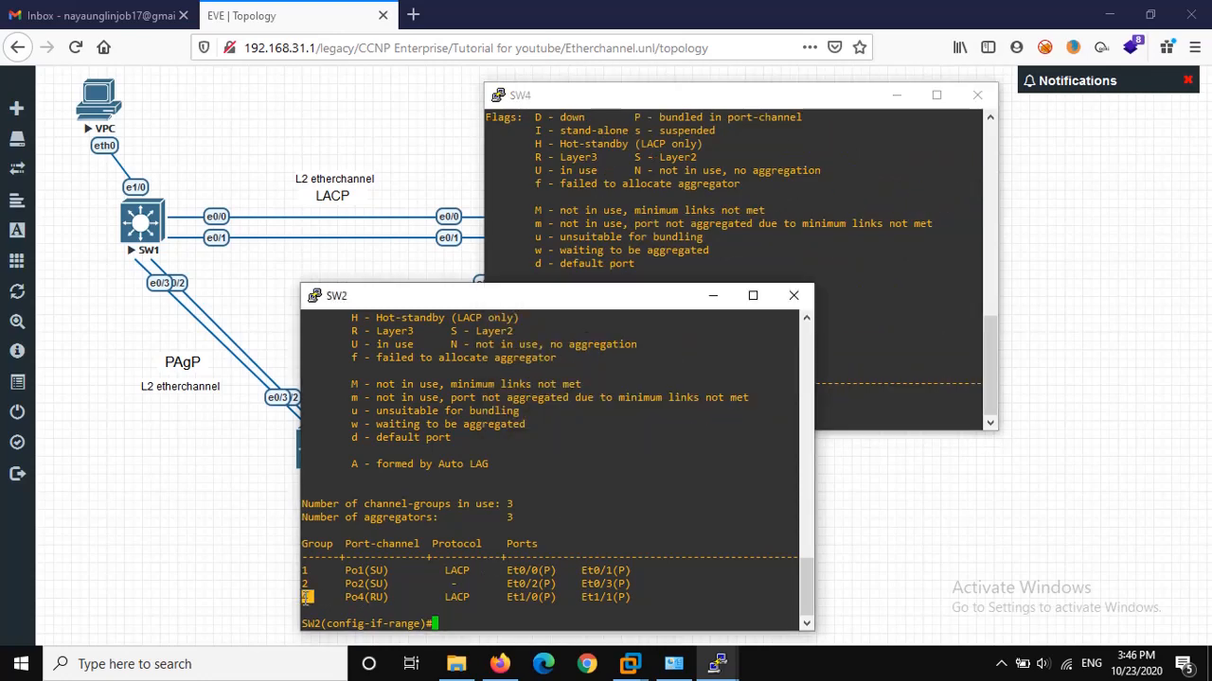
{"action": "left_click", "coordinate": [588, 202]}
{"action": "left_click_drag", "start_coordinate": [487, 398], "coordinate": [511, 398]}
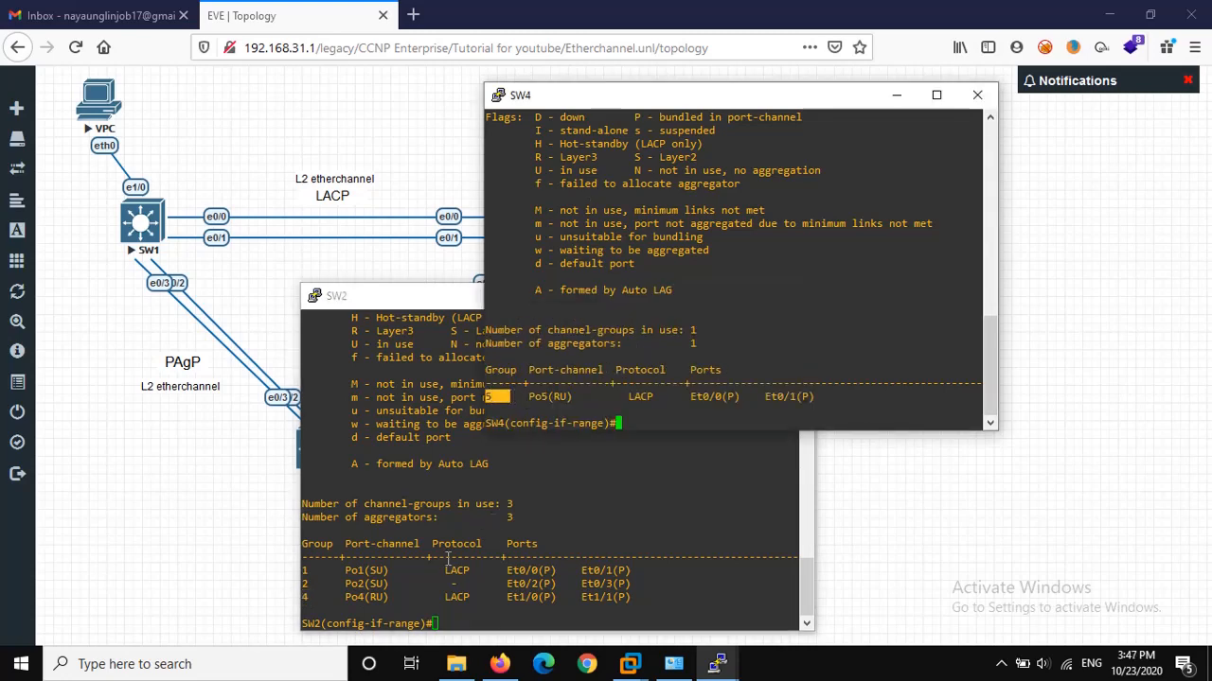
{"action": "left_click_drag", "start_coordinate": [343, 571], "coordinate": [407, 584]}
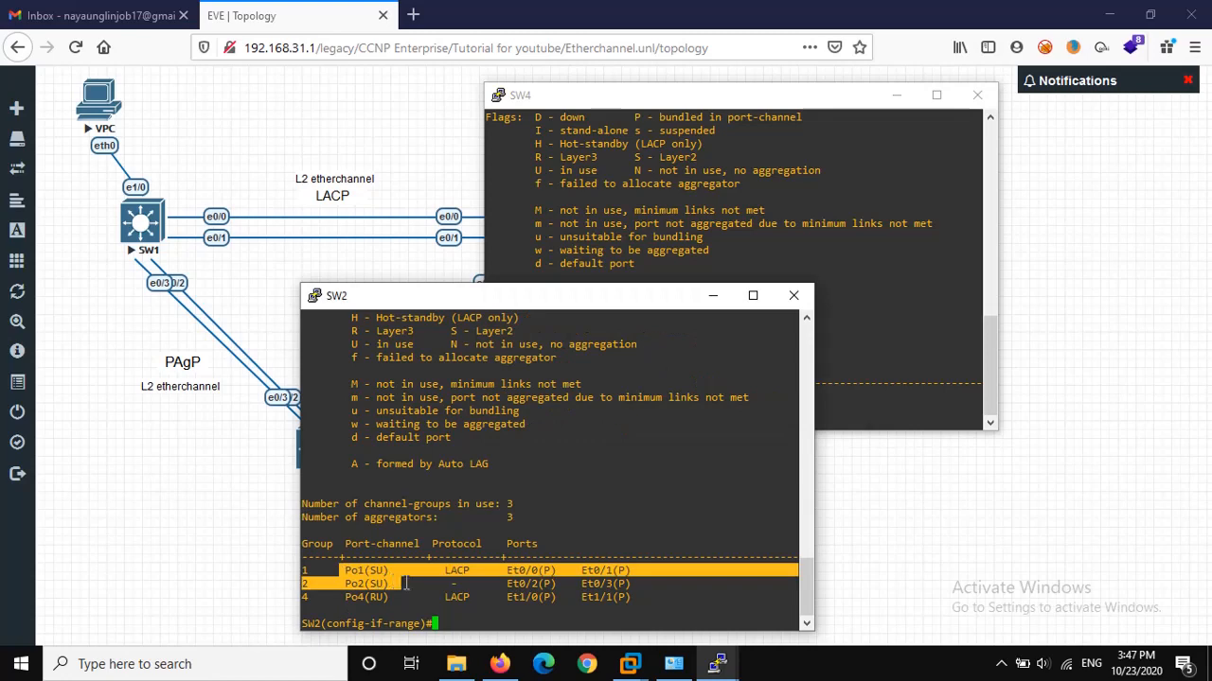
Minimize both consoles to view the whole topology, and bring SW2's console back up
{"action": "left_click", "coordinate": [712, 297]}
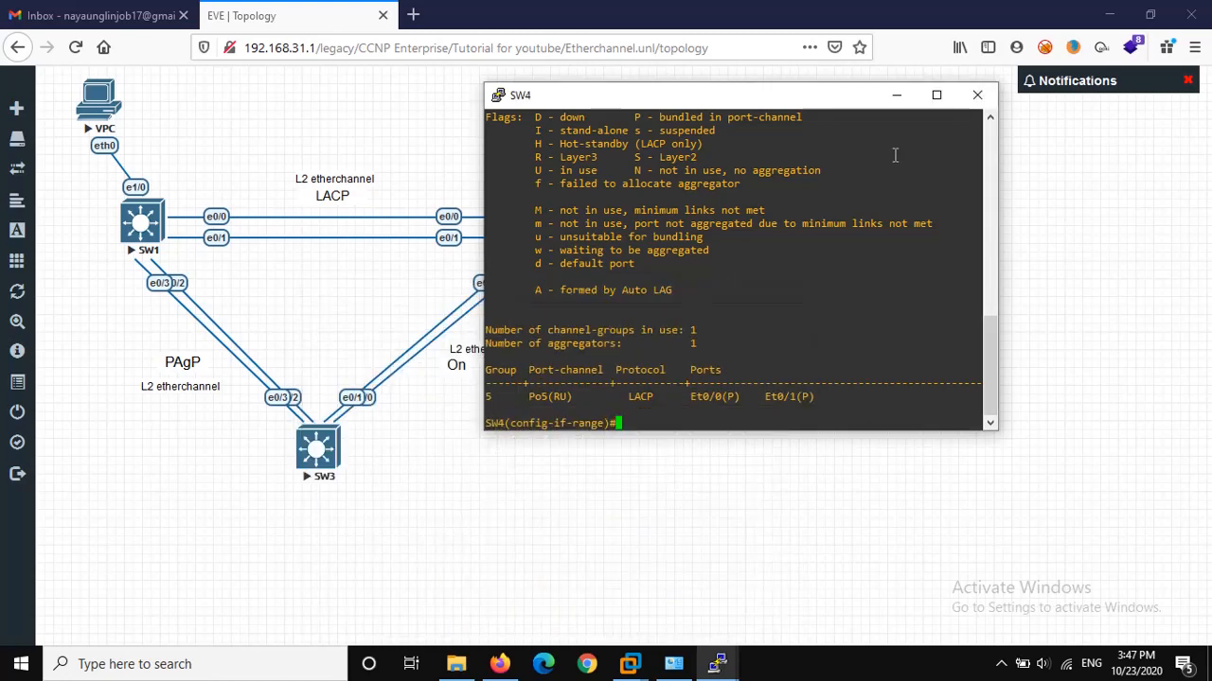
{"action": "left_click", "coordinate": [896, 96]}
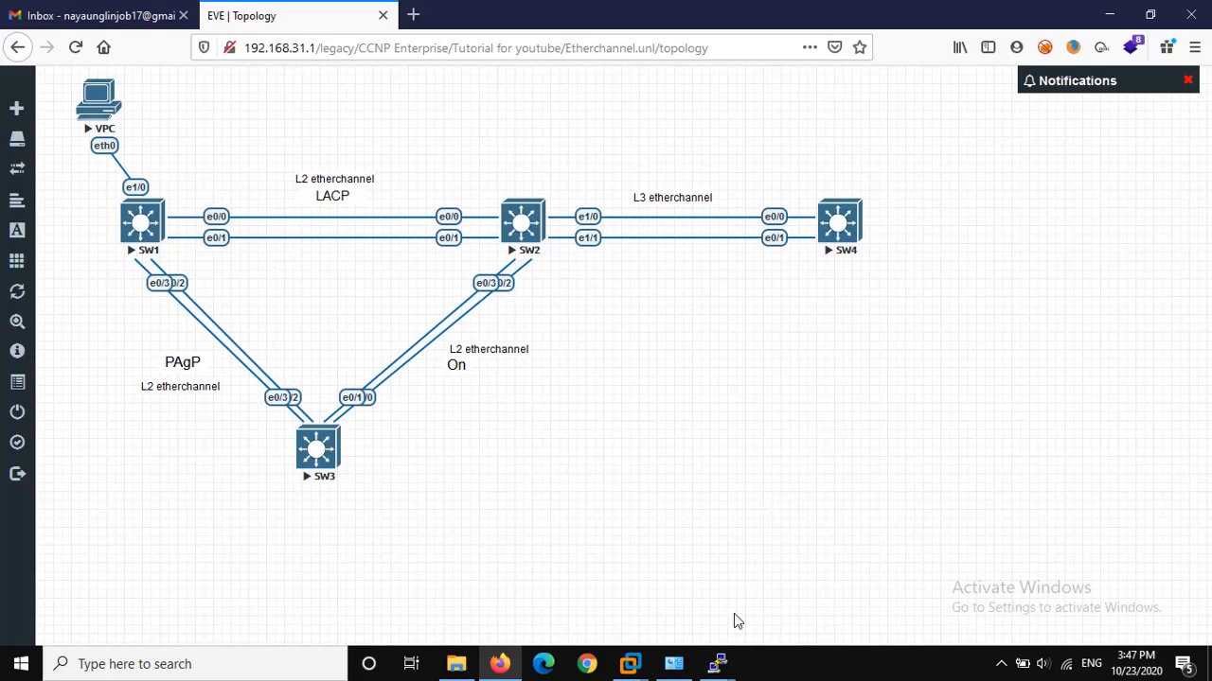
{"action": "left_click", "coordinate": [717, 663]}
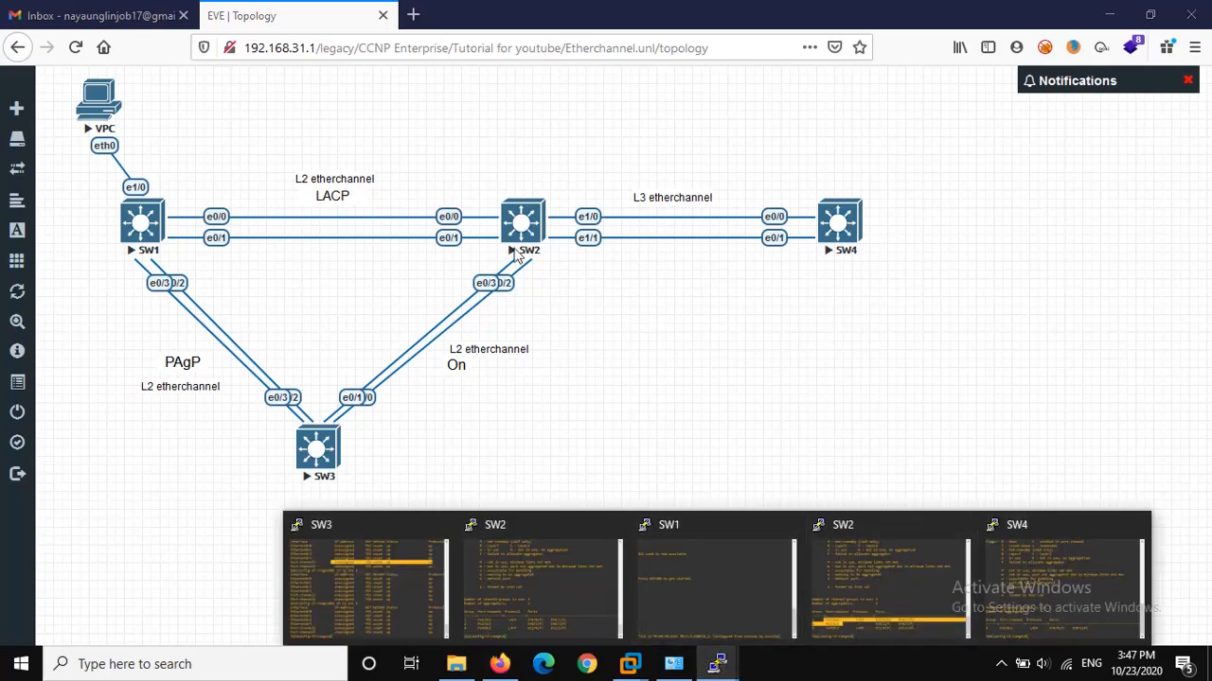
{"action": "left_click", "coordinate": [890, 592]}
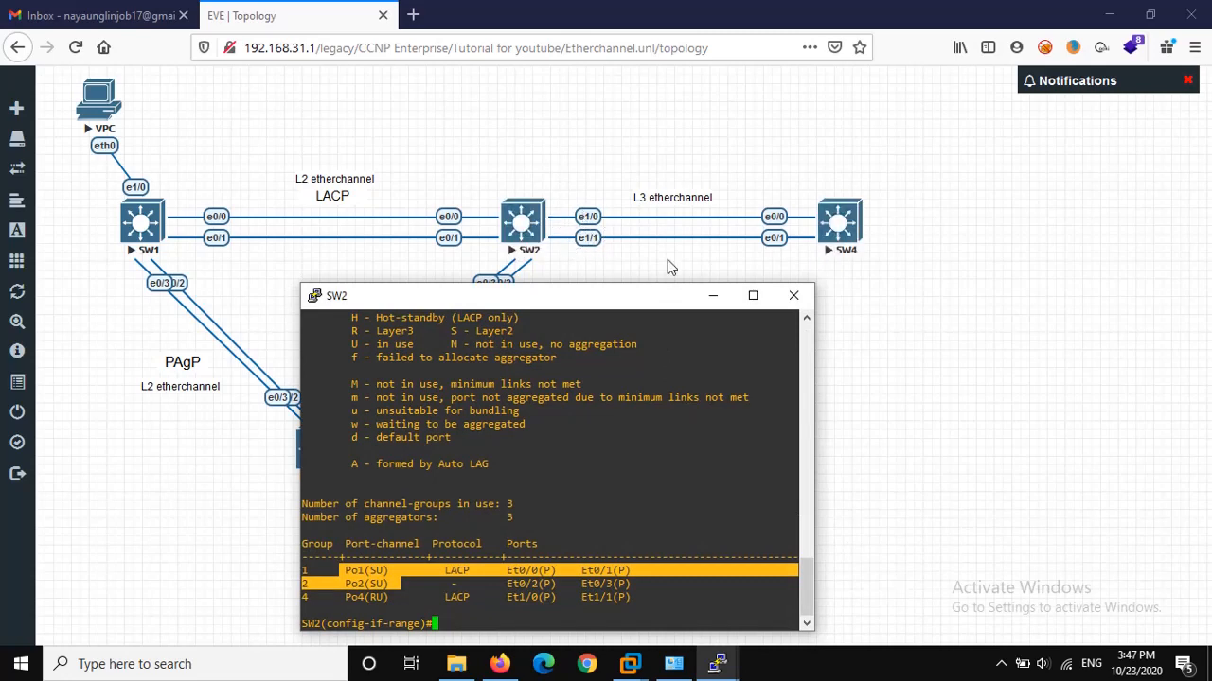
List SW2's interfaces with do sh ip int b and check the Port-channel4 row
{"action": "left_click", "coordinate": [432, 575]}
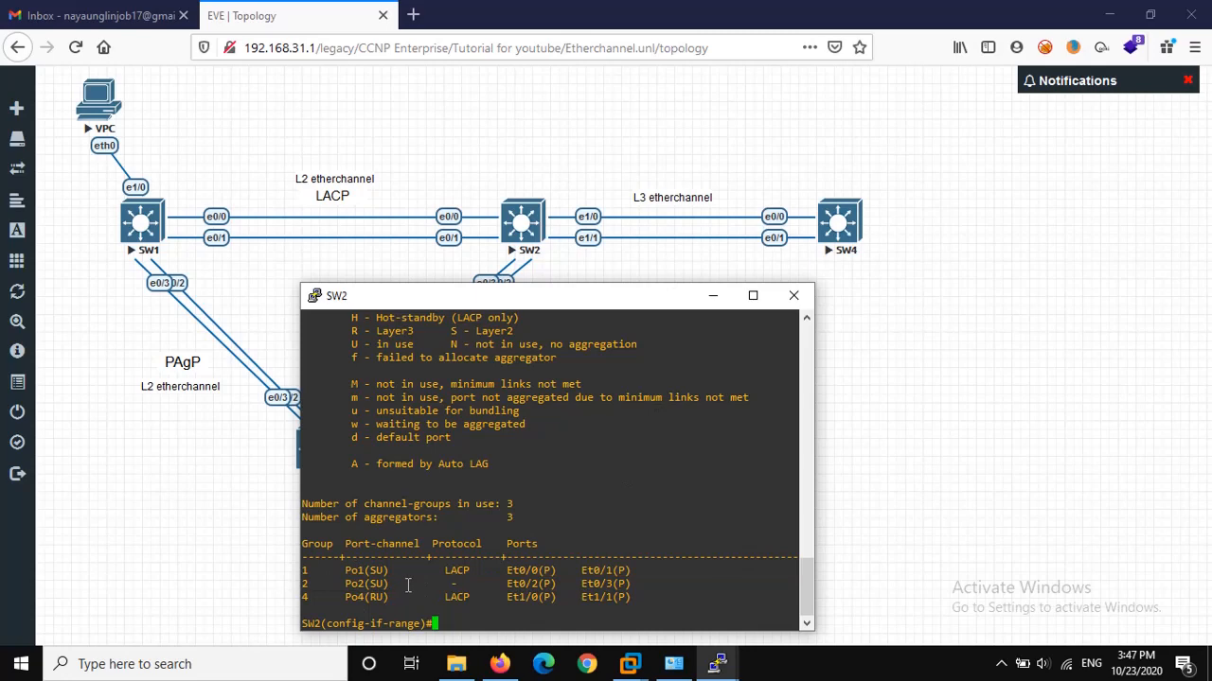
{"action": "type", "text": "do sh ip int b"}
{"action": "key", "text": "Return"}
{"action": "left_click_drag", "start_coordinate": [392, 611], "coordinate": [301, 610]}
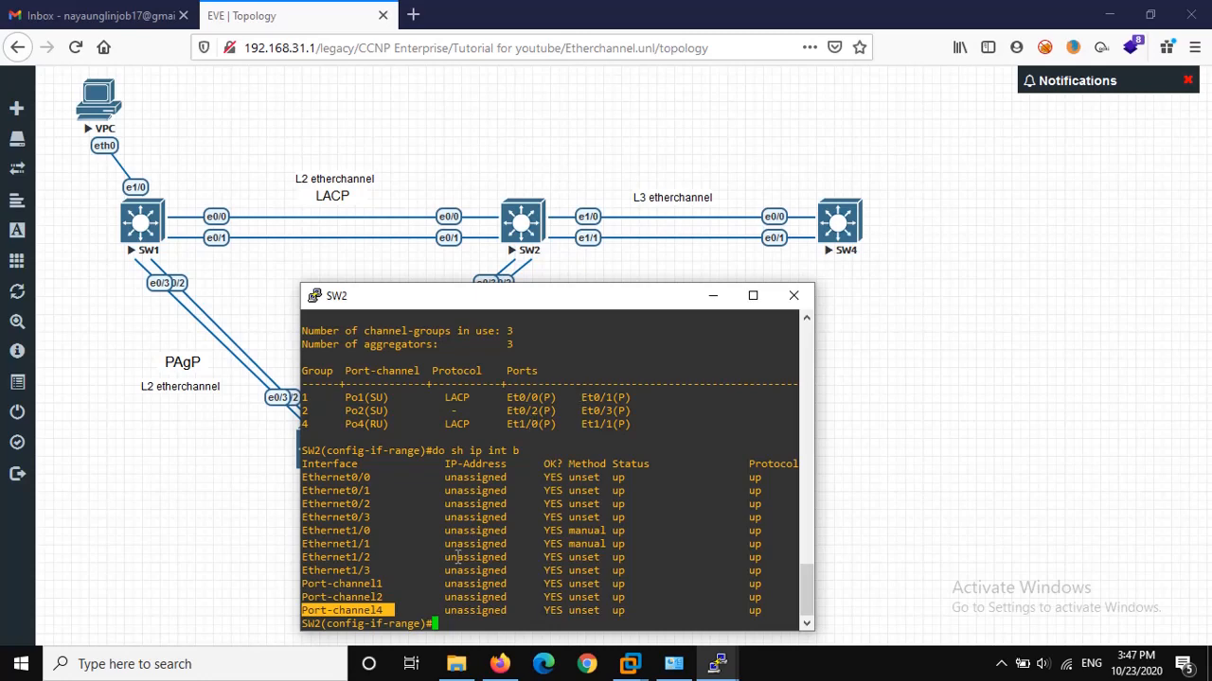
{"action": "double_click", "coordinate": [399, 610]}
{"action": "triple_click", "coordinate": [485, 612]}
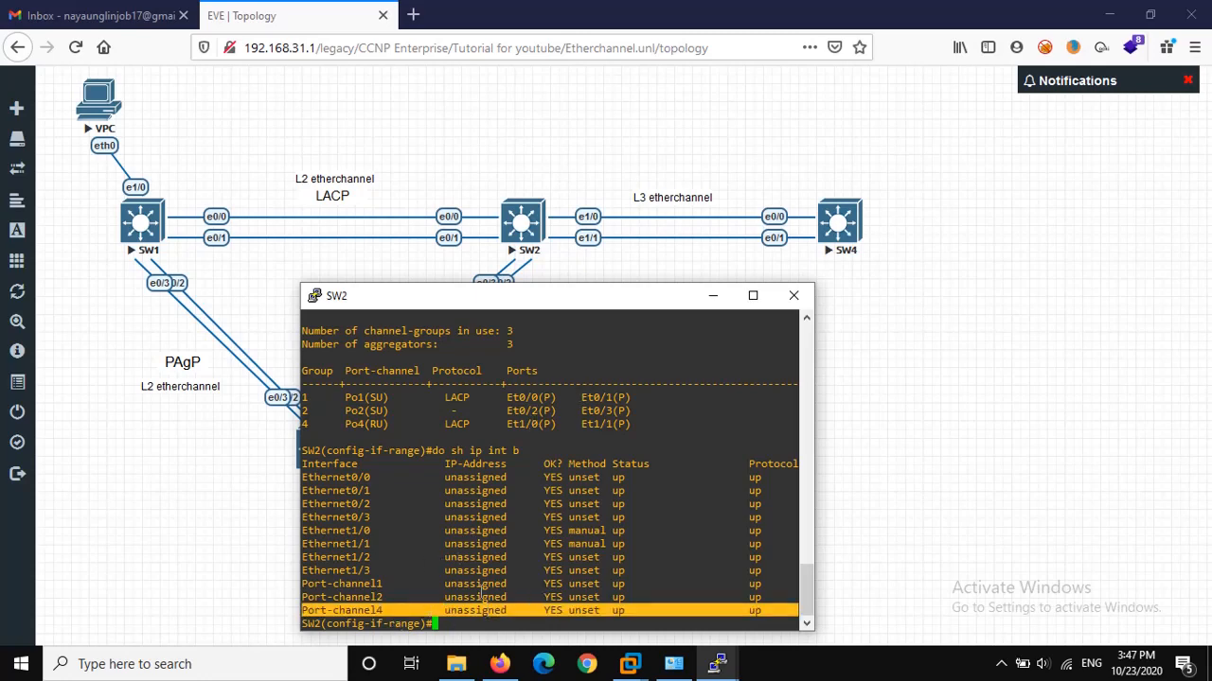
{"action": "left_click", "coordinate": [481, 596]}
On SW2, assign port-channel4 the IP address 192.168.1.1 with mask 255.255.255.0 and enable it with no shut
{"action": "type", "text": "int port"}
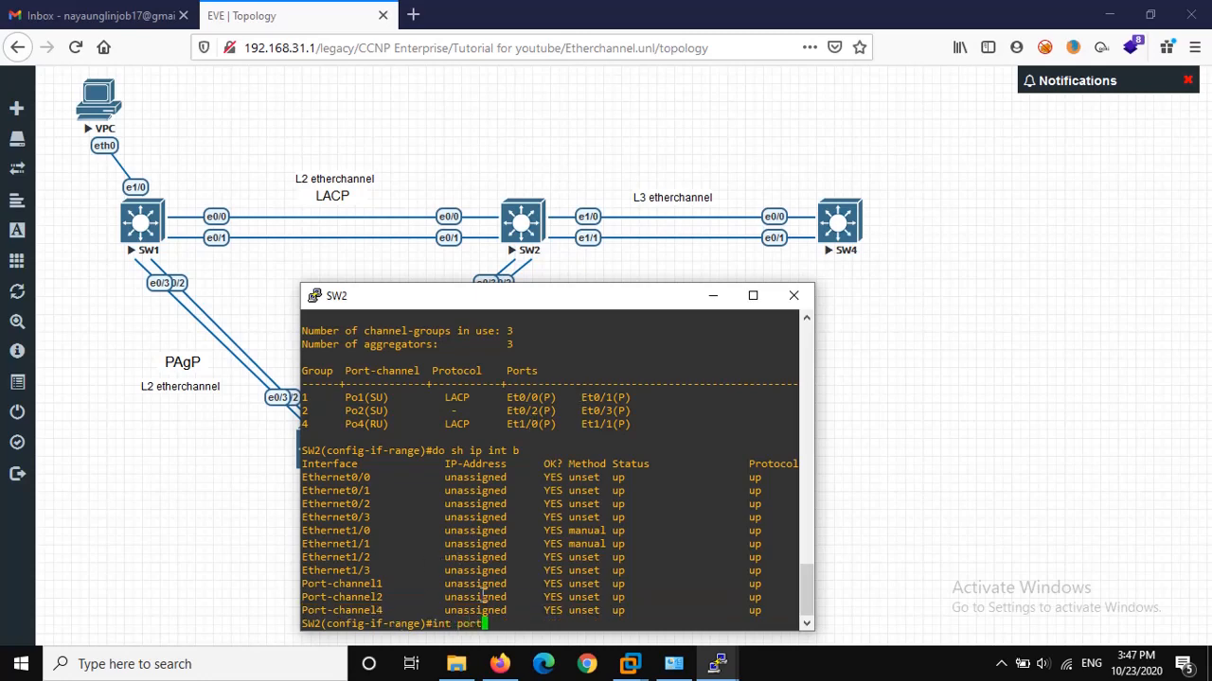
{"action": "type", "text": "-channel4"}
{"action": "key", "text": "Return"}
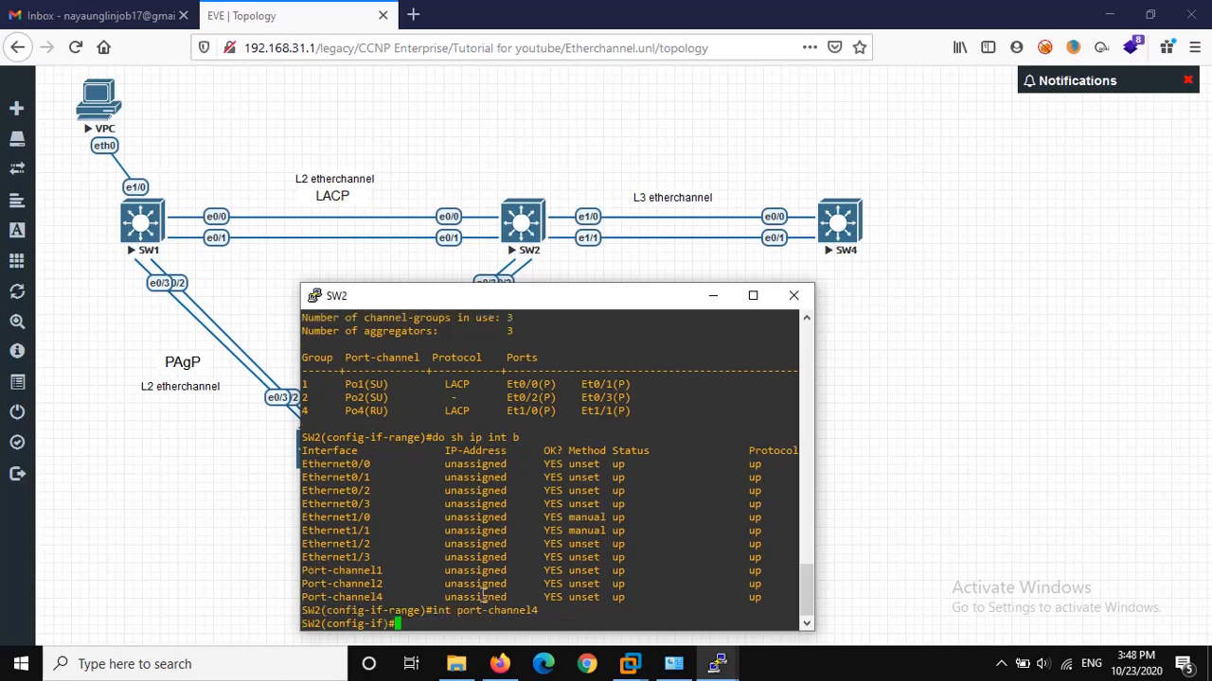
{"action": "type", "text": "ip add 192.168.1.1 255"}
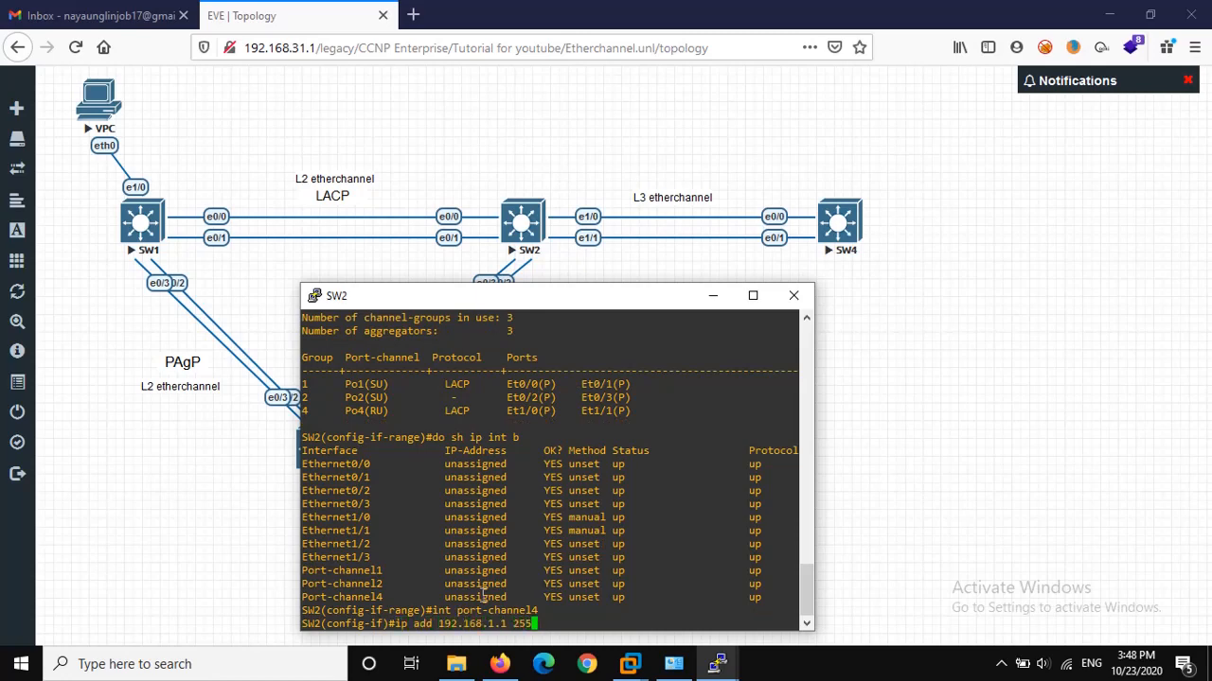
{"action": "type", "text": ".255.255.0"}
{"action": "key", "text": "Return"}
{"action": "type", "text": "no shut"}
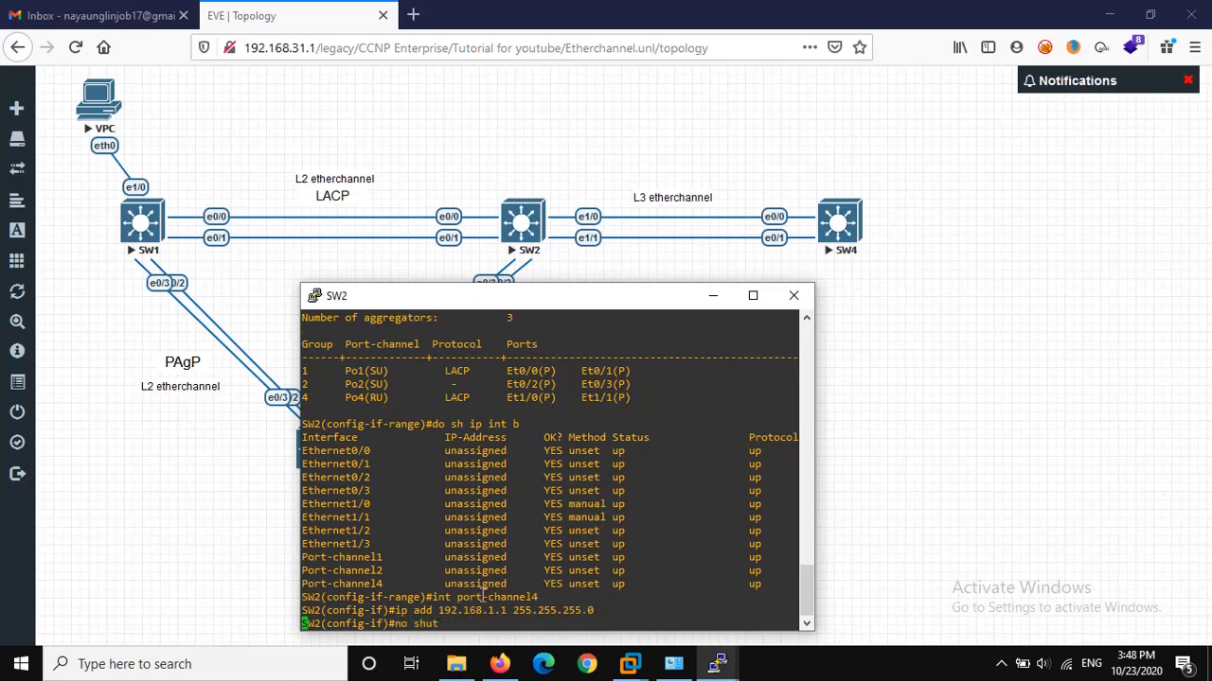
{"action": "key", "text": "Return"}
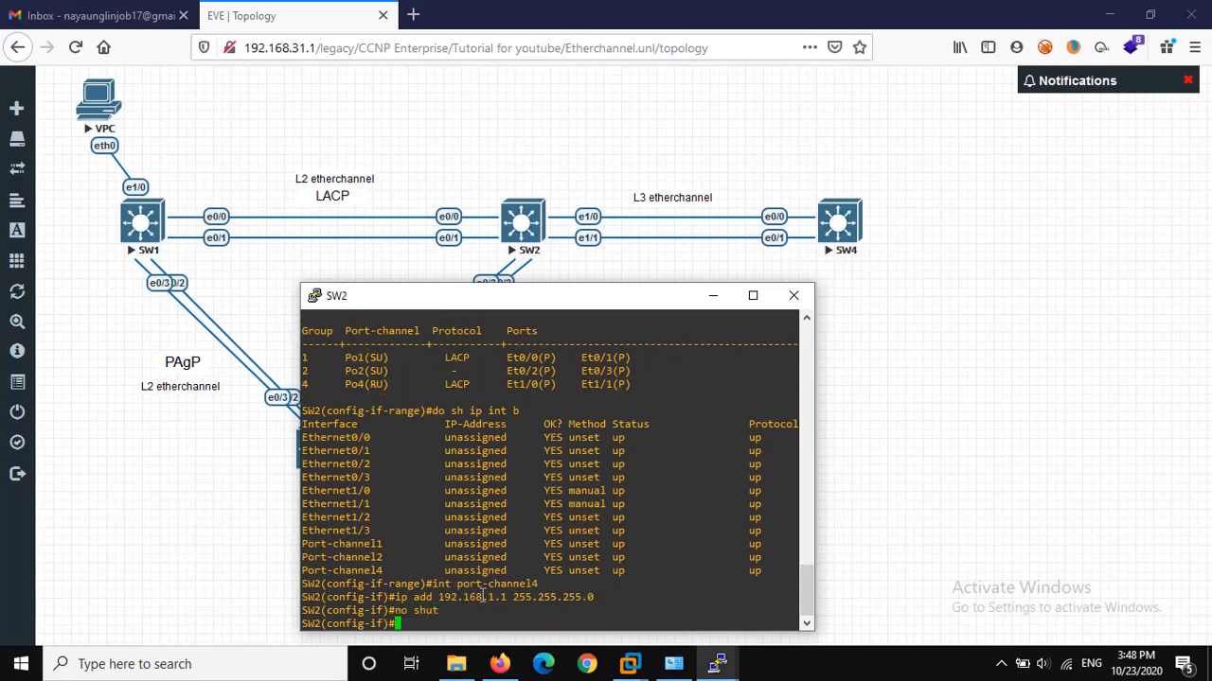
Configure router eigrp 1 on SW2 with network 192.168.0.0 and wildcard mask 0.0.255.255
{"action": "type", "text": "router eigrp 1"}
{"action": "key", "text": "Return"}
{"action": "type", "text": "network 192.1"}
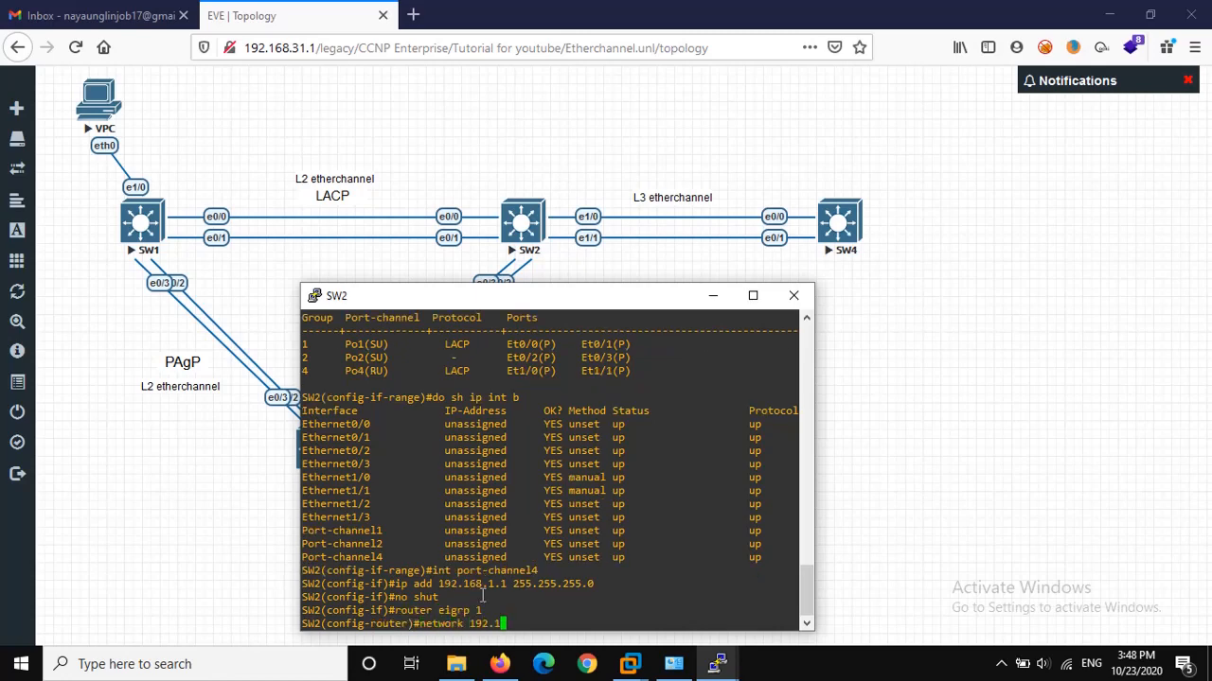
{"action": "type", "text": "68.0.0 0.0.255.255"}
{"action": "key", "text": "Return"}
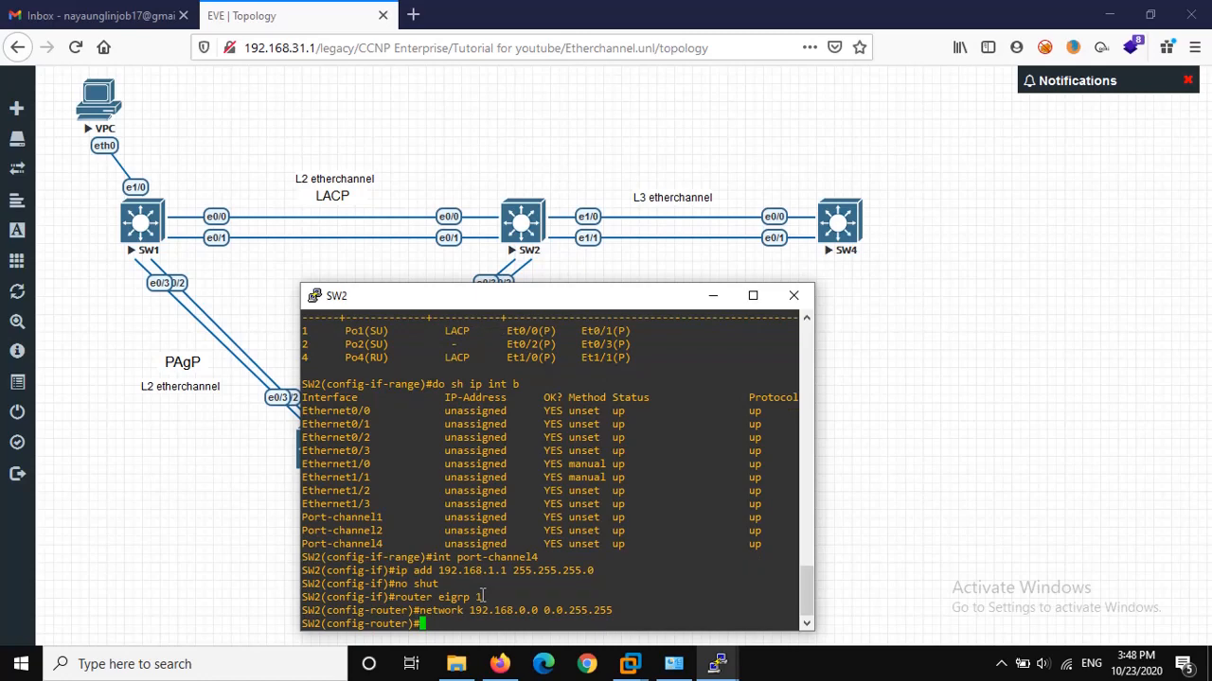
List SW2's interfaces again with do sh ip int b and check the address assigned to Port-channel4
{"action": "type", "text": "do sh ip int b"}
{"action": "key", "text": "Return"}
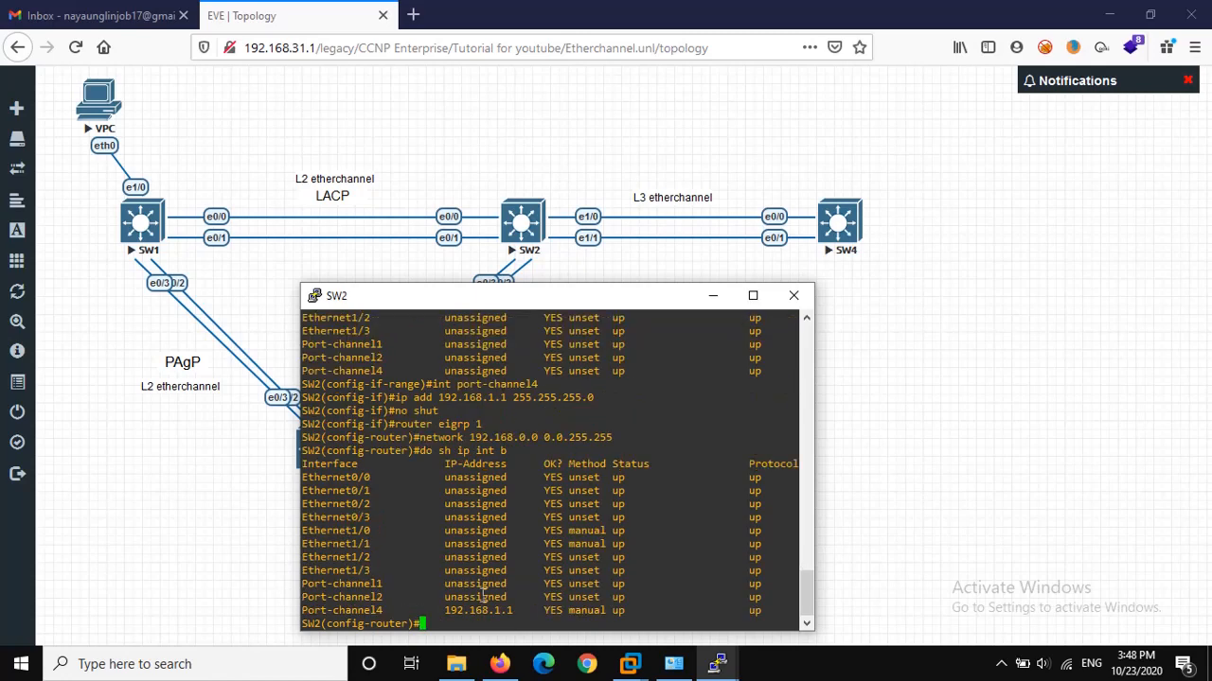
{"action": "triple_click", "coordinate": [484, 611]}
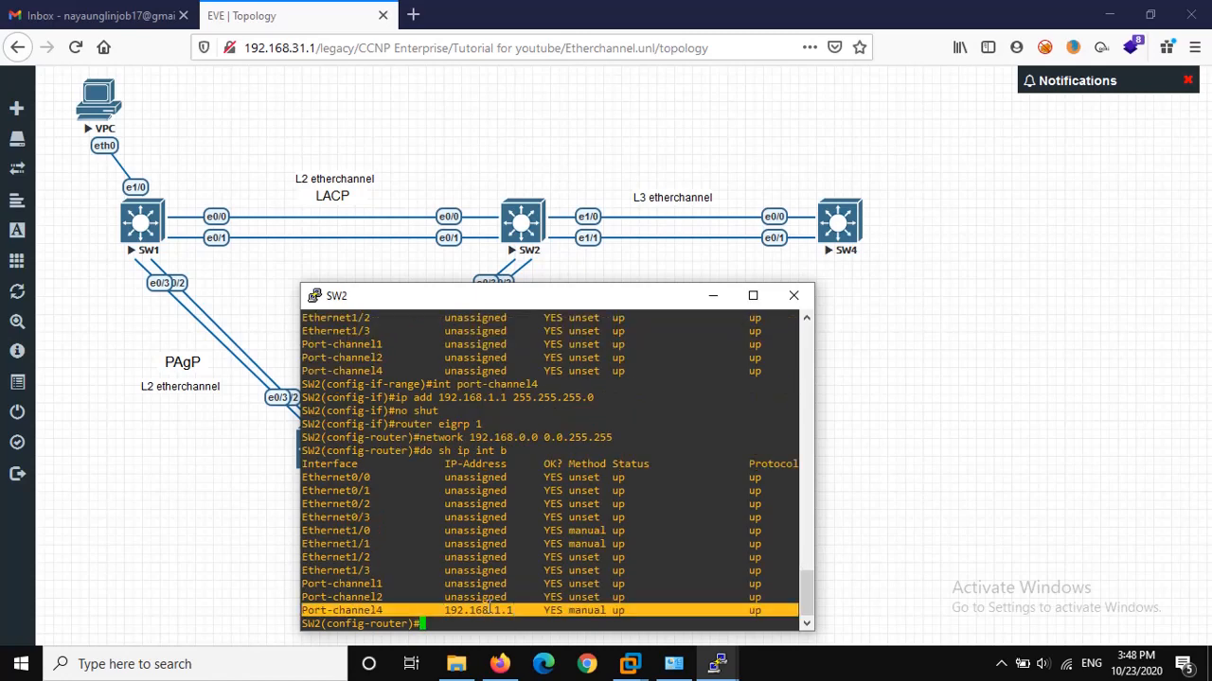
In the SW4 console, assign port-channel5 the IP address 192.168.1.2 with mask 255.255.255.0
{"action": "left_click", "coordinate": [719, 667]}
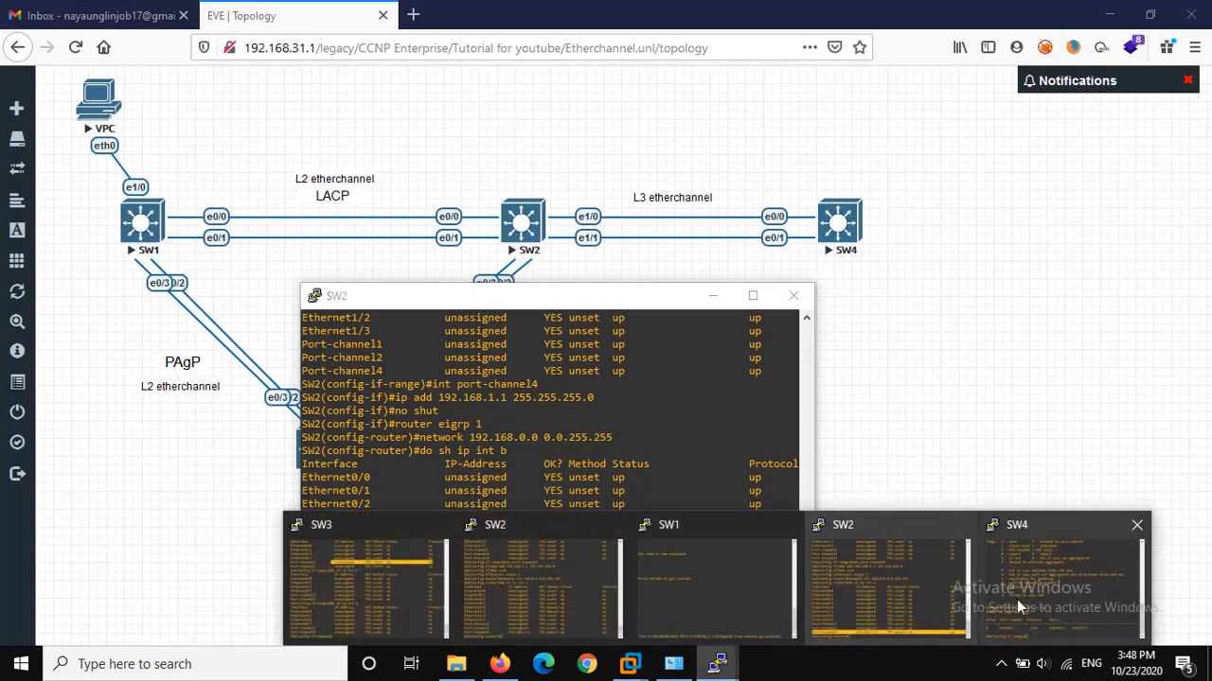
{"action": "left_click", "coordinate": [1016, 599]}
{"action": "left_click_drag", "start_coordinate": [664, 103], "coordinate": [1098, 146]}
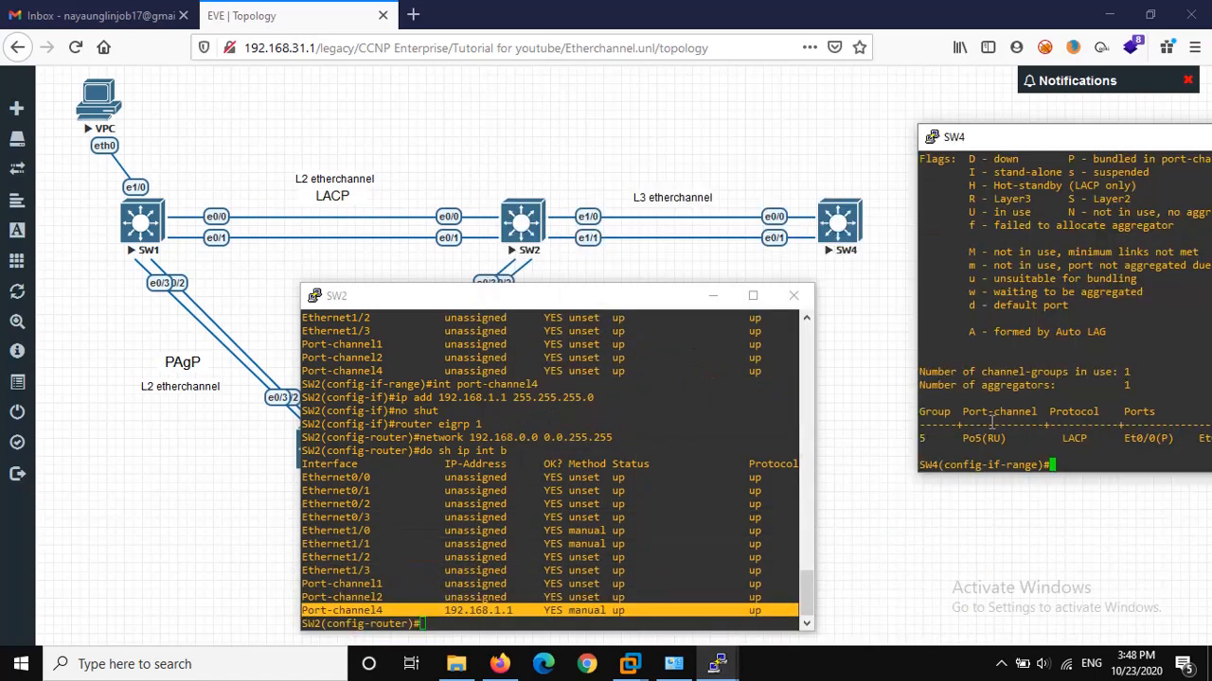
{"action": "type", "text": "int port-channel"}
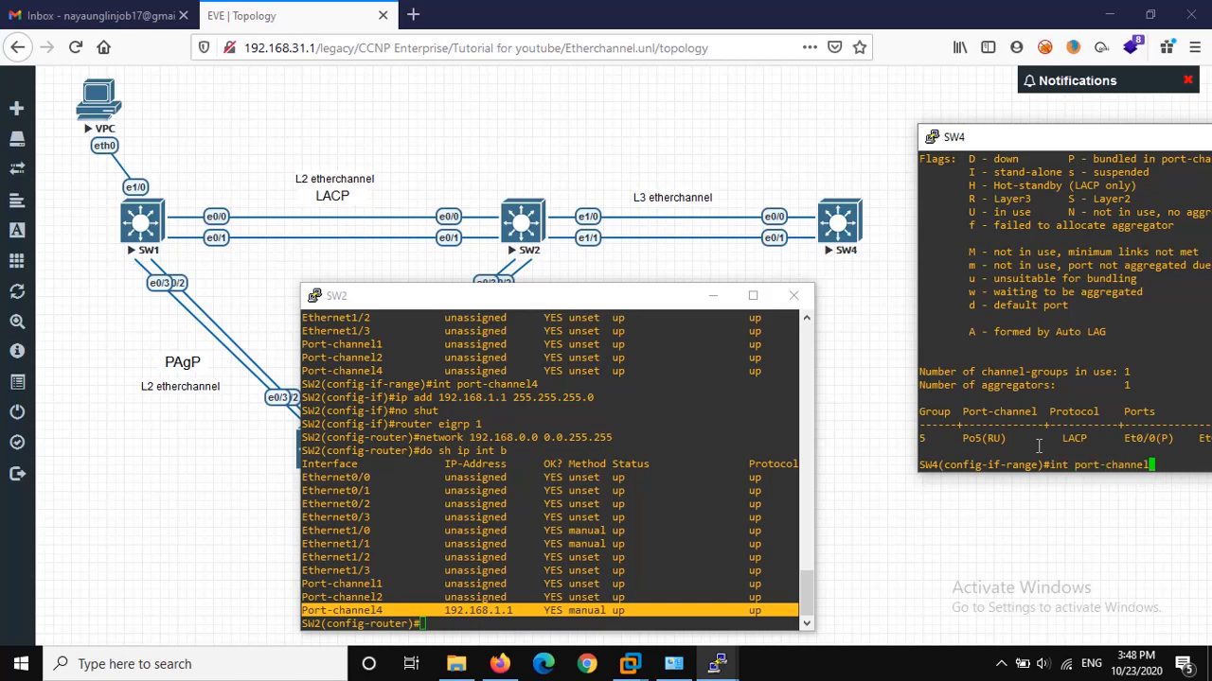
{"action": "type", "text": "5"}
{"action": "key", "text": "Return"}
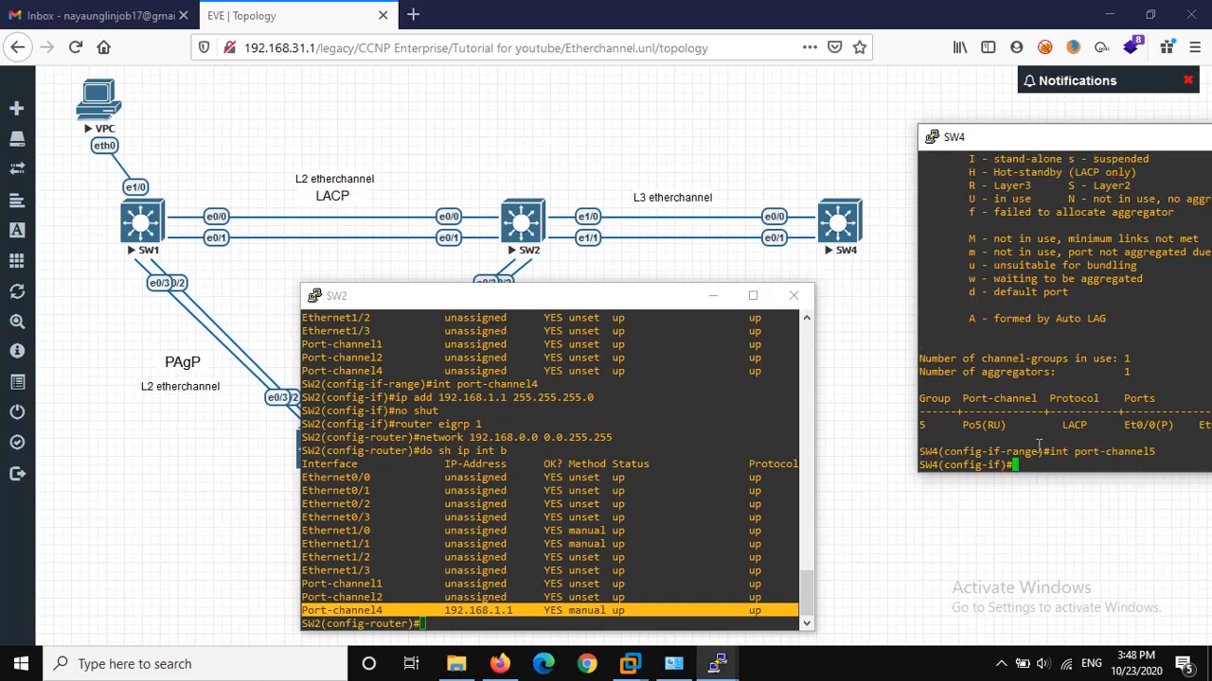
{"action": "type", "text": "ip add 192.168.1.2 255"}
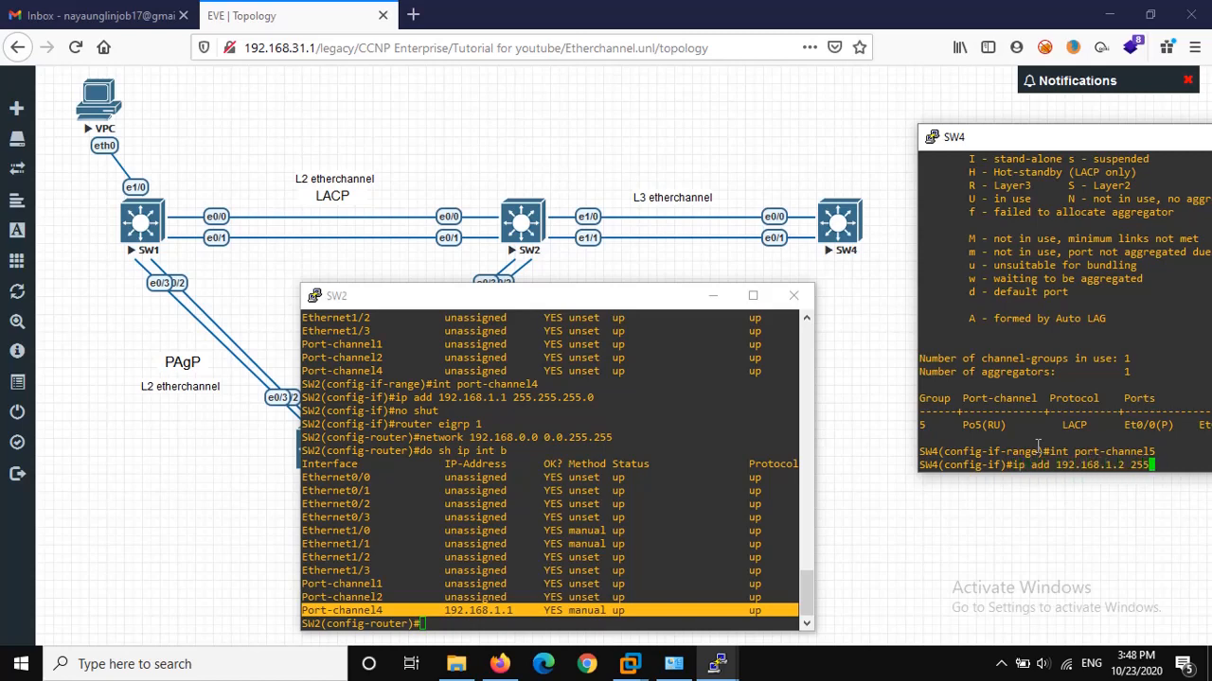
{"action": "type", "text": ".255.255.0"}
{"action": "key", "text": "Return"}
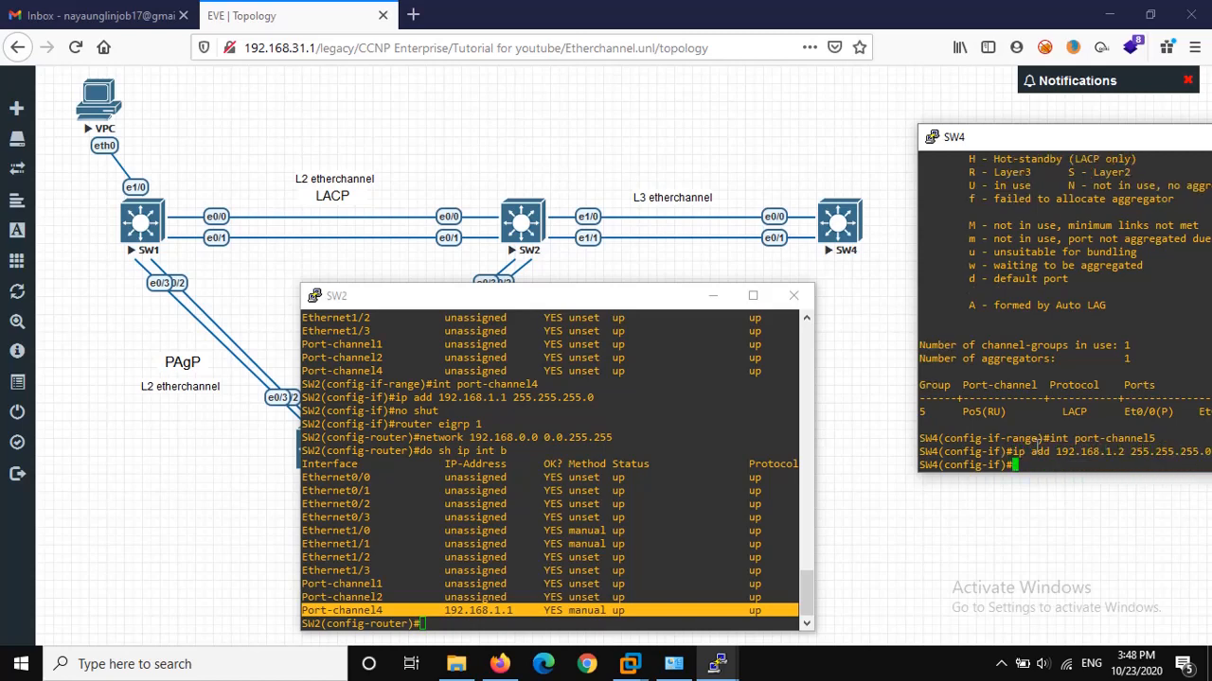
Enable port-channel5 on SW4 with no shut
{"action": "type", "text": "ro"}
{"action": "key", "text": "BackSpace"}
{"action": "key", "text": "BackSpace"}
{"action": "type", "text": "no shut"}
{"action": "key", "text": "Return"}
Configure router eigrp 1 on SW4 with network 192.168.1.0 and wildcard mask 0.0.0.255
{"action": "type", "text": "router"}
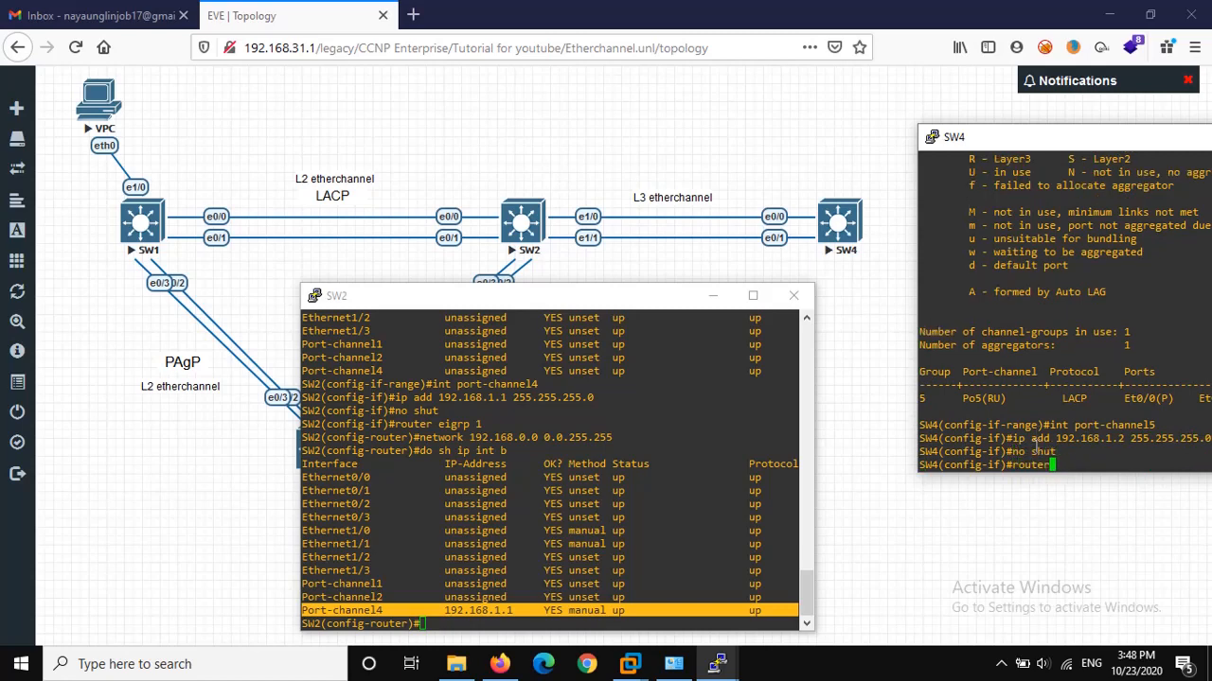
{"action": "type", "text": " eigrp 1"}
{"action": "key", "text": "Return"}
{"action": "type", "text": "netwo"}
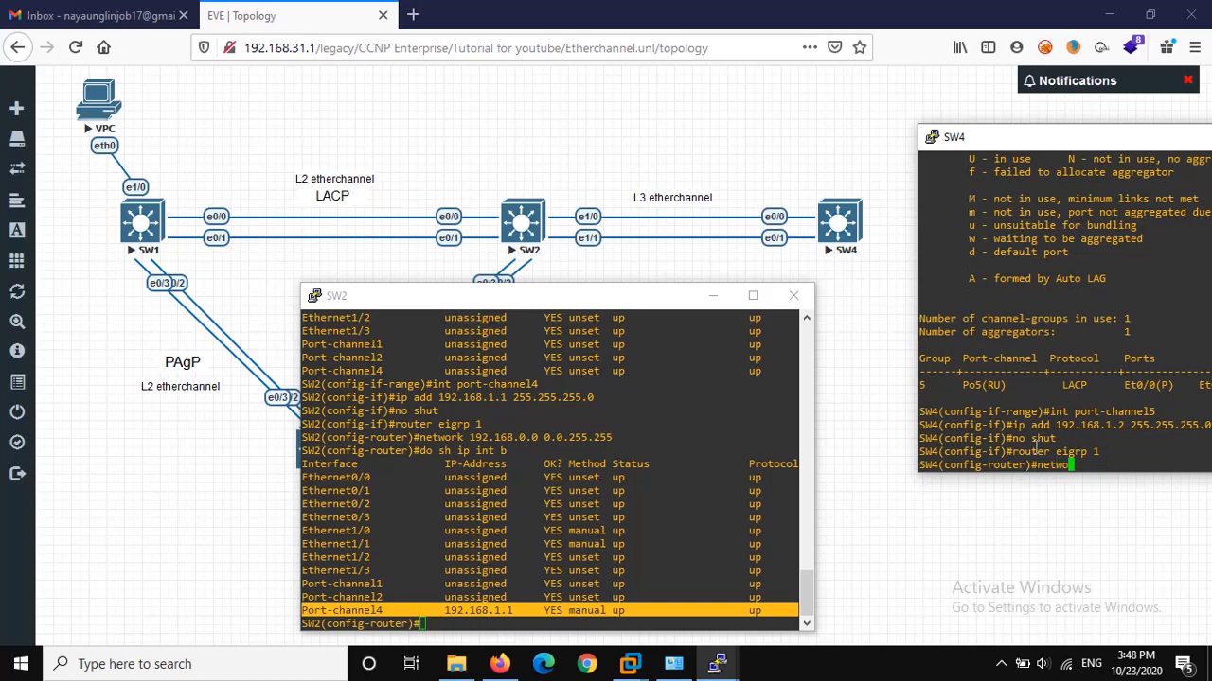
{"action": "type", "text": "rk 192.168.1.0 0.0.0.25"}
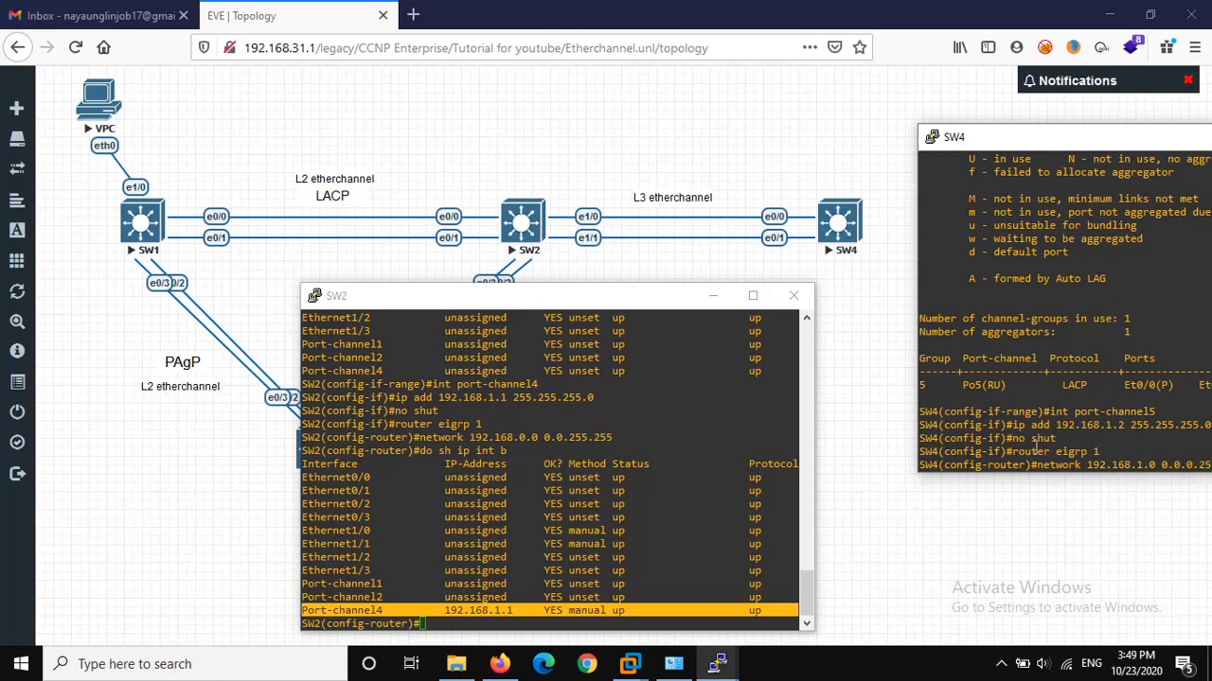
{"action": "type", "text": "5"}
{"action": "key", "text": "Return"}
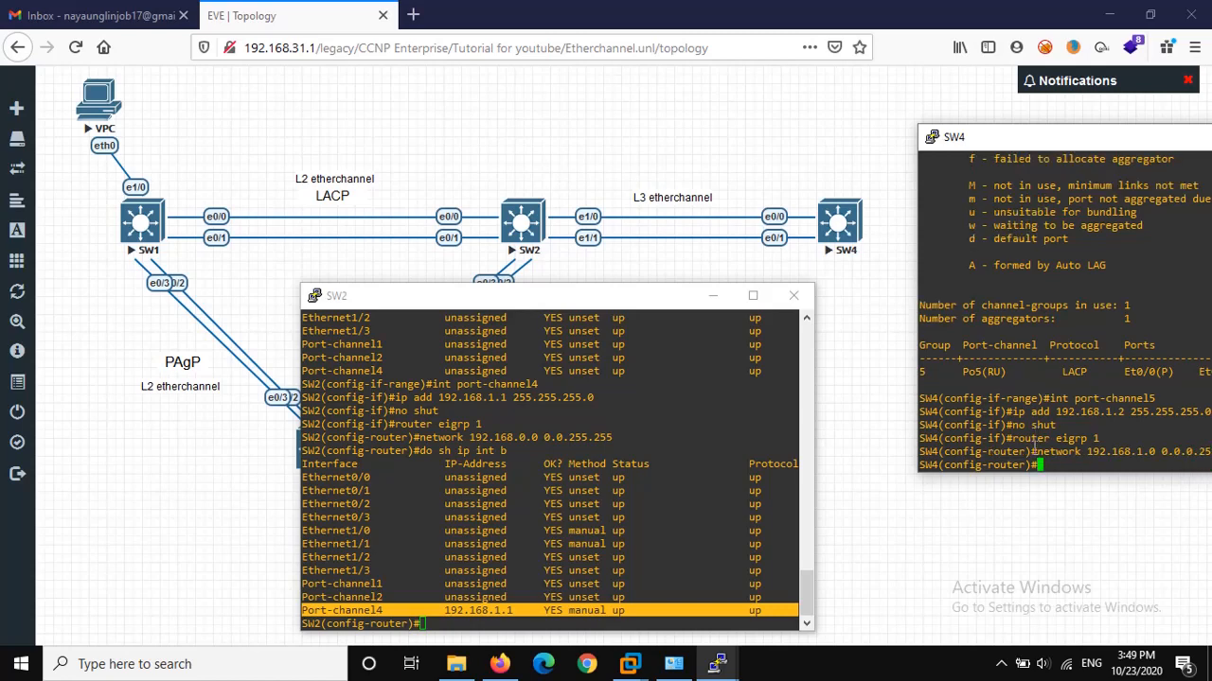
Check the EIGRP neighbor messages in the SW2 and SW4 consoles and put the SW4 console away
{"action": "type", "text": "do"}
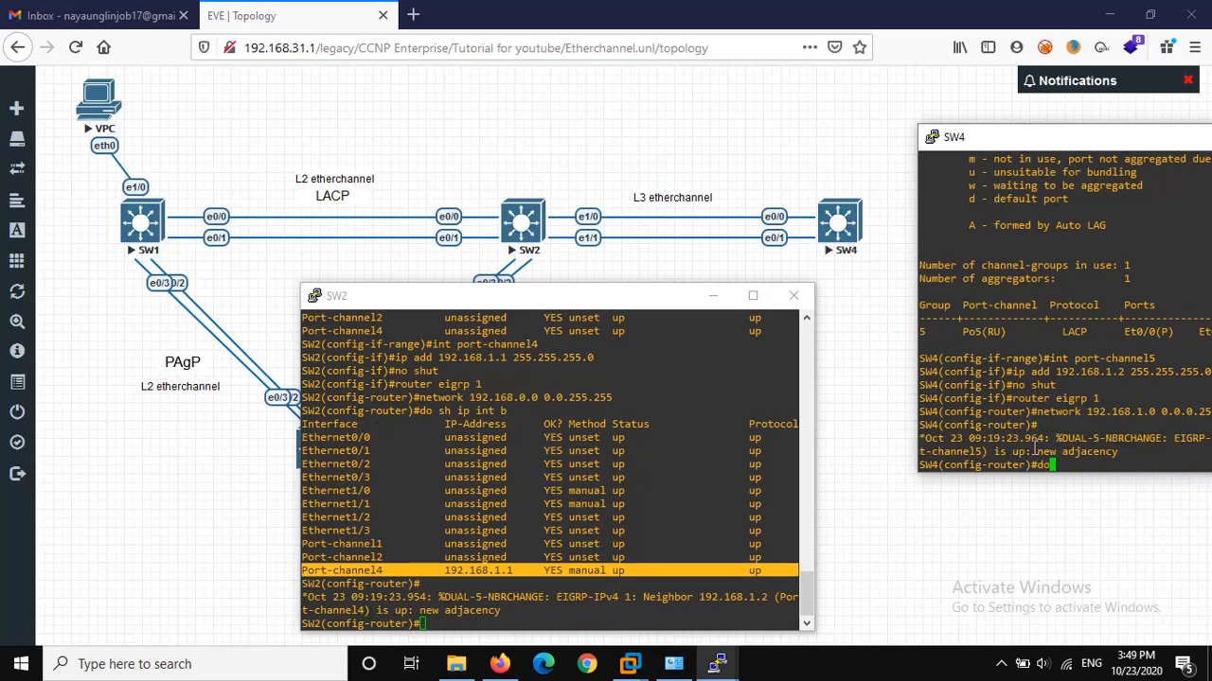
{"action": "key", "text": "BackSpace"}
{"action": "key", "text": "BackSpace"}
{"action": "left_click_drag", "start_coordinate": [501, 611], "coordinate": [419, 584]}
{"action": "left_click", "coordinate": [1194, 380]}
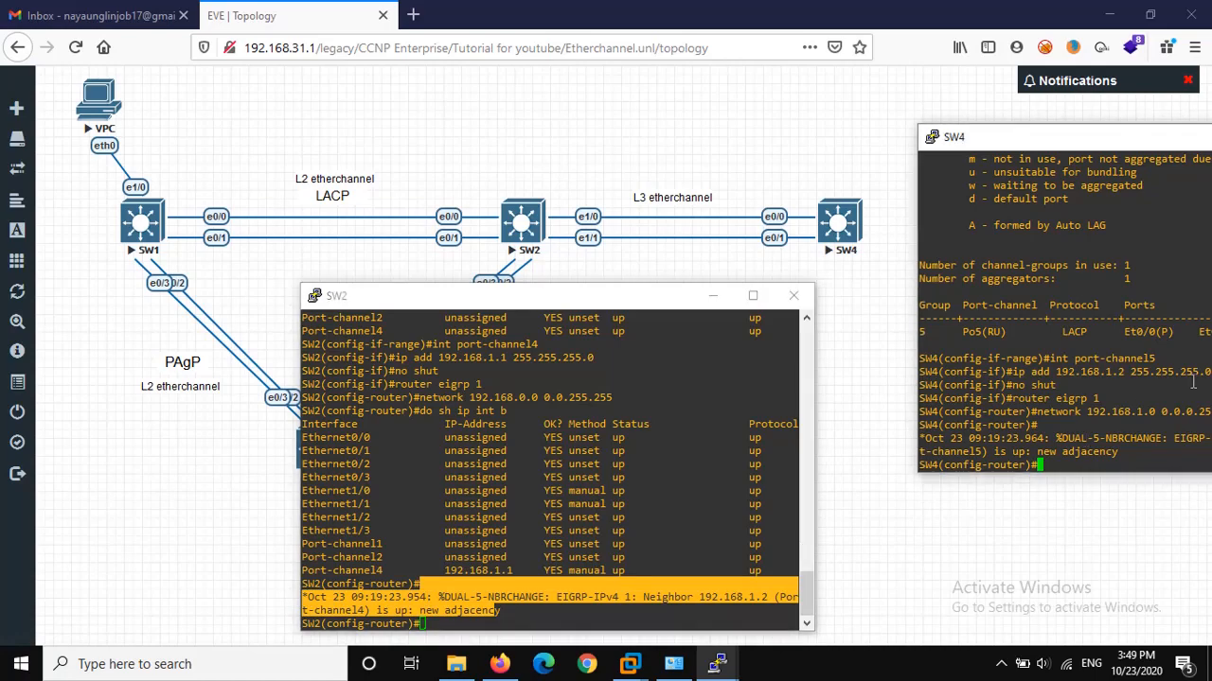
{"action": "left_click_drag", "start_coordinate": [1041, 138], "coordinate": [621, 185]}
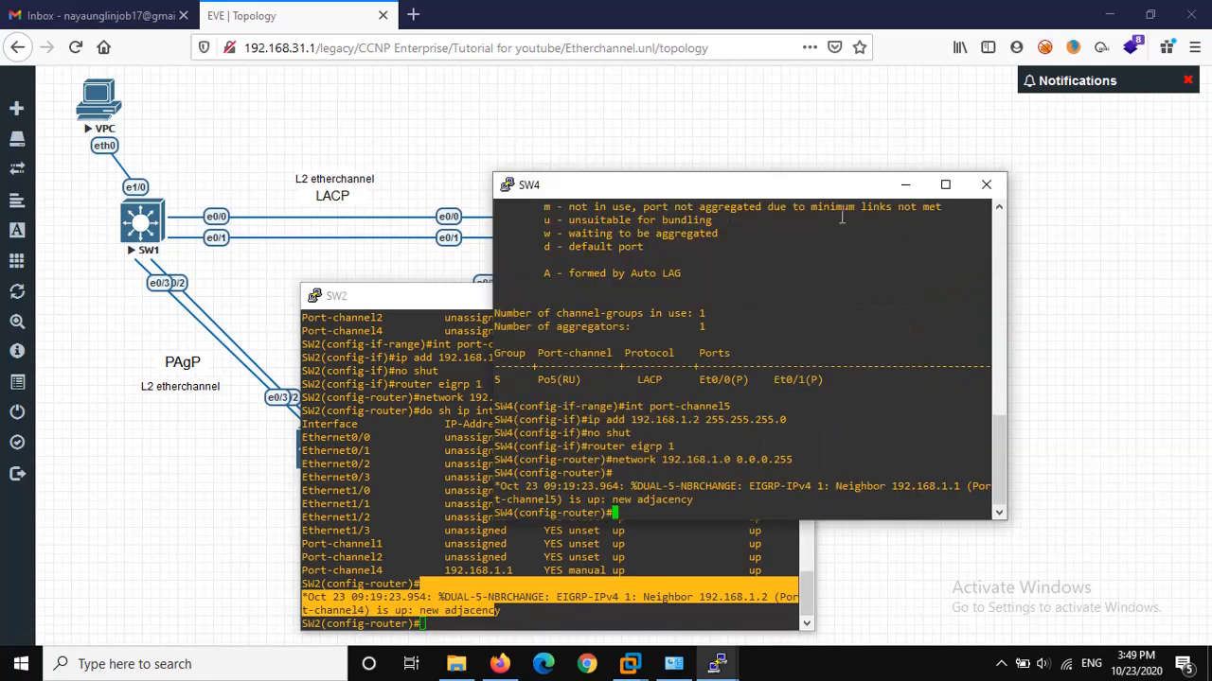
{"action": "left_click", "coordinate": [904, 185]}
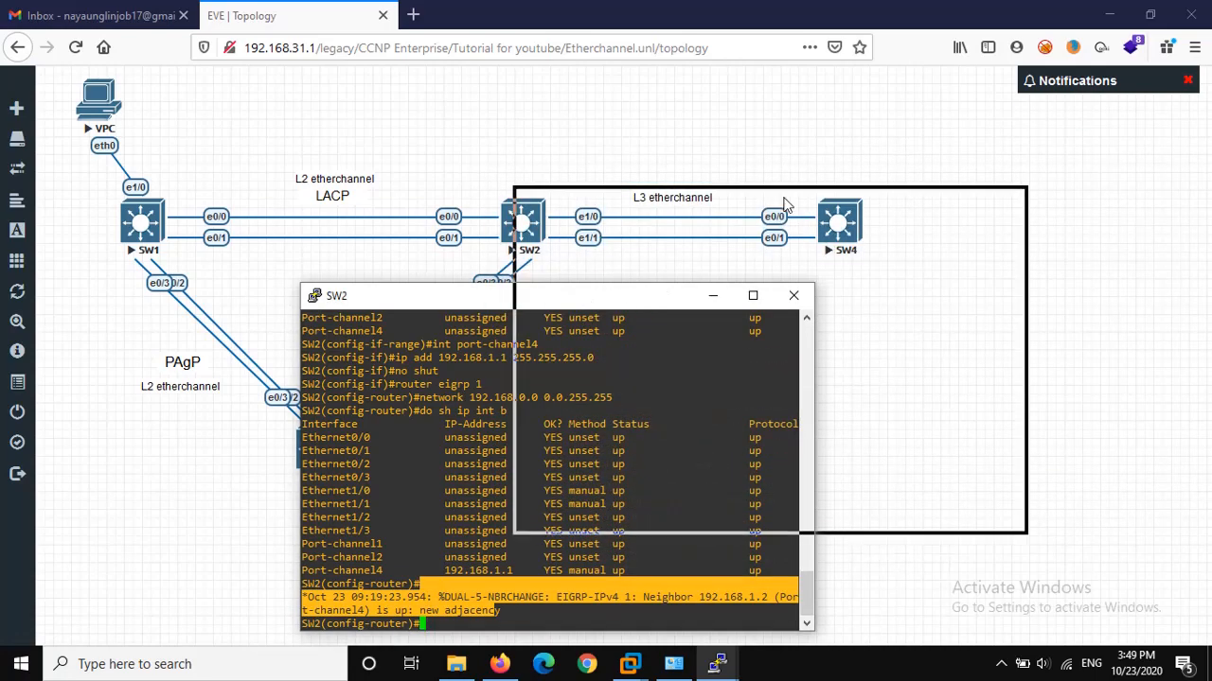
Leave EIGRP configuration on SW2, create VLAN 10 and return to global configuration mode
{"action": "left_click_drag", "start_coordinate": [871, 139], "coordinate": [870, 139]}
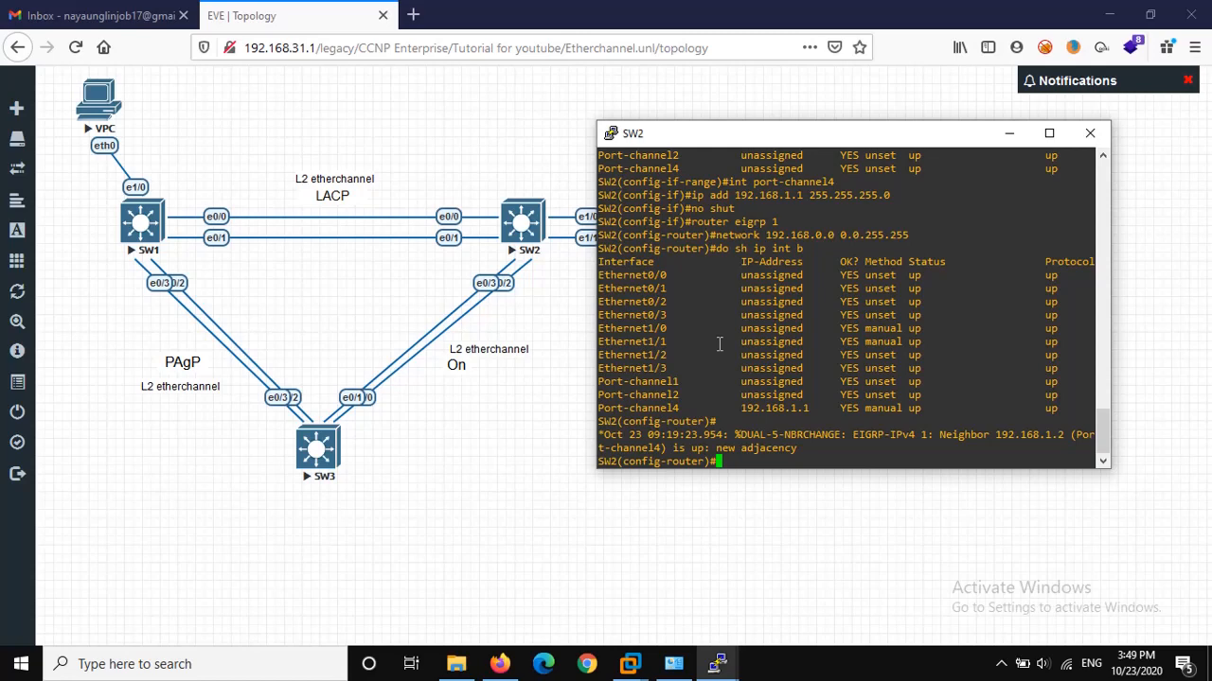
{"action": "type", "text": "exit"}
{"action": "key", "text": "Return"}
{"action": "type", "text": "vlan 10"}
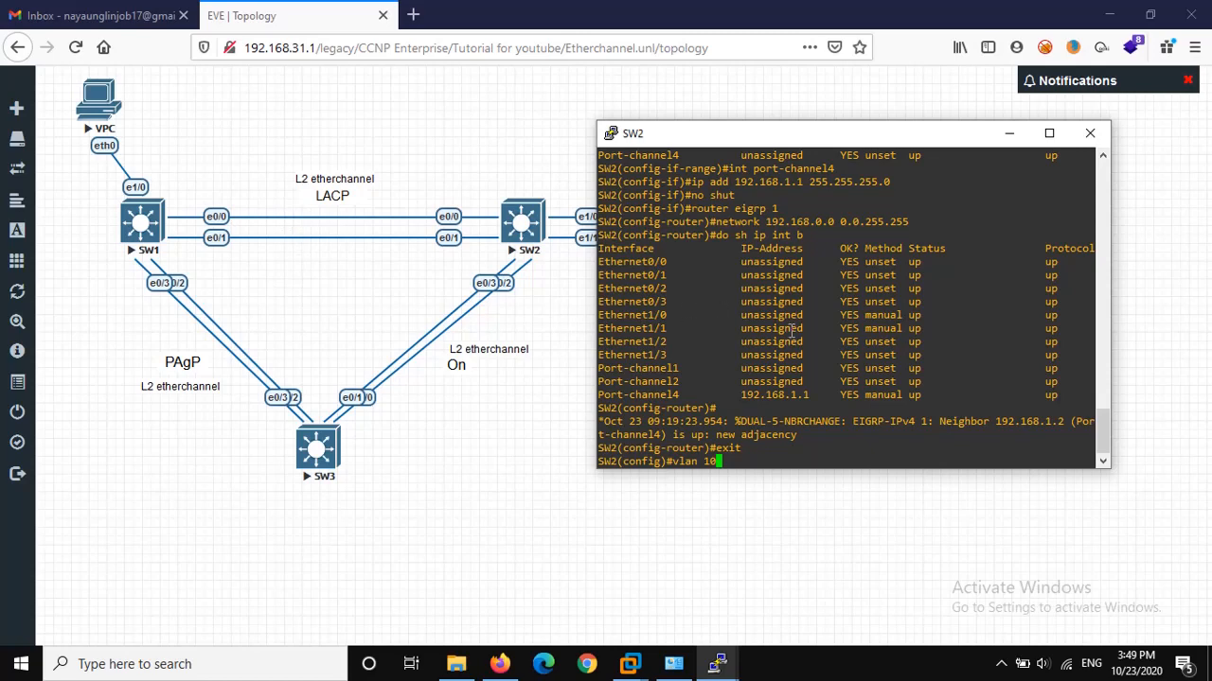
{"action": "key", "text": "Return"}
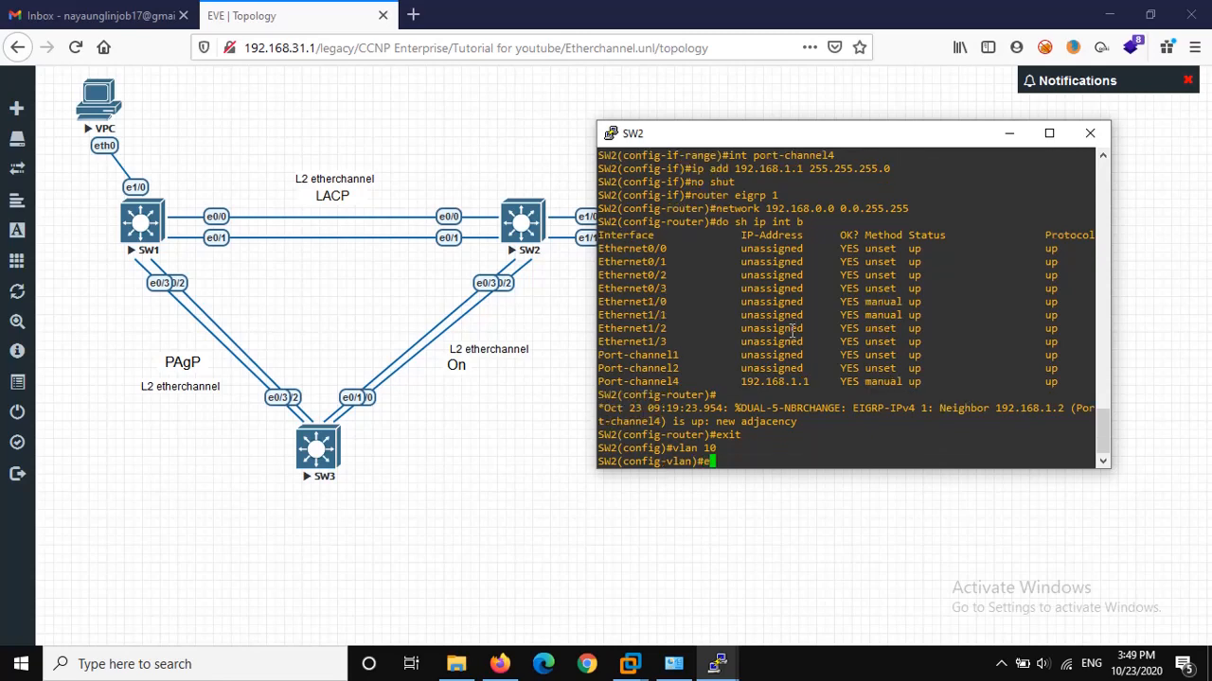
{"action": "type", "text": "i"}
{"action": "type", "text": "eixt"}
{"action": "key", "text": "Return"}
{"action": "type", "text": "ixit"}
{"action": "key", "text": "Return"}
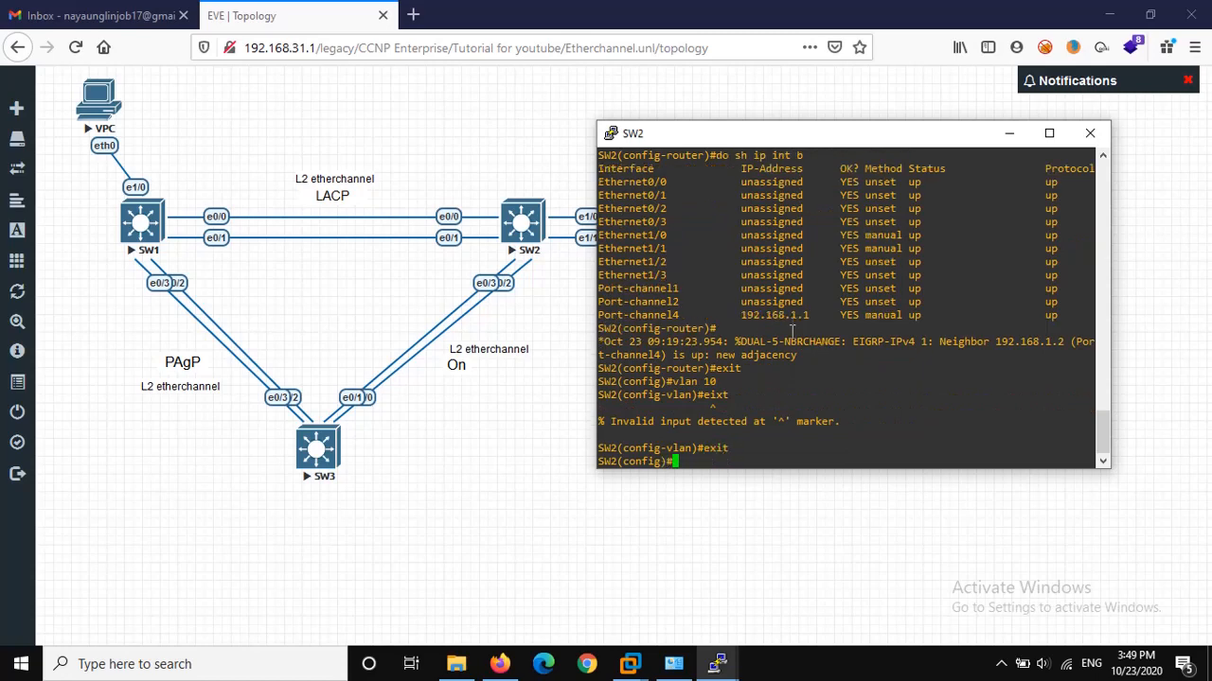
Enable interface vlan 10 on SW2 with IP address 192.168.10.1 and mask 255.255.255.0, and save the configuration with do wr
{"action": "type", "text": "int vlan 10"}
{"action": "key", "text": "Return"}
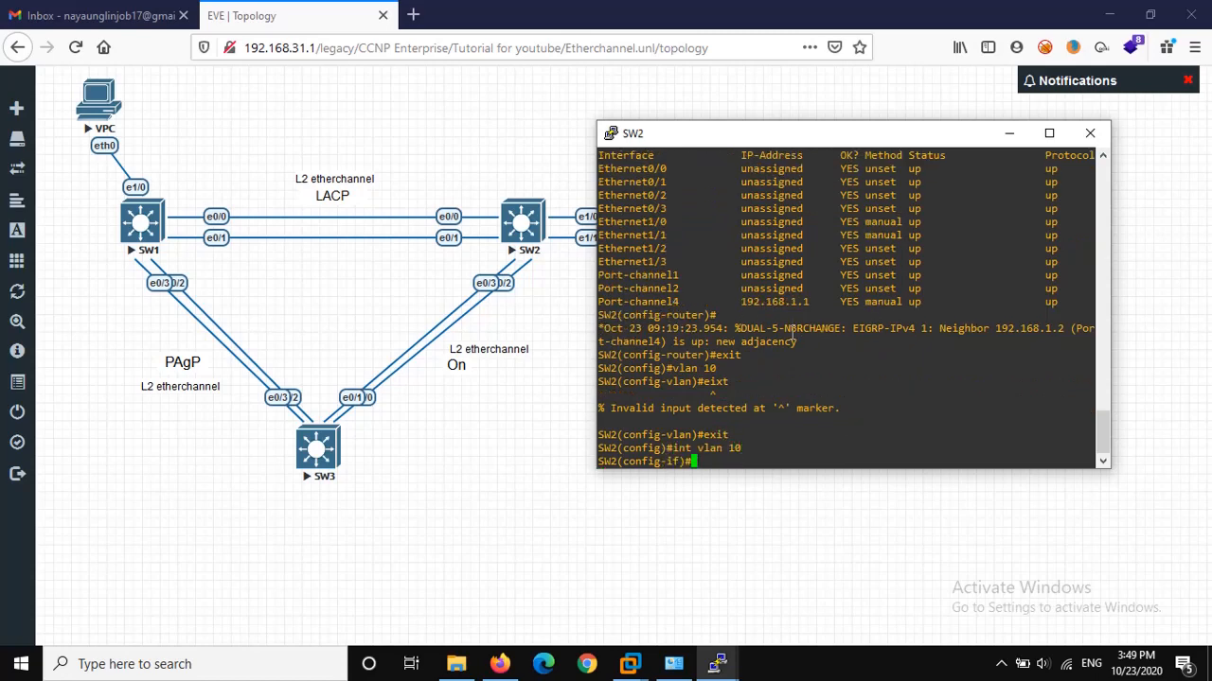
{"action": "type", "text": "no shut"}
{"action": "key", "text": "Return"}
{"action": "type", "text": "ip a"}
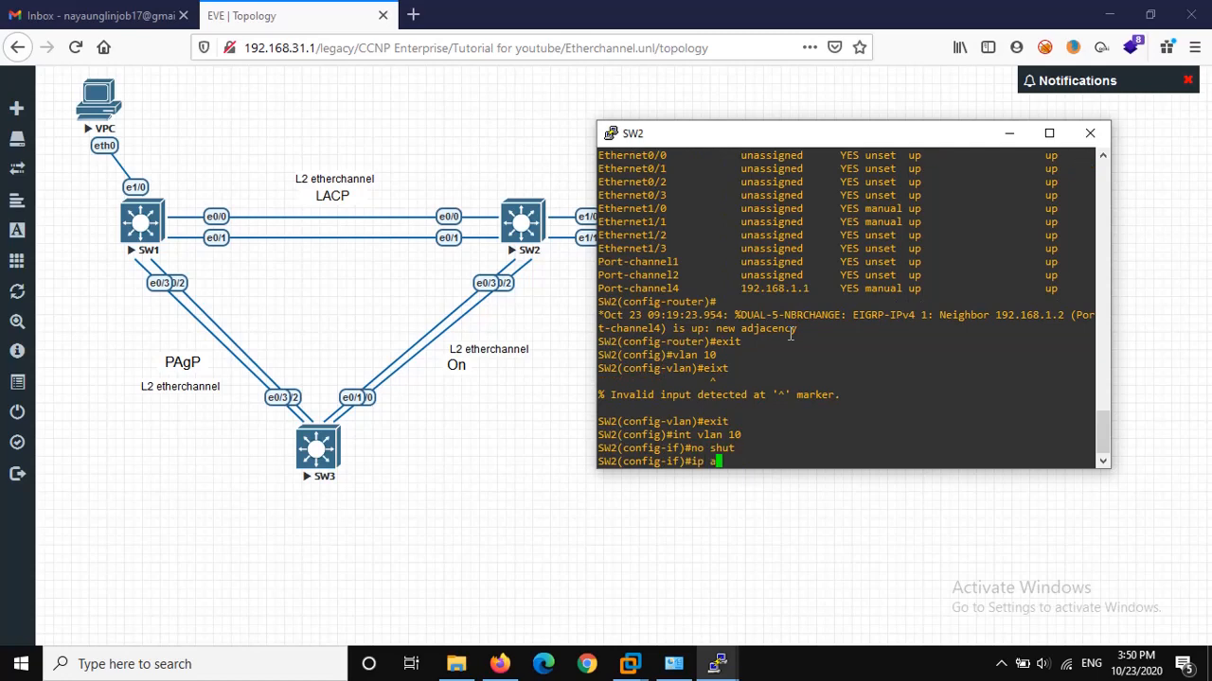
{"action": "type", "text": "dd 192.168.10."}
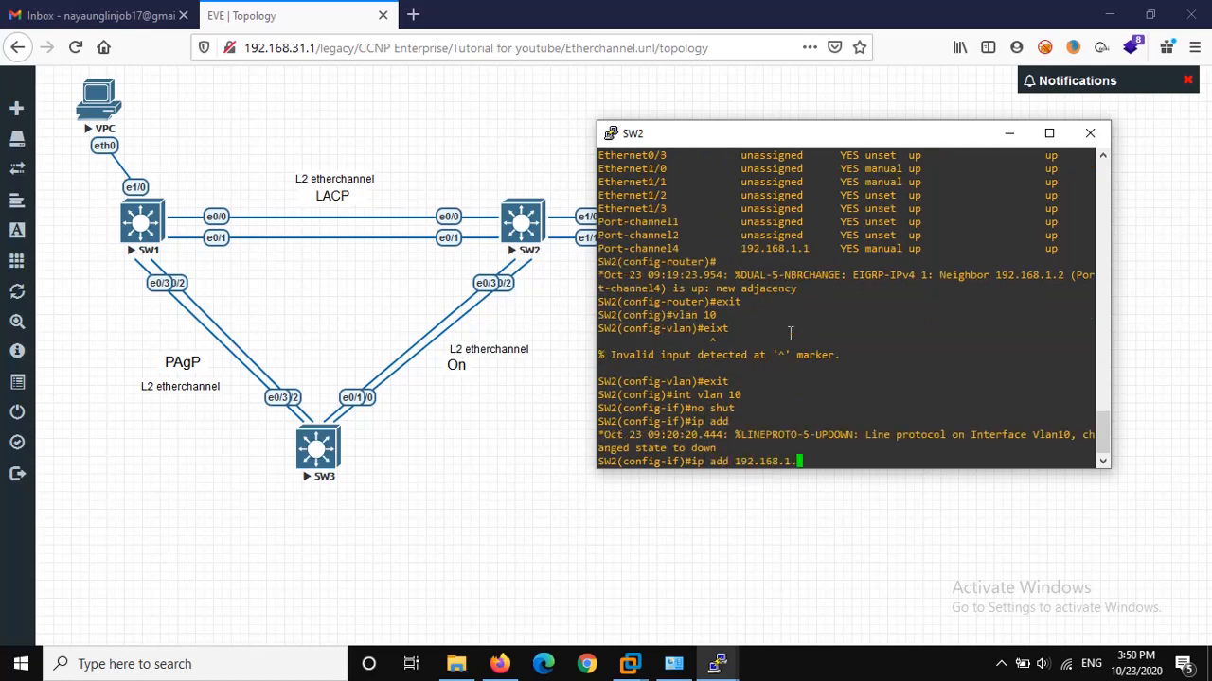
{"action": "type", "text": "1 255.2"}
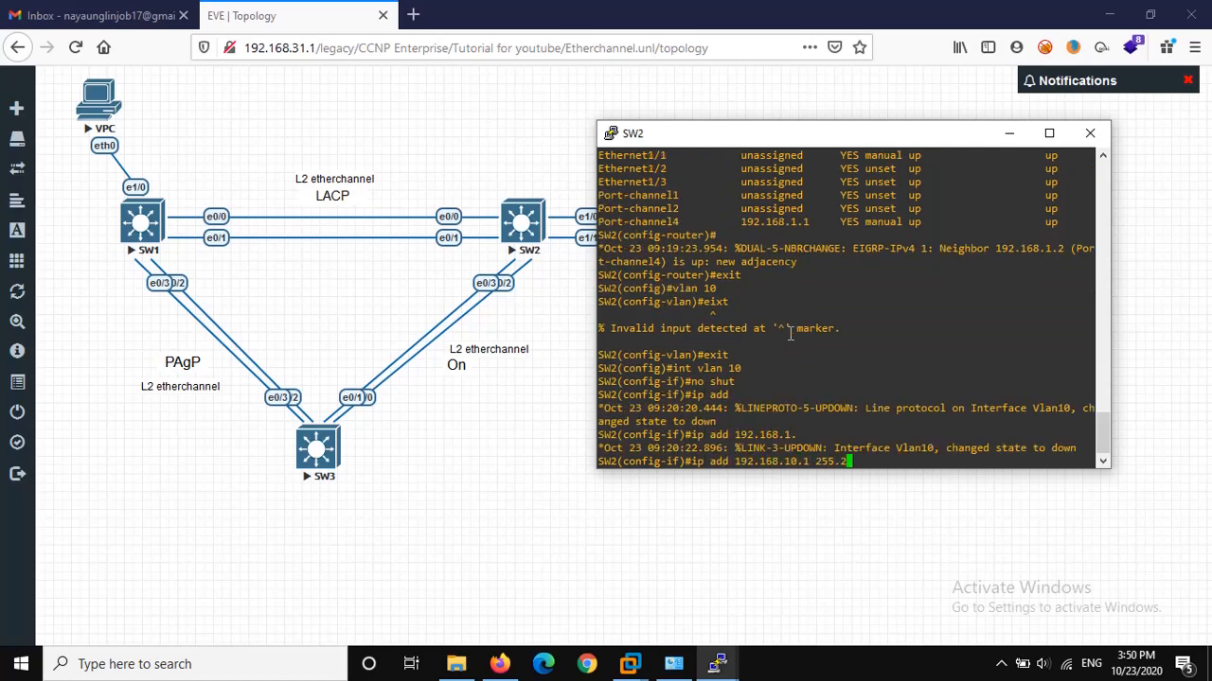
{"action": "type", "text": "55.255.0"}
{"action": "key", "text": "Return"}
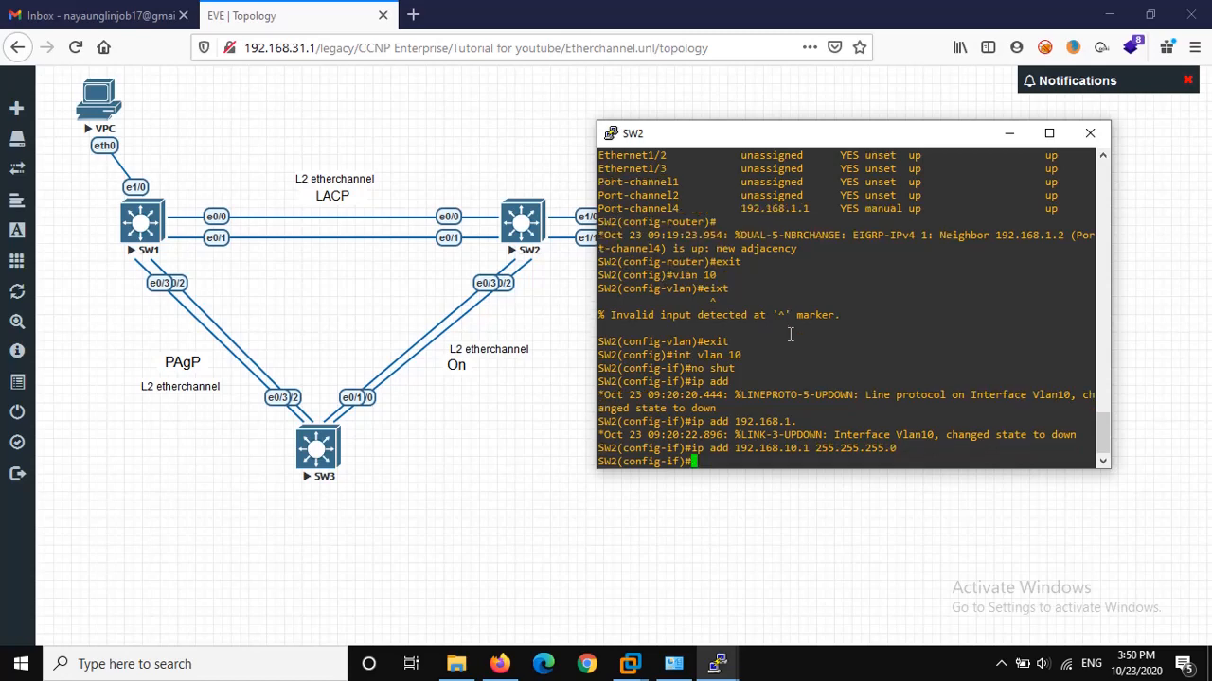
{"action": "type", "text": "do wr"}
{"action": "key", "text": "Return"}
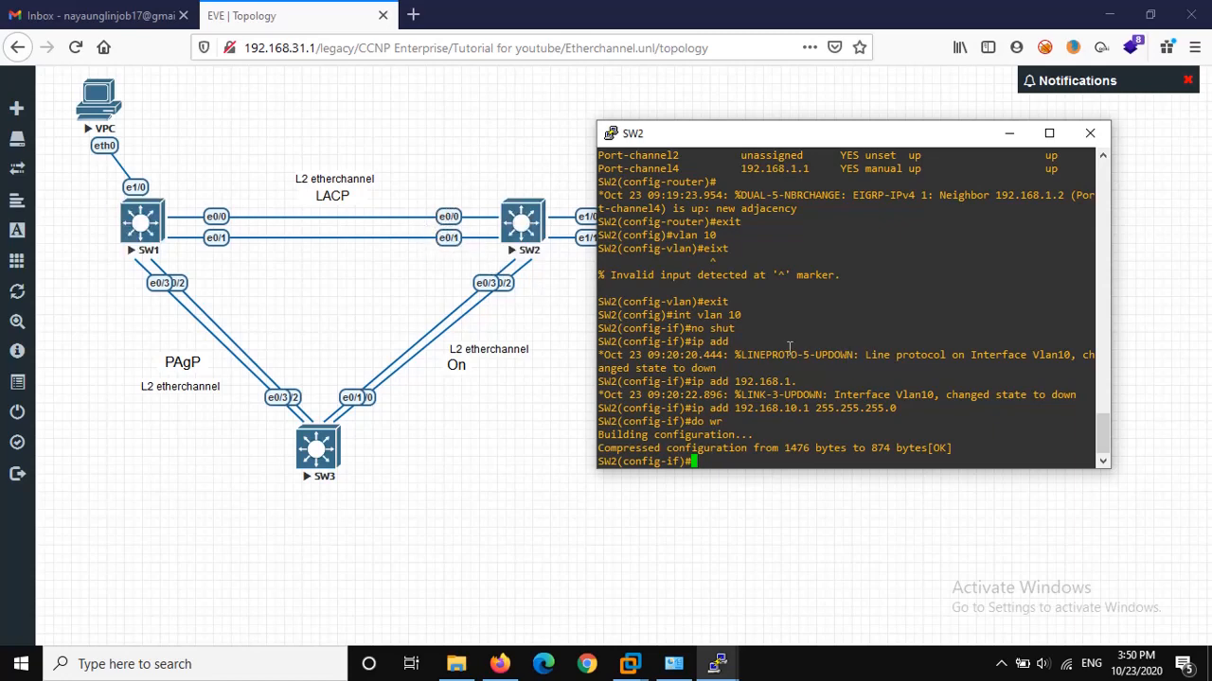
Display SW2's EtherChannel summary with do sh etherchan summary and check the member ports of group 1
{"action": "type", "text": "do sh etherchn summary"}
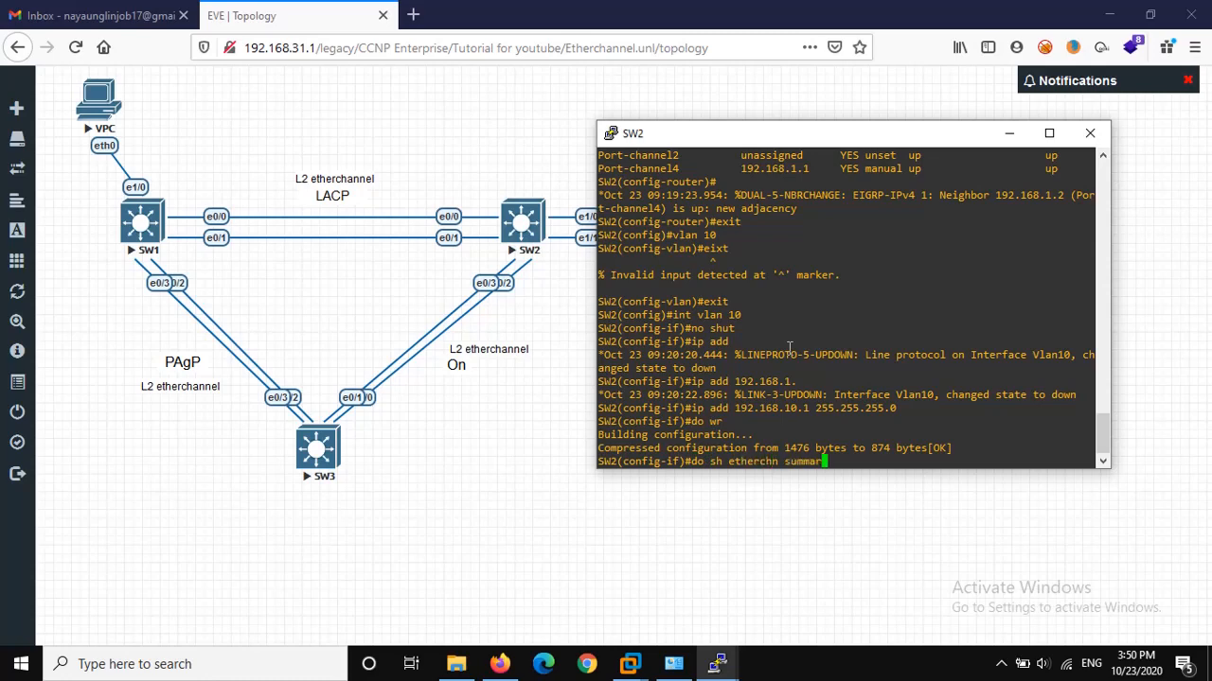
{"action": "key", "text": "Return"}
{"action": "key", "text": "Up"}
{"action": "key", "text": "Left"}
{"action": "key", "text": "Left"}
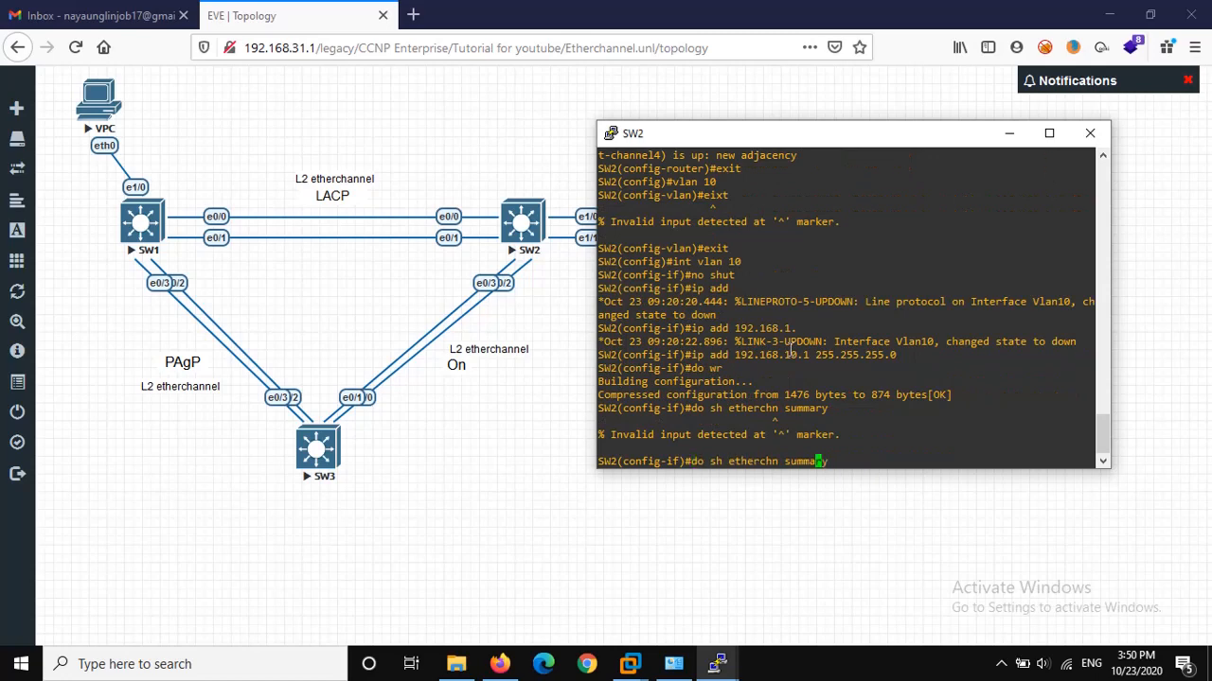
{"action": "key", "text": "Left"}
{"action": "key", "text": "Left"}
{"action": "key", "text": "Left"}
{"action": "key", "text": "Left"}
{"action": "key", "text": "Left"}
{"action": "key", "text": "Left"}
{"action": "key", "text": "Left"}
{"action": "type", "text": "a"}
{"action": "key", "text": "Return"}
{"action": "key", "text": "space"}
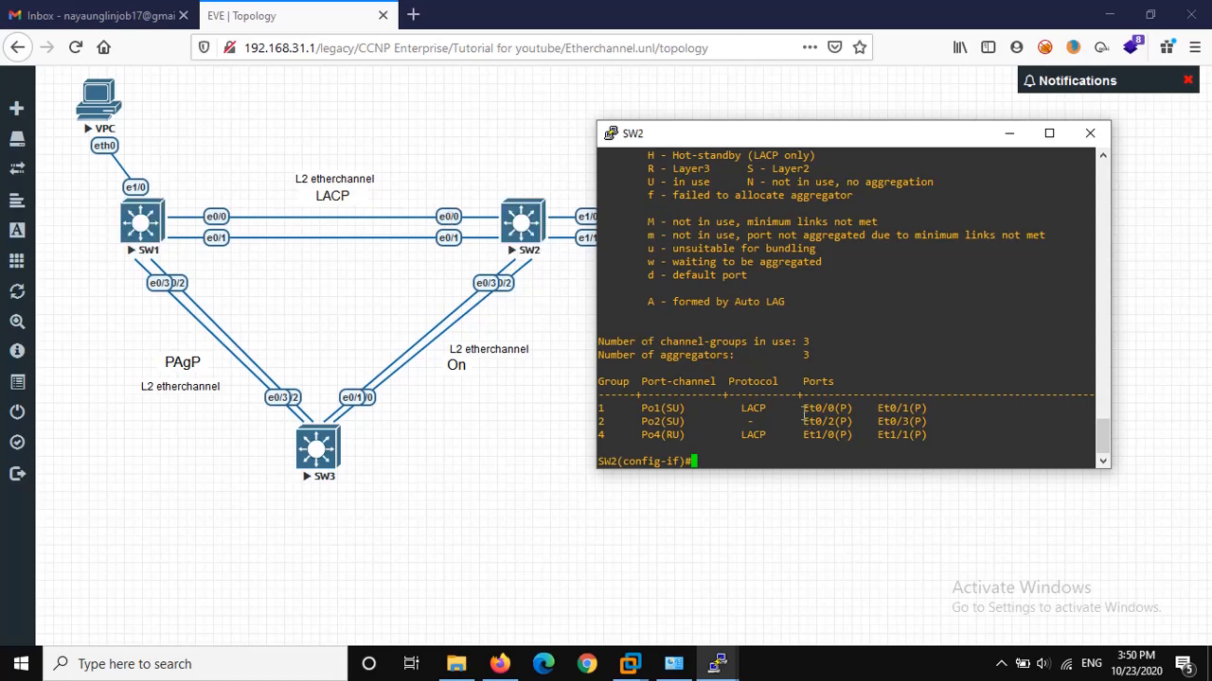
{"action": "left_click_drag", "start_coordinate": [803, 413], "coordinate": [932, 409]}
{"action": "left_click", "coordinate": [603, 408]}
Configure port-channel 1 on SW2 as a trunk with dot1q encapsulation and save the configuration with do wr
{"action": "type", "text": "int port-channel 1"}
{"action": "key", "text": "Return"}
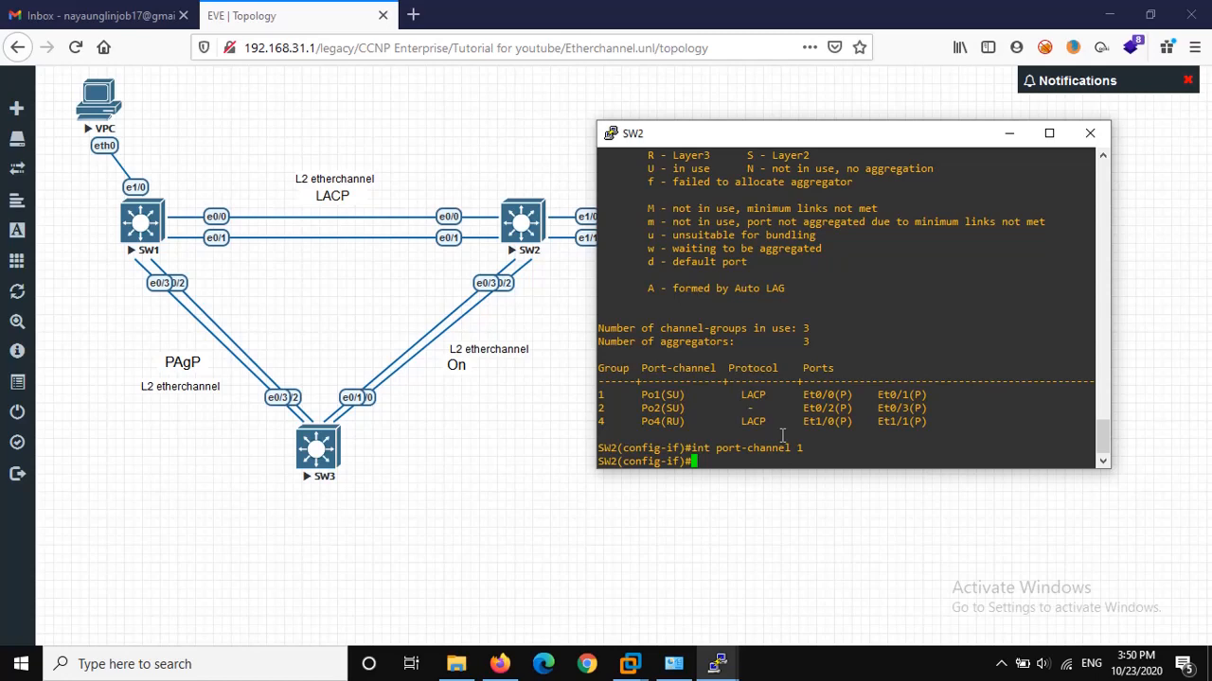
{"action": "type", "text": "sw trunk"}
{"action": "type", "text": "encap dot1q"}
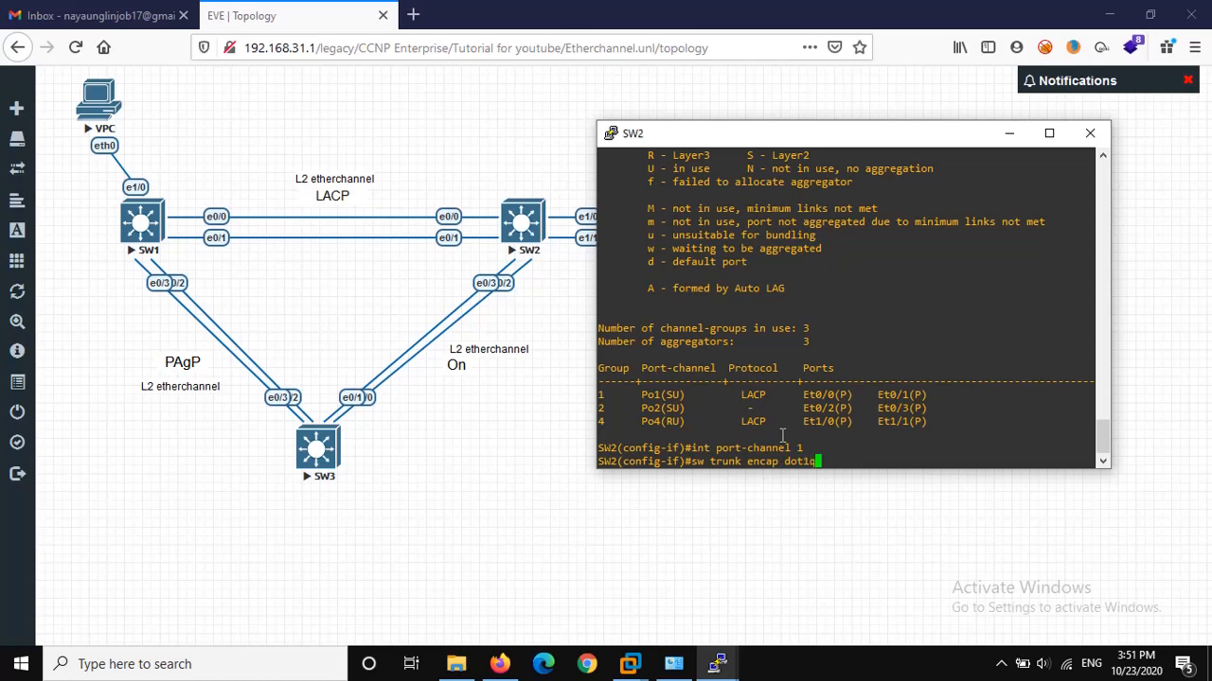
{"action": "key", "text": "Return"}
{"action": "type", "text": "sw mode trunk"}
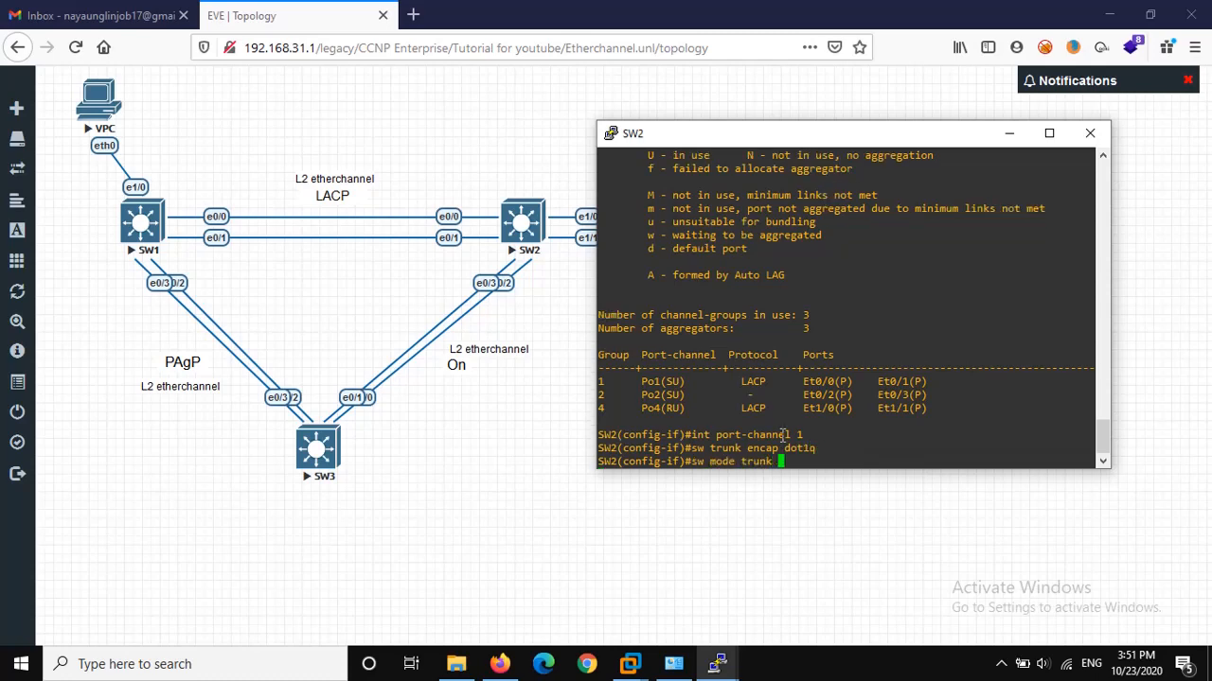
{"action": "key", "text": "Return"}
{"action": "type", "text": "do wr"}
{"action": "key", "text": "Return"}
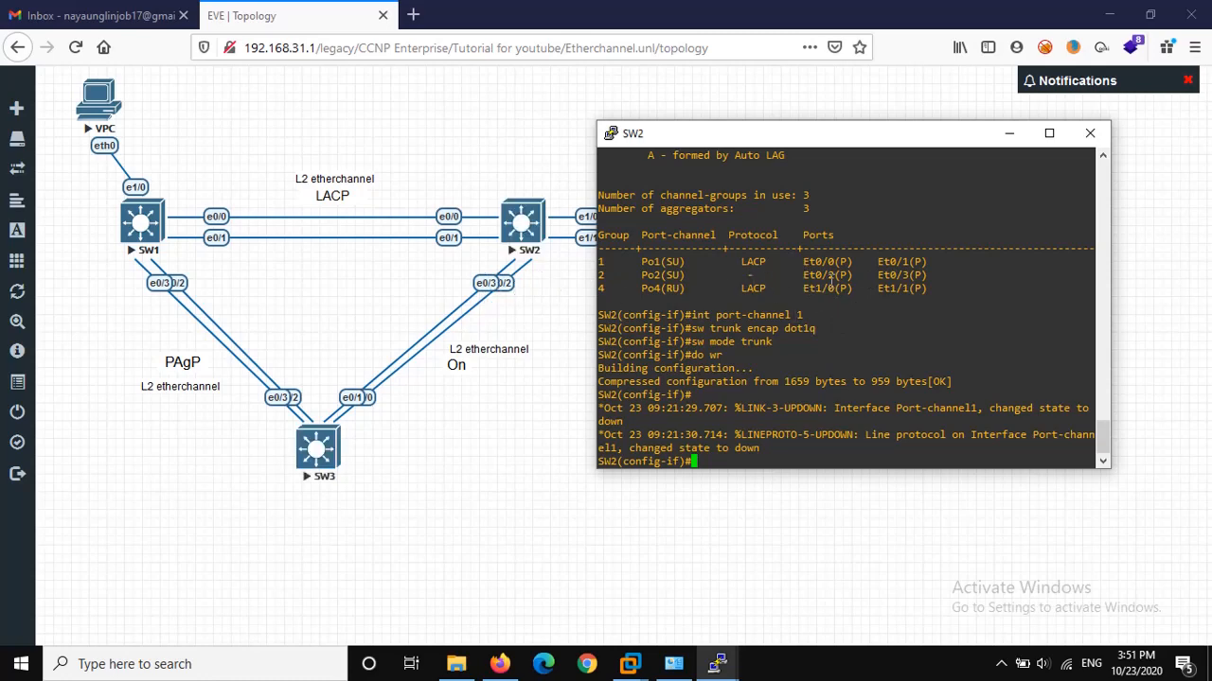
Check the member ports of EtherChannel group 2 and configure port-channel 2 on SW2 as a trunk with dot1q encapsulation
{"action": "left_click_drag", "start_coordinate": [802, 274], "coordinate": [844, 273]}
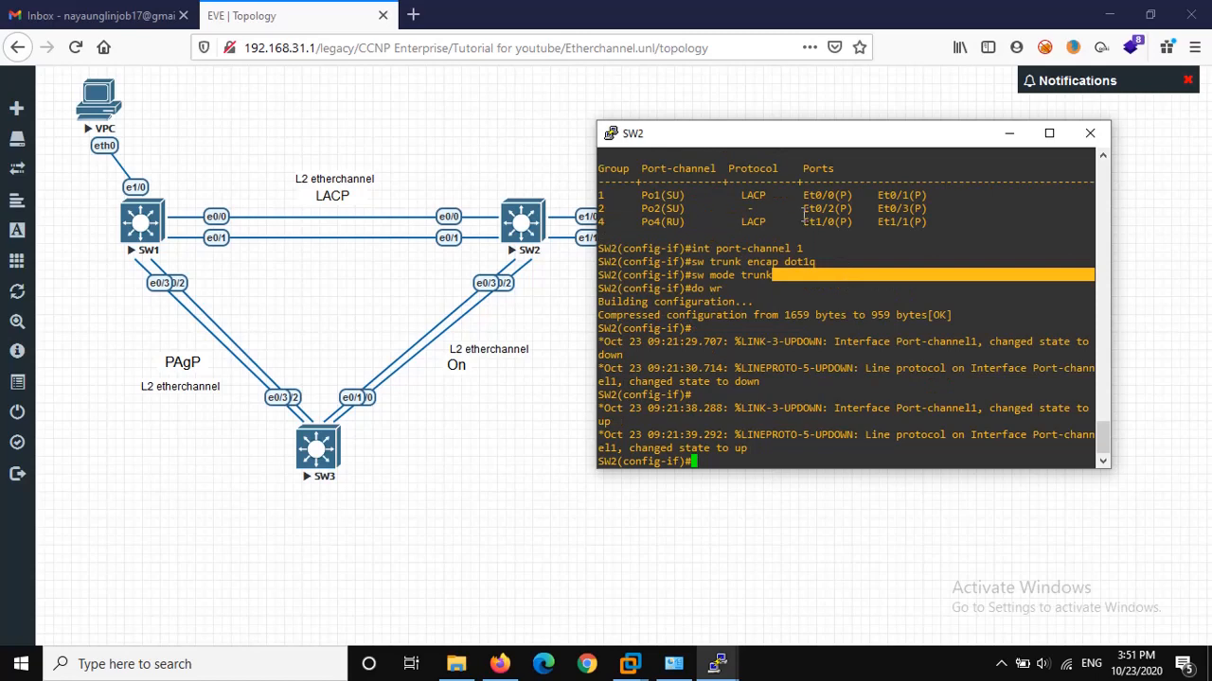
{"action": "left_click_drag", "start_coordinate": [802, 208], "coordinate": [935, 208]}
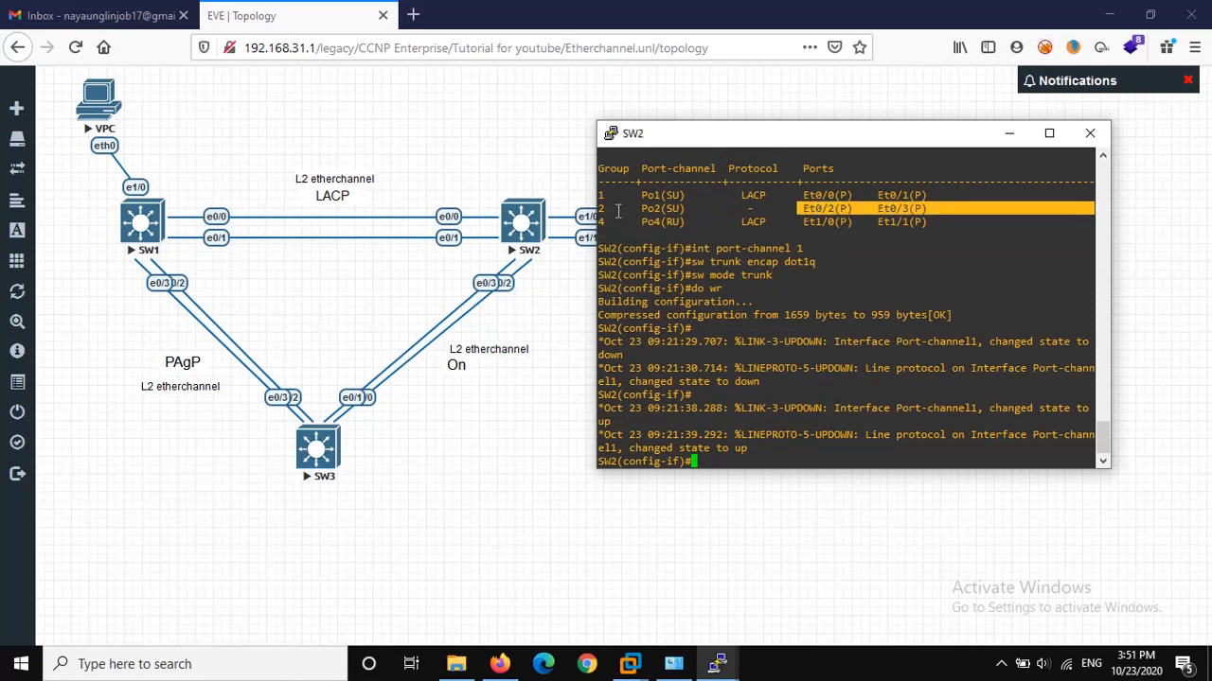
{"action": "left_click_drag", "start_coordinate": [617, 210], "coordinate": [599, 208]}
{"action": "left_click", "coordinate": [727, 374]}
{"action": "type", "text": "int "}
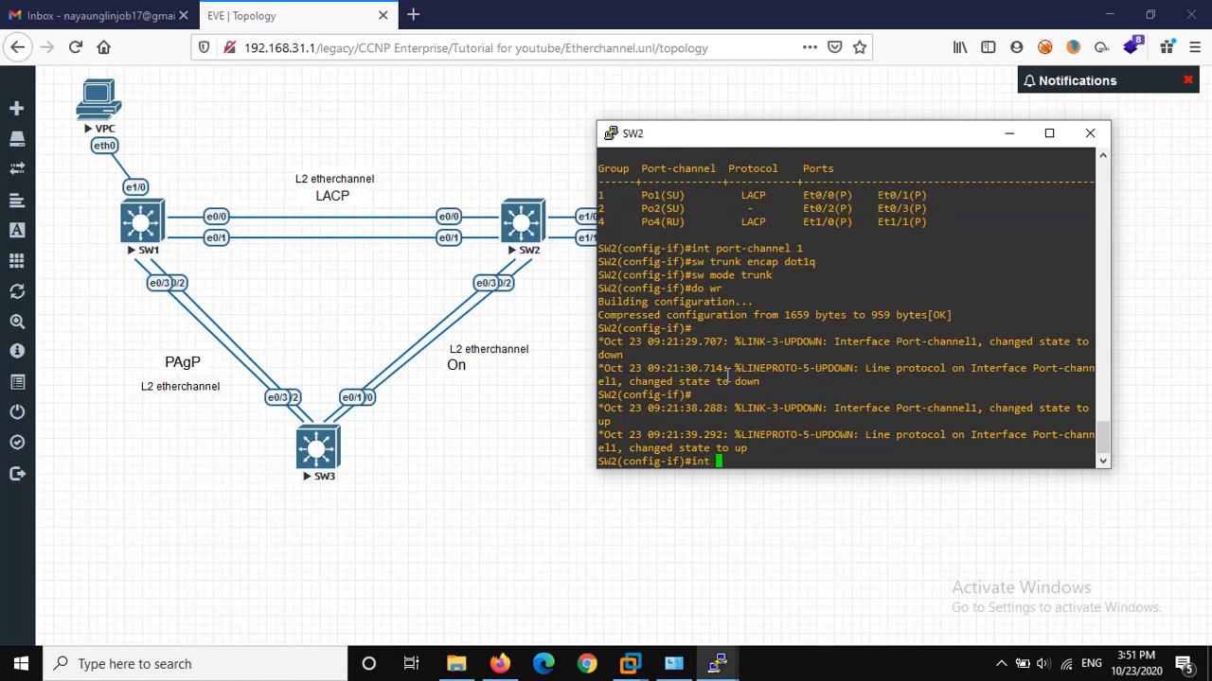
{"action": "type", "text": "port-channel 2"}
{"action": "key", "text": "Return"}
{"action": "type", "text": "sw trunk enca"}
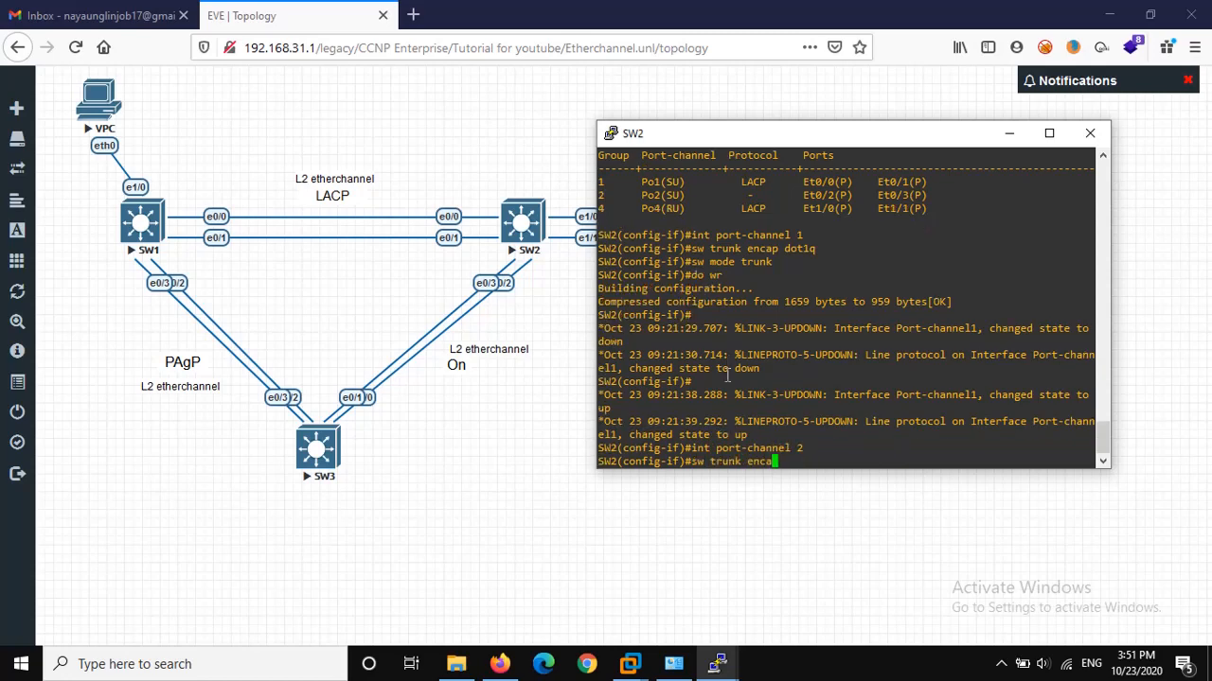
{"action": "type", "text": "p dot1q"}
{"action": "key", "text": "Return"}
{"action": "type", "text": "sw mod"}
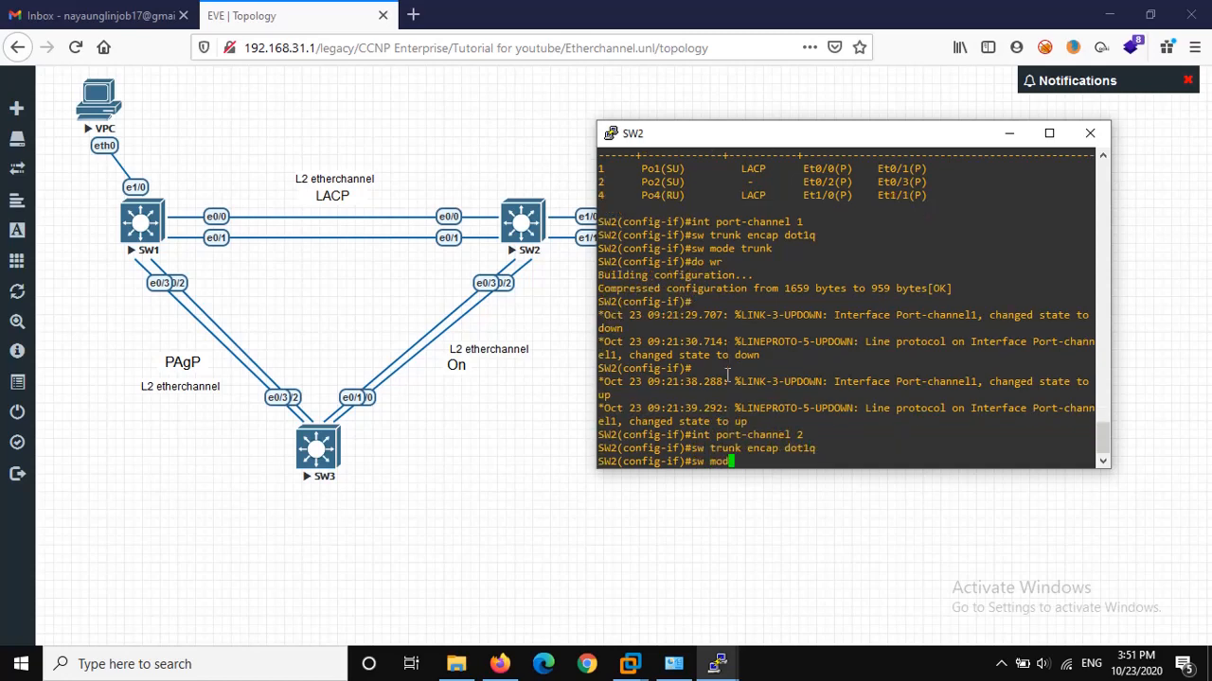
{"action": "type", "text": "e trunk"}
{"action": "key", "text": "Return"}
Display SW2's trunk interfaces with do sh int trunk
{"action": "type", "text": "do sh ip in"}
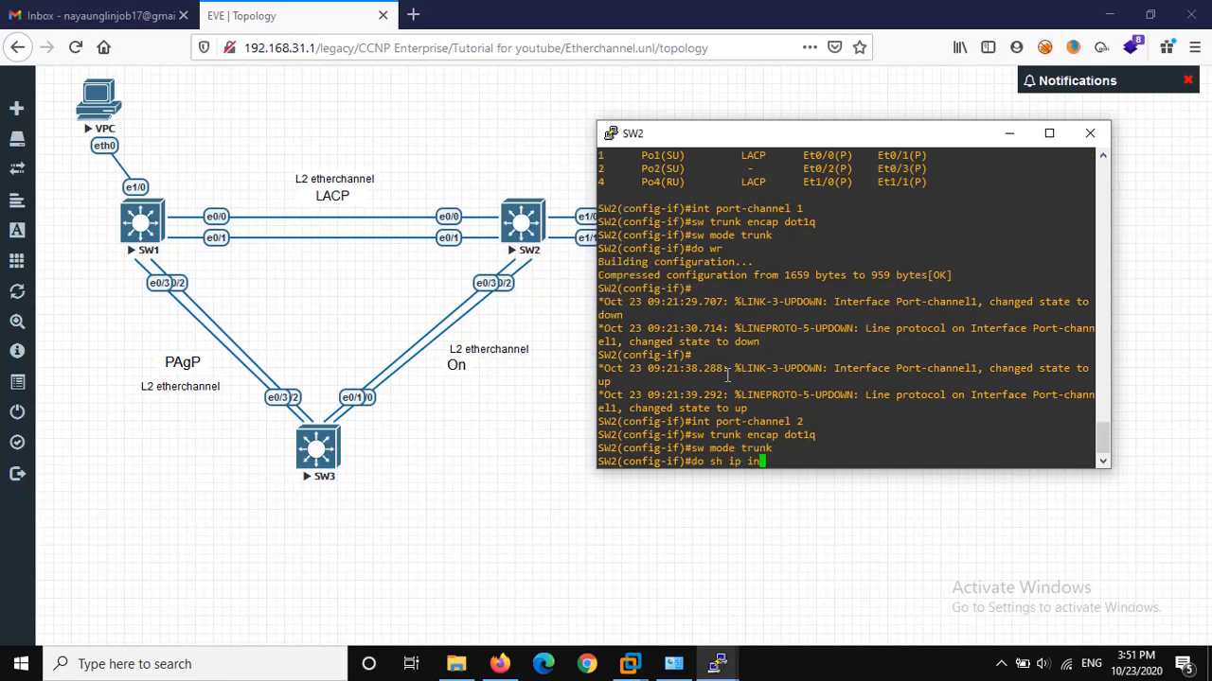
{"action": "key", "text": "BackSpace"}
{"action": "type", "text": "nt t"}
{"action": "key", "text": "BackSpace"}
{"action": "type", "text": "ru"}
{"action": "key", "text": "BackSpace"}
{"action": "key", "text": "BackSpace"}
{"action": "type", "text": "trunk"}
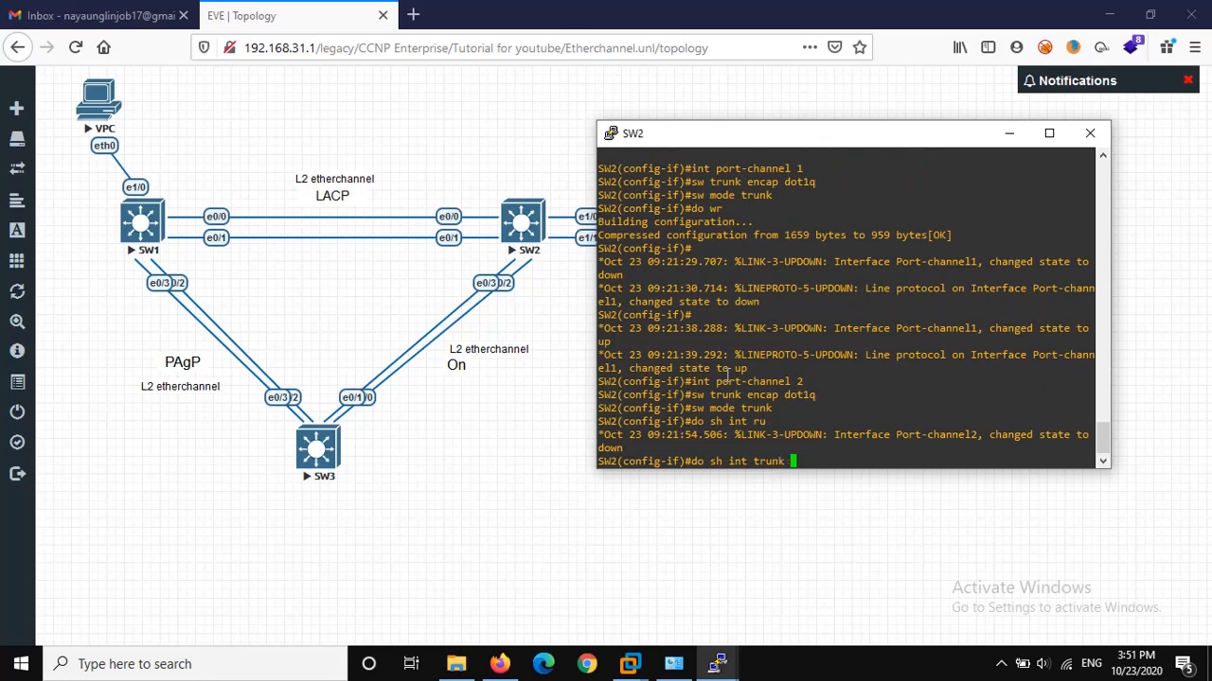
{"action": "key", "text": "Return"}
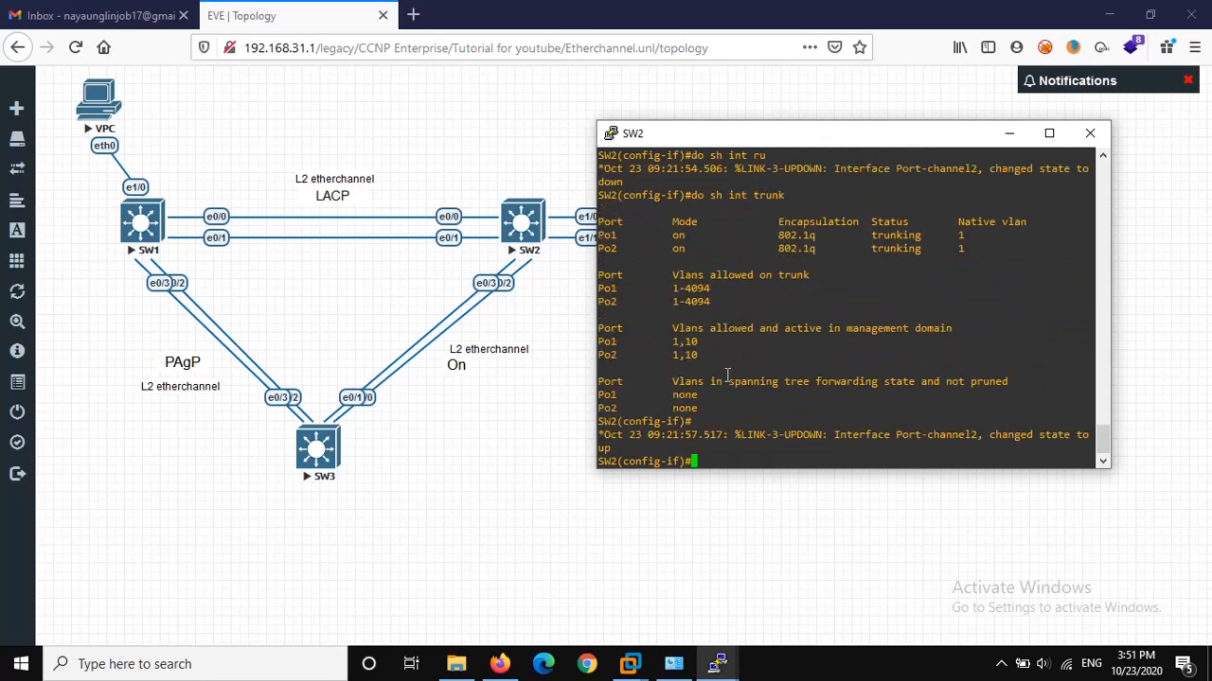
Examine the Po1 and Po2 rows of SW2's trunk listing against the SW1 and SW3 links in the topology
{"action": "left_click_drag", "start_coordinate": [618, 232], "coordinate": [1042, 222]}
{"action": "double_click", "coordinate": [613, 248]}
{"action": "left_click", "coordinate": [613, 236]}
{"action": "left_click_drag", "start_coordinate": [622, 236], "coordinate": [1028, 221]}
{"action": "left_click", "coordinate": [679, 256]}
{"action": "left_click_drag", "start_coordinate": [625, 251], "coordinate": [596, 237]}
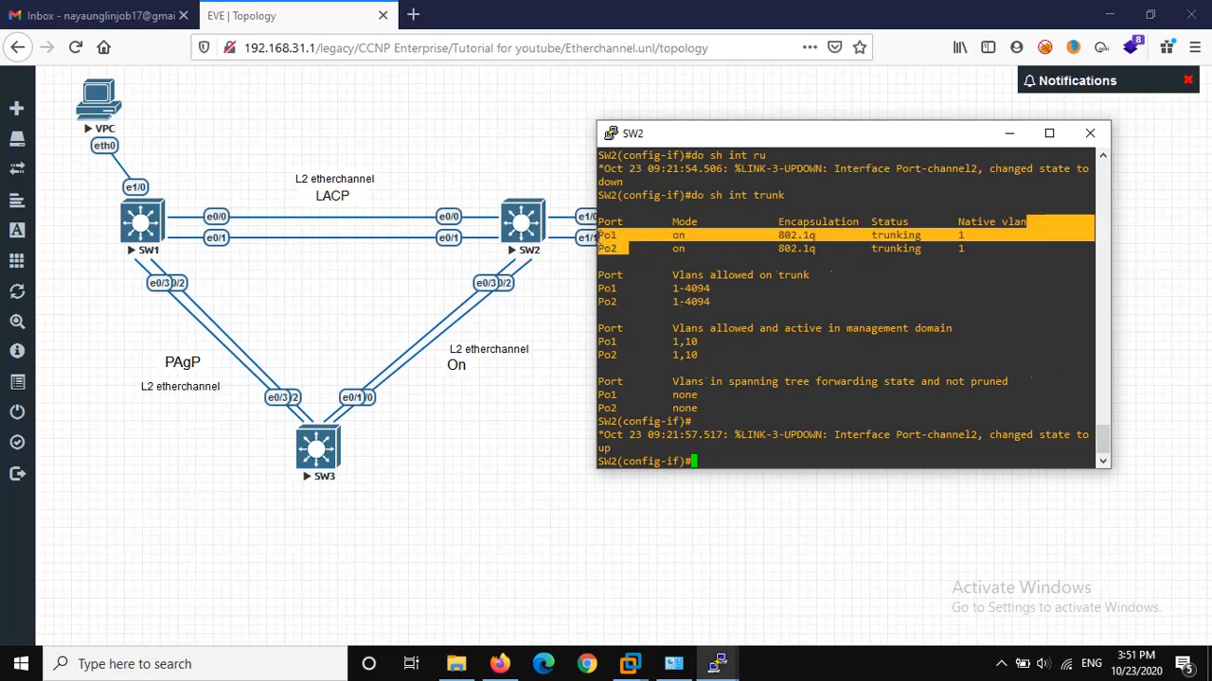
{"action": "left_click", "coordinate": [646, 251]}
{"action": "left_click_drag", "start_coordinate": [622, 201], "coordinate": [598, 182]}
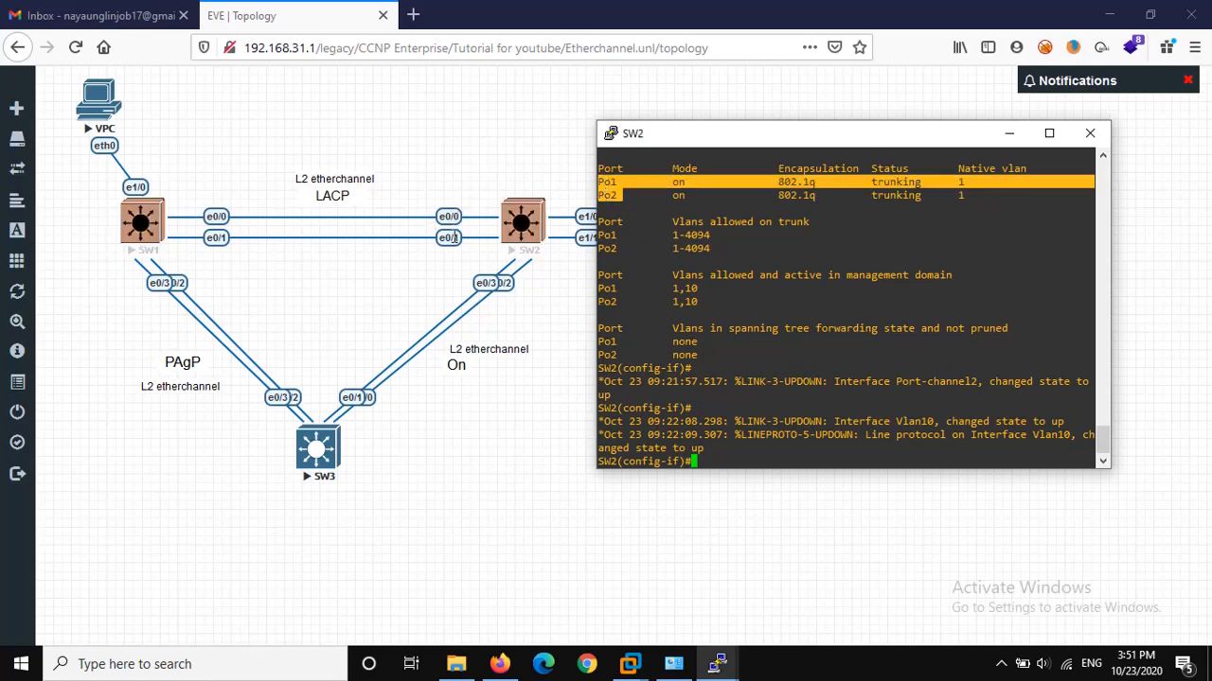
{"action": "left_click", "coordinate": [613, 208]}
{"action": "left_click_drag", "start_coordinate": [621, 198], "coordinate": [595, 193]}
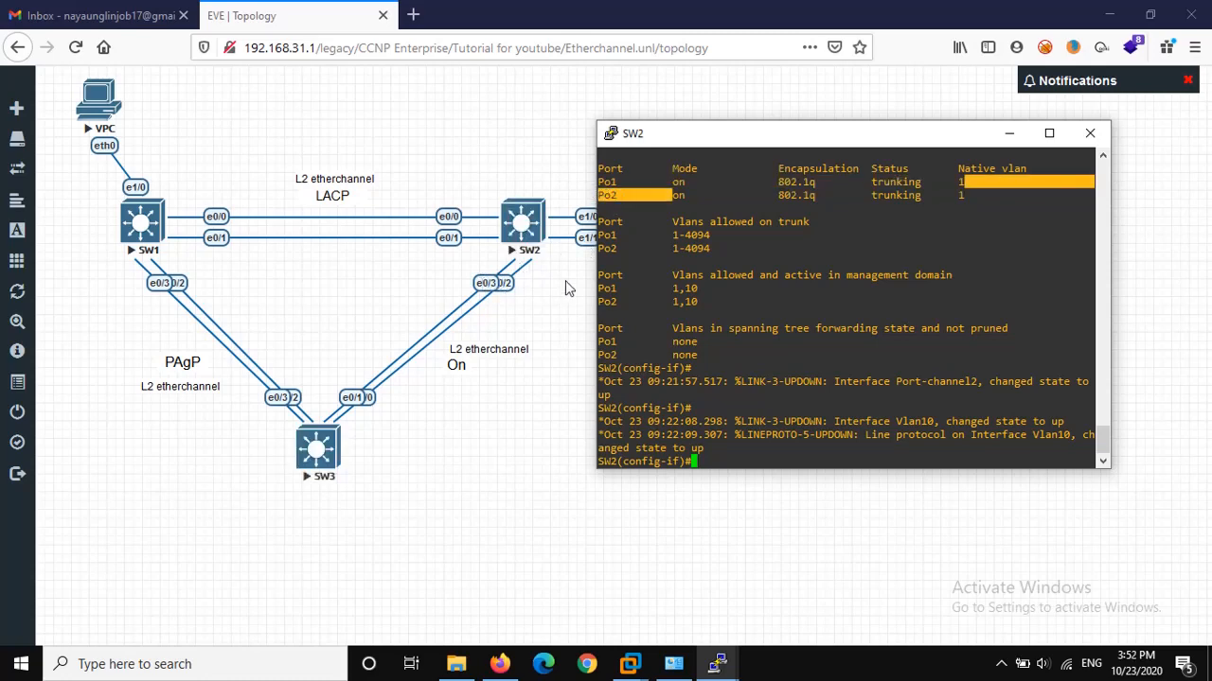
{"action": "left_click", "coordinate": [708, 235]}
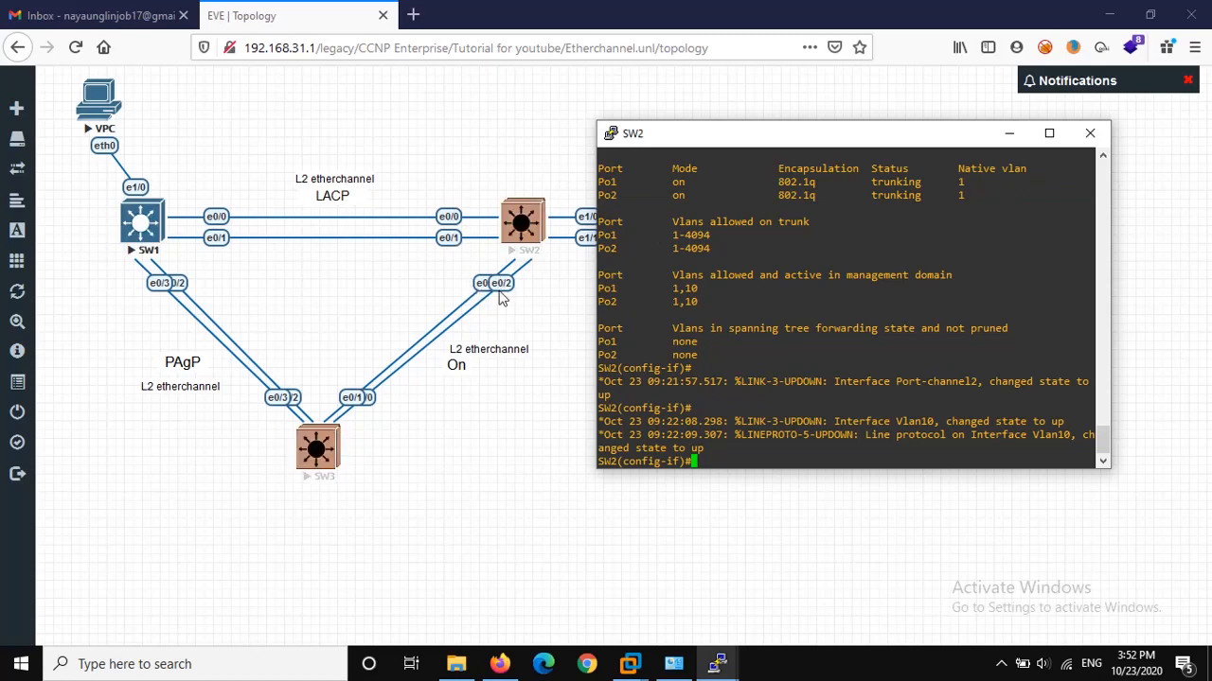
Save SW2's configuration with do wr and minimize its console window
{"action": "type", "text": "do wr"}
{"action": "key", "text": "Return"}
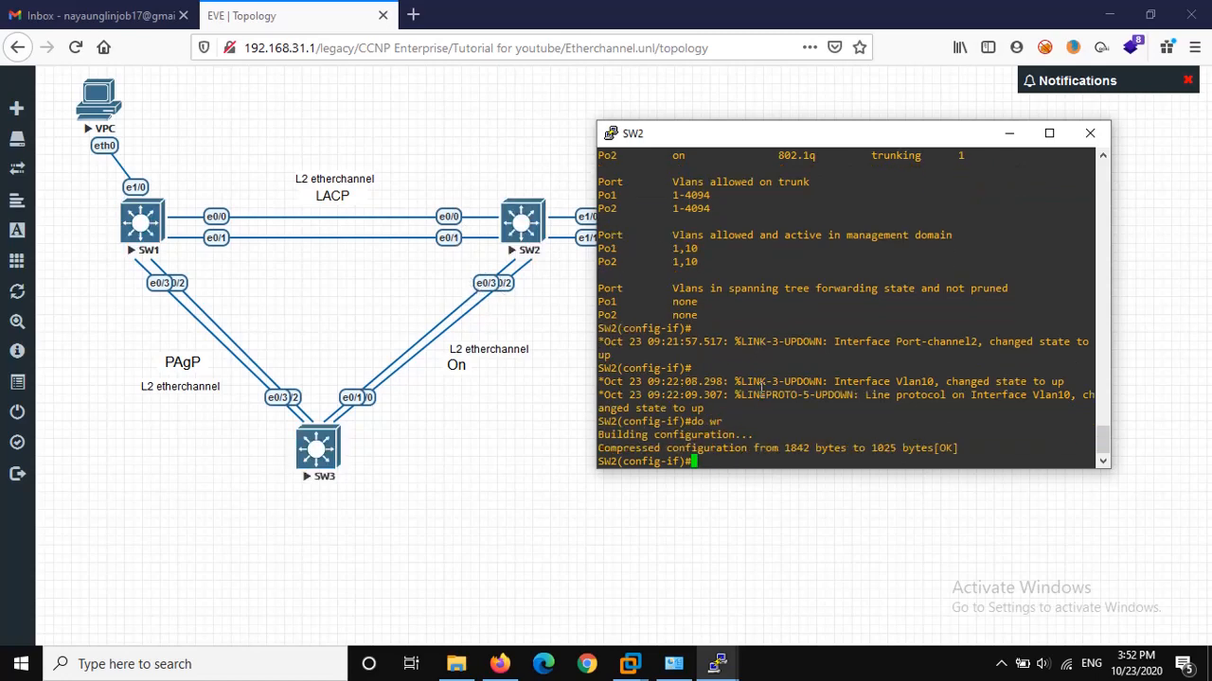
{"action": "left_click", "coordinate": [1009, 133]}
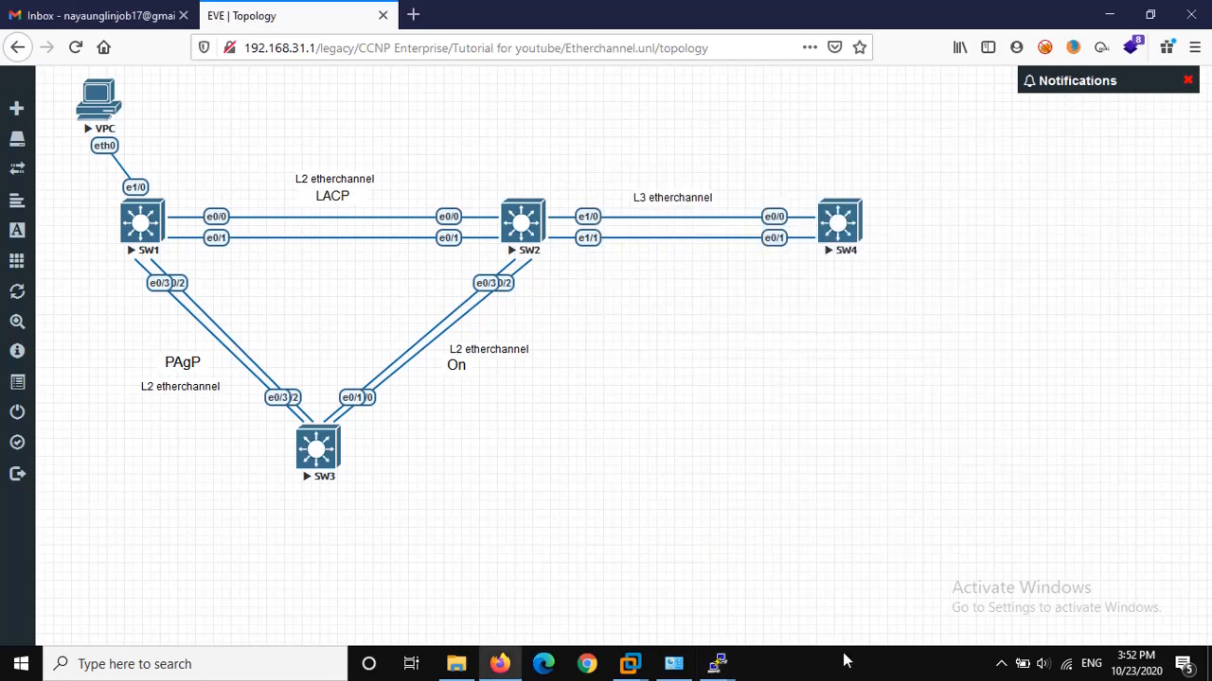
Bring up the SW3 console window and close its session
{"action": "mouse_move", "coordinate": [717, 663]}
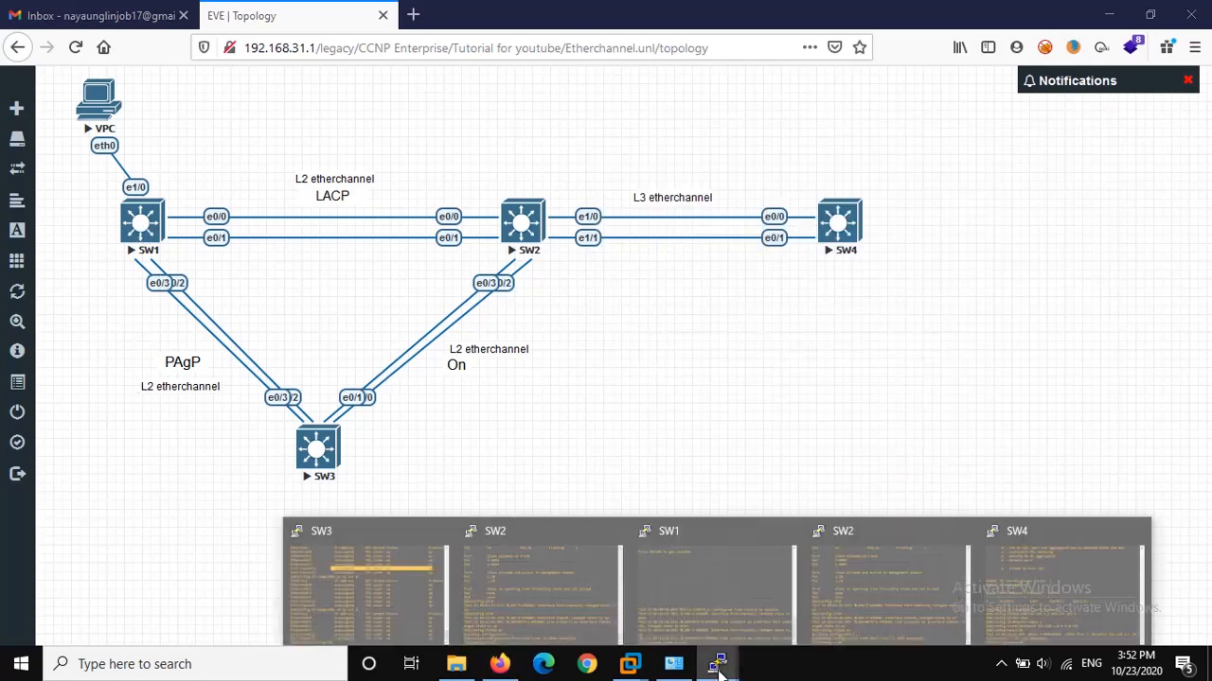
{"action": "left_click", "coordinate": [382, 583]}
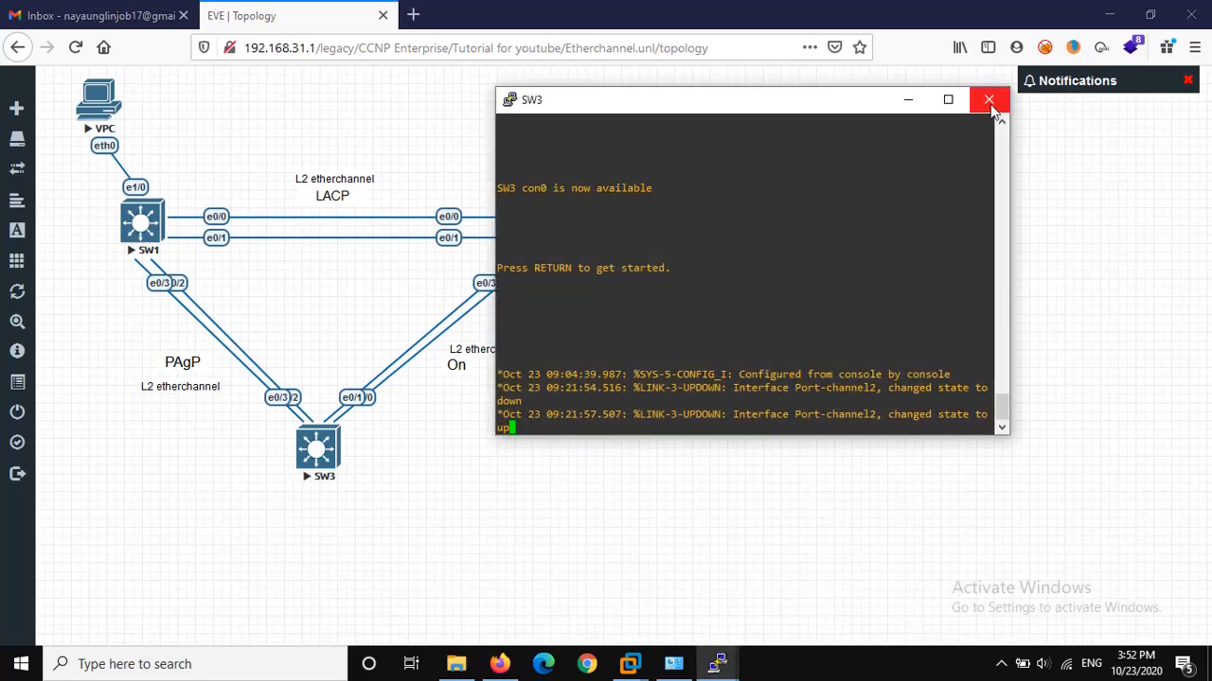
{"action": "left_click", "coordinate": [990, 99]}
{"action": "left_click", "coordinate": [634, 396]}
Switch to the SW1 console and enter global configuration mode with en and conf t
{"action": "mouse_move", "coordinate": [717, 664]}
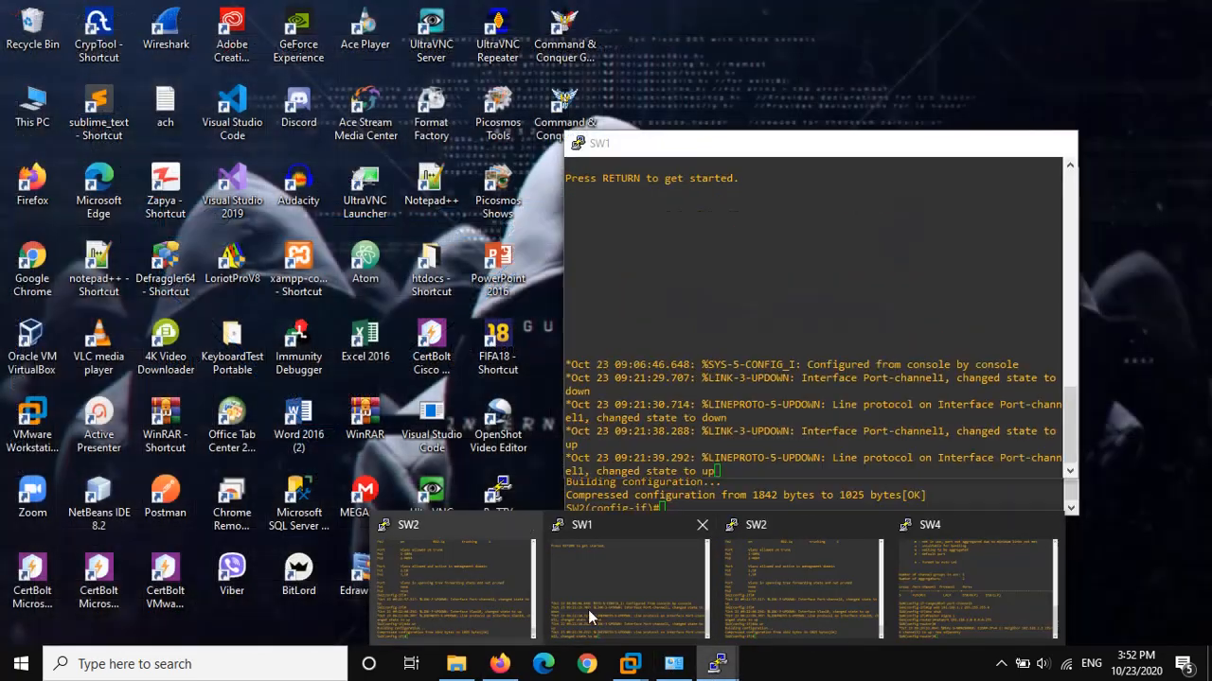
{"action": "left_click", "coordinate": [588, 610]}
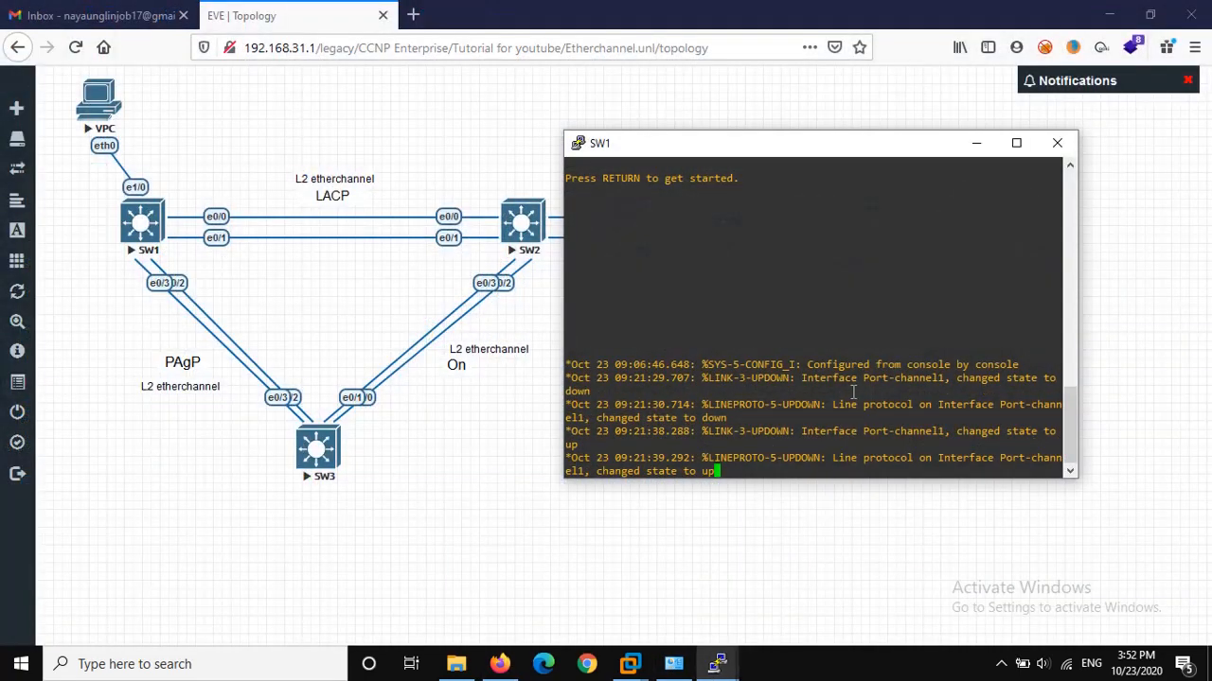
{"action": "key", "text": "Return"}
{"action": "key", "text": "Return"}
{"action": "key", "text": "Return"}
{"action": "key", "text": "Return"}
{"action": "key", "text": "Return"}
{"action": "key", "text": "Return"}
{"action": "key", "text": "Return"}
{"action": "key", "text": "Return"}
{"action": "type", "text": "en"}
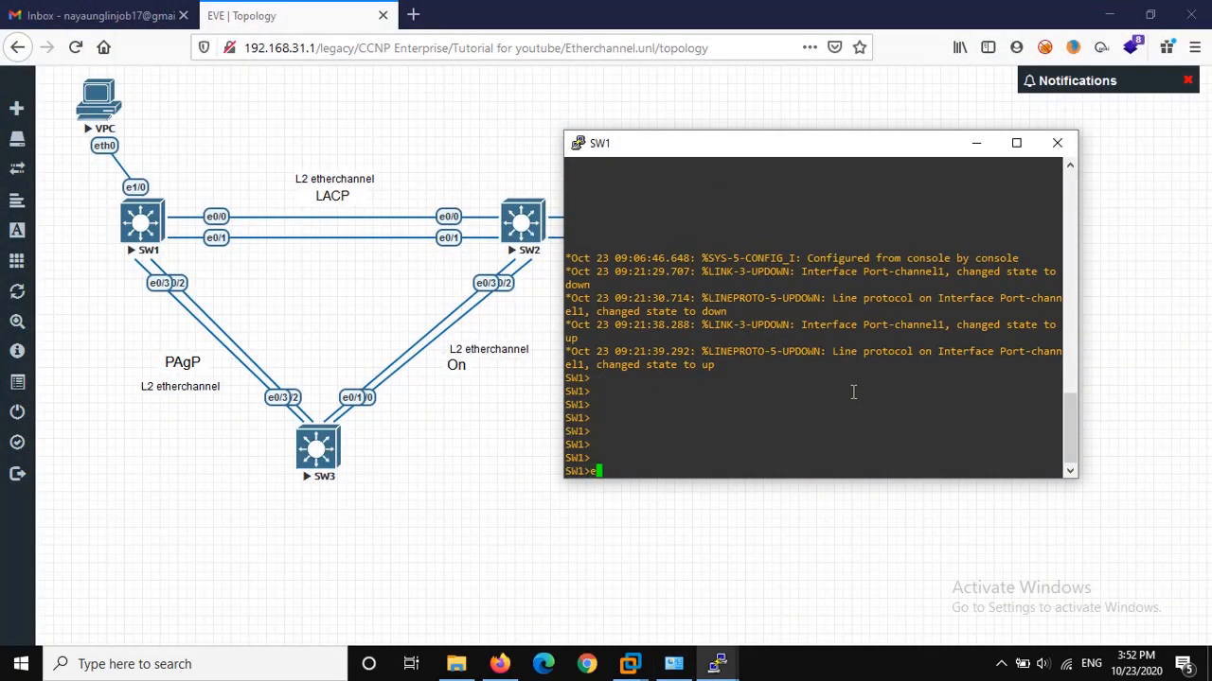
{"action": "key", "text": "Return"}
{"action": "type", "text": "conf t"}
{"action": "key", "text": "Return"}
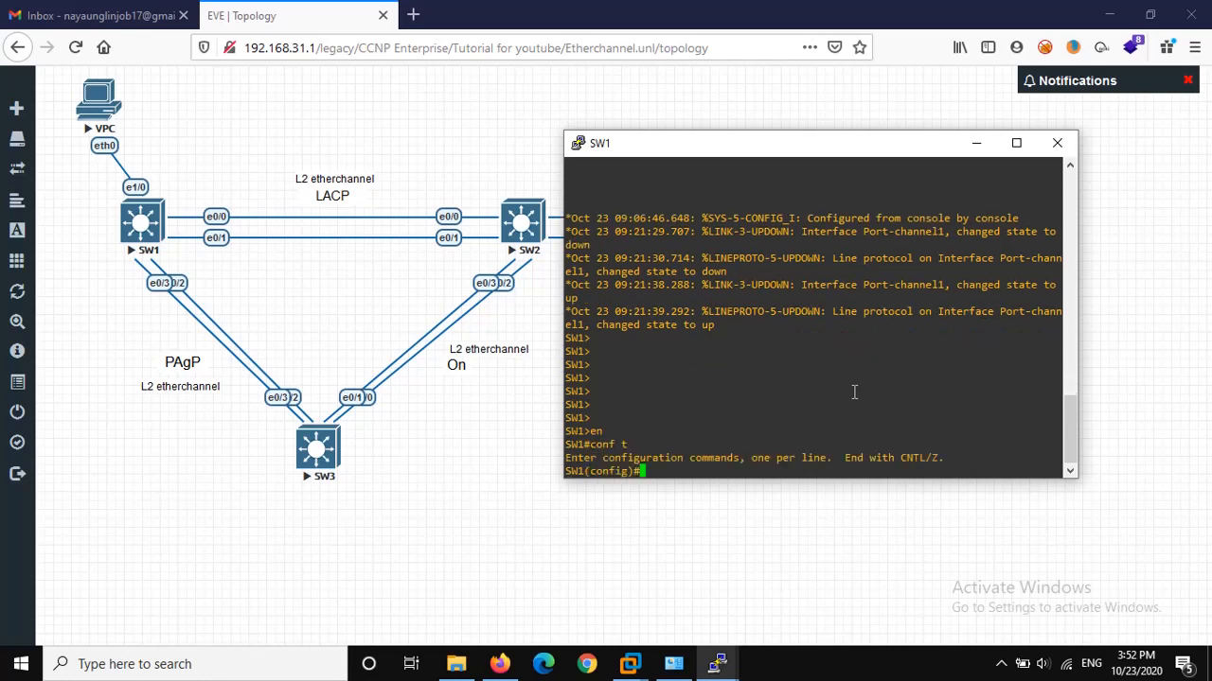
Display SW1's interface brief with do sh ip int b and its EtherChannel summary with do sh ethercha summary
{"action": "type", "text": "do sh ip int b"}
{"action": "key", "text": "Return"}
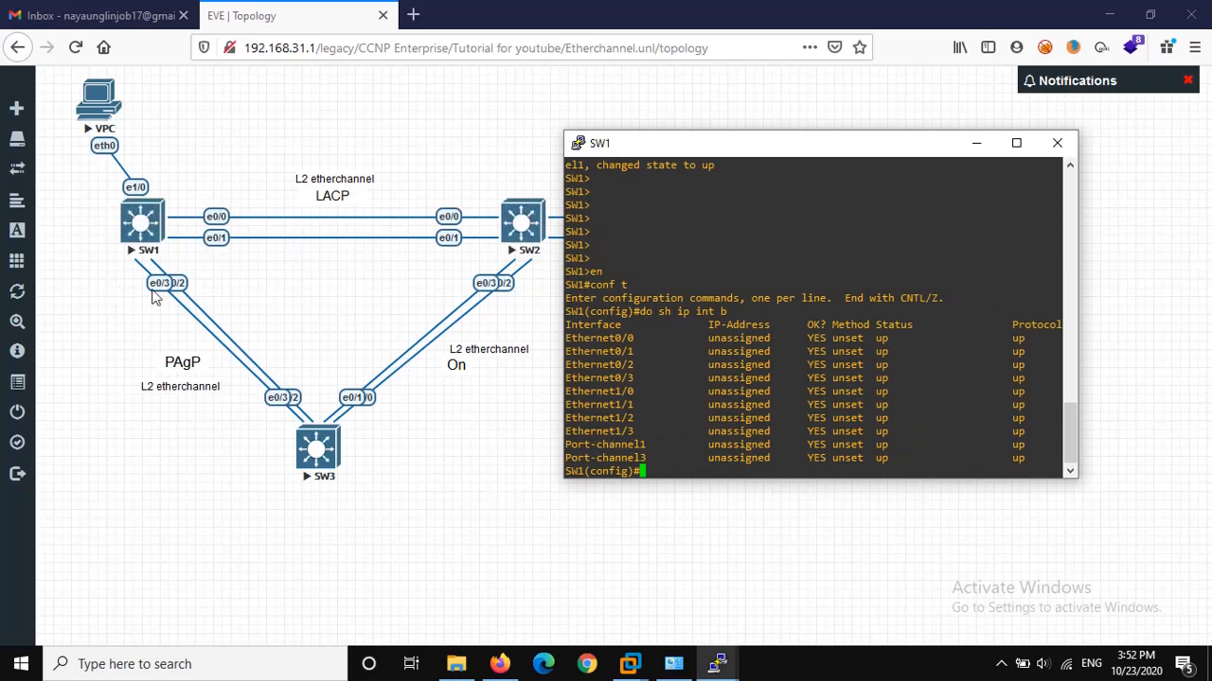
{"action": "type", "text": "do sh ethercha"}
{"action": "type", "text": "nnel sum"}
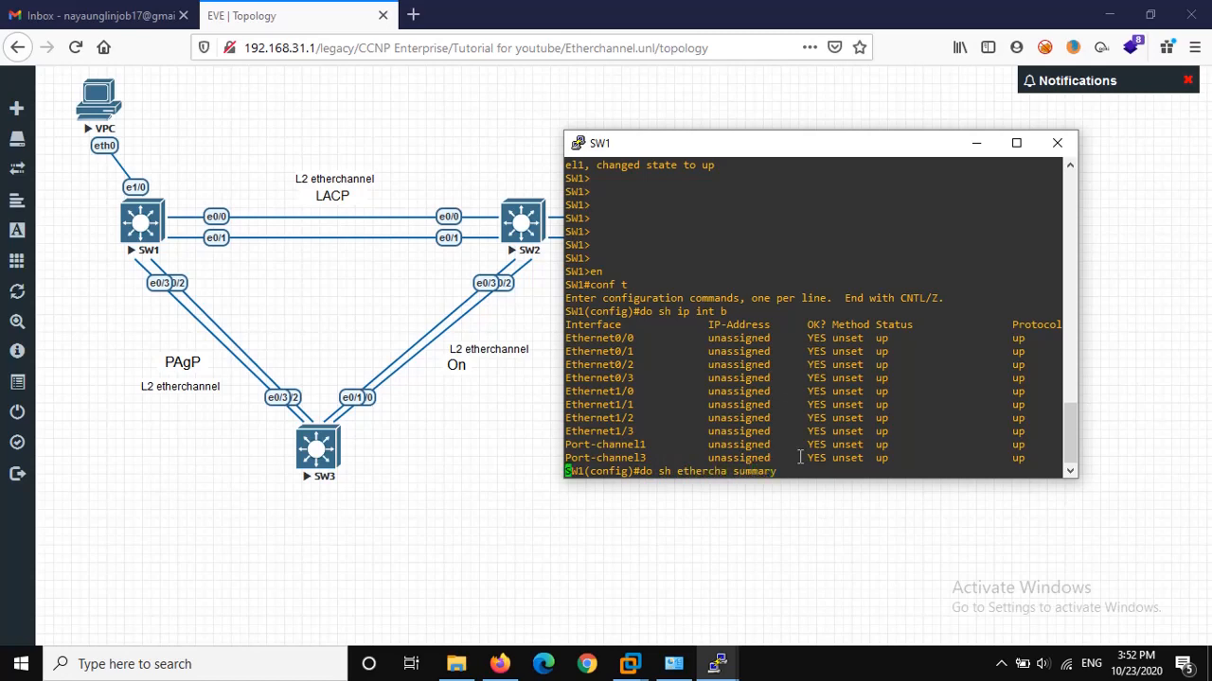
{"action": "key", "text": "Return"}
{"action": "key", "text": "space"}
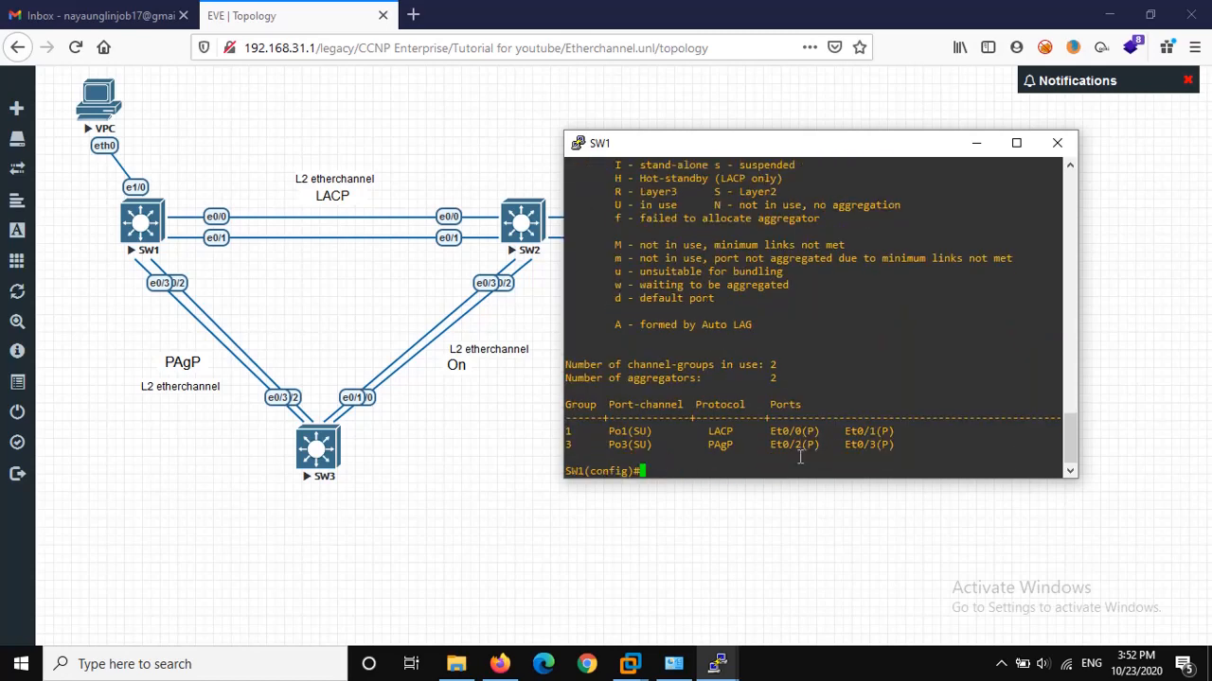
Configure port-channel 1 on SW1 as a trunk with dot1q encapsulation
{"action": "type", "text": "int port-chanel"}
{"action": "key", "text": "BackSpace"}
{"action": "key", "text": "BackSpace"}
{"action": "type", "text": "nel 1"}
{"action": "key", "text": "Return"}
{"action": "type", "text": "sw trurnk "}
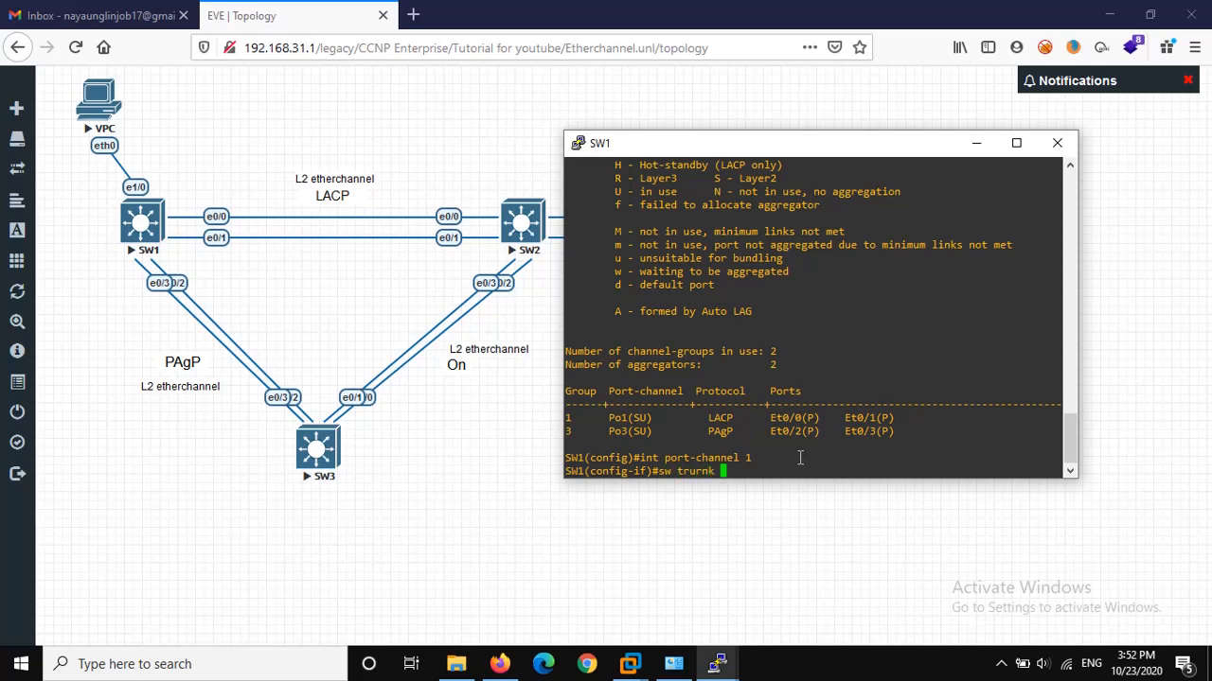
{"action": "type", "text": "enap"}
{"action": "type", "text": "cap"}
{"action": "key", "text": "BackSpace"}
{"action": "key", "text": "BackSpace"}
{"action": "key", "text": "BackSpace"}
{"action": "key", "text": "BackSpace"}
{"action": "key", "text": "BackSpace"}
{"action": "key", "text": "BackSpace"}
{"action": "key", "text": "BackSpace"}
{"action": "key", "text": "BackSpace"}
{"action": "key", "text": "BackSpace"}
{"action": "key", "text": "BackSpace"}
{"action": "type", "text": "nk encap dot1q"}
{"action": "key", "text": "Return"}
{"action": "type", "text": "sw mode trunk"}
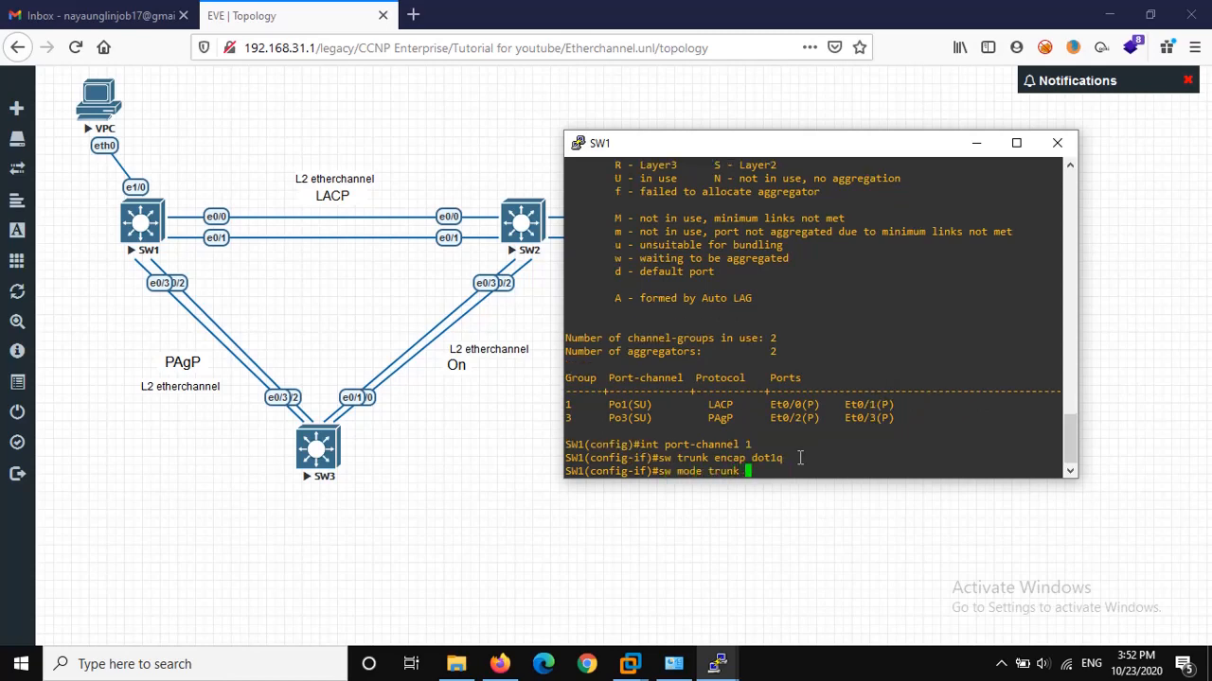
{"action": "key", "text": "Return"}
Configure port-channel 3 on SW1 as a trunk with dot1q encapsulation and save the configuration with do wr
{"action": "type", "text": "int port-"}
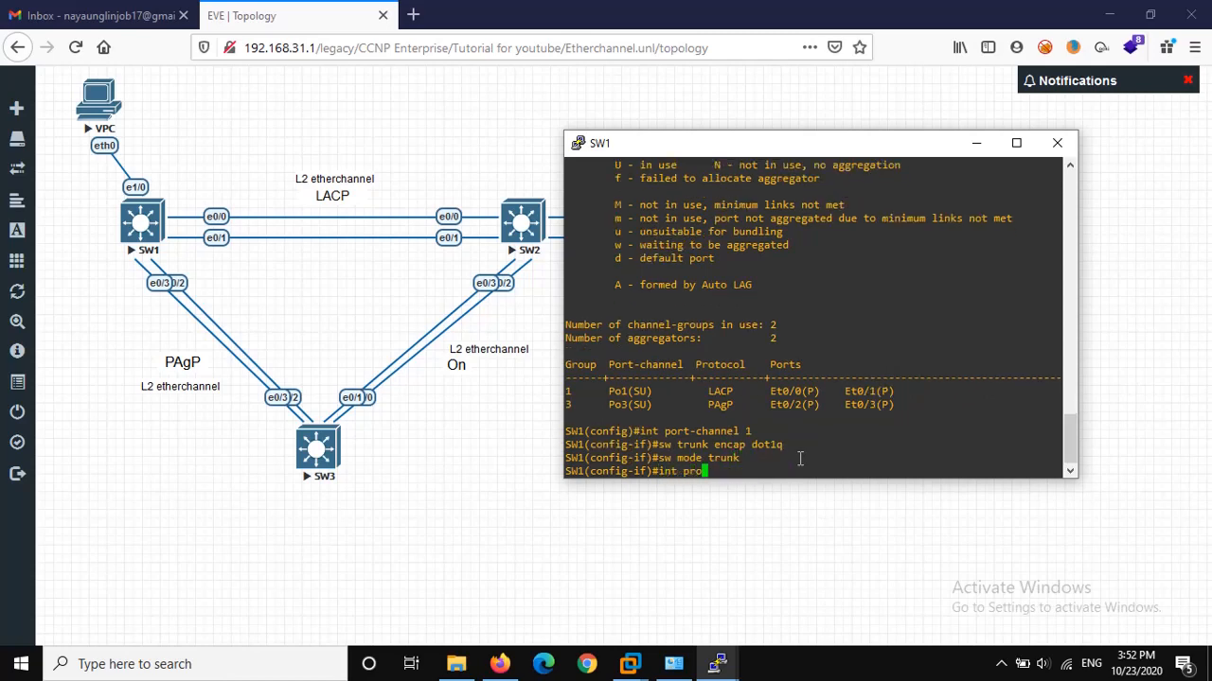
{"action": "type", "text": "channel 3"}
{"action": "key", "text": "Return"}
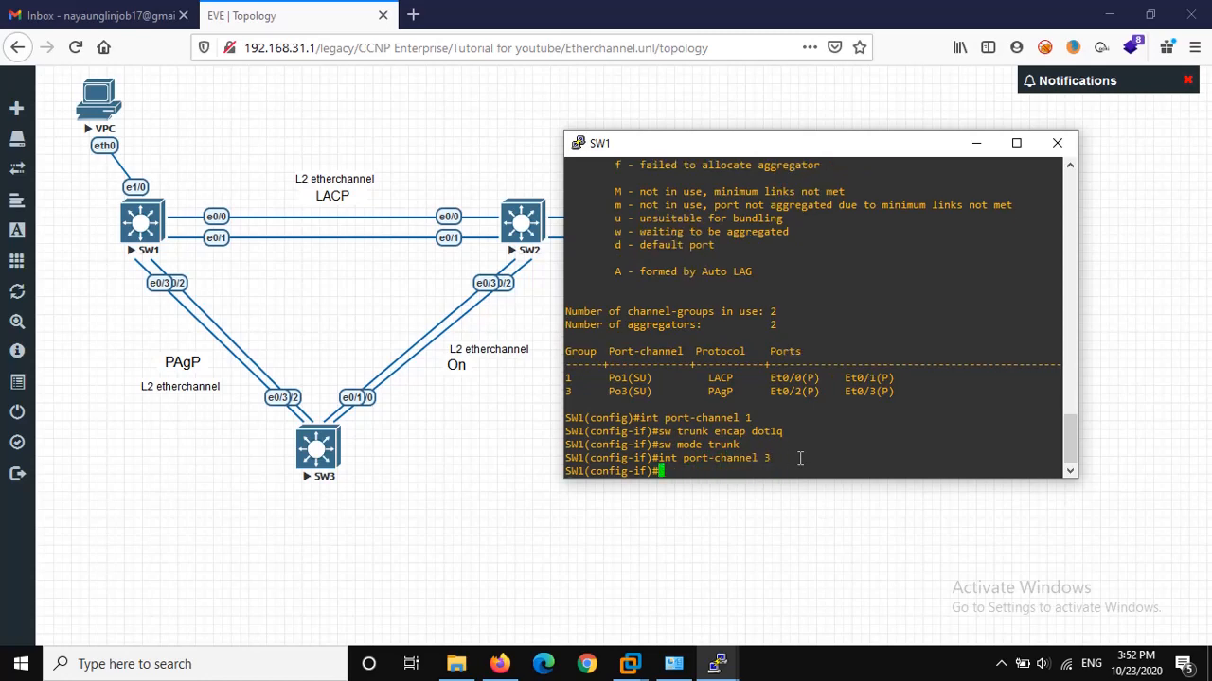
{"action": "type", "text": "sw trunk encap dot1q"}
{"action": "key", "text": "Return"}
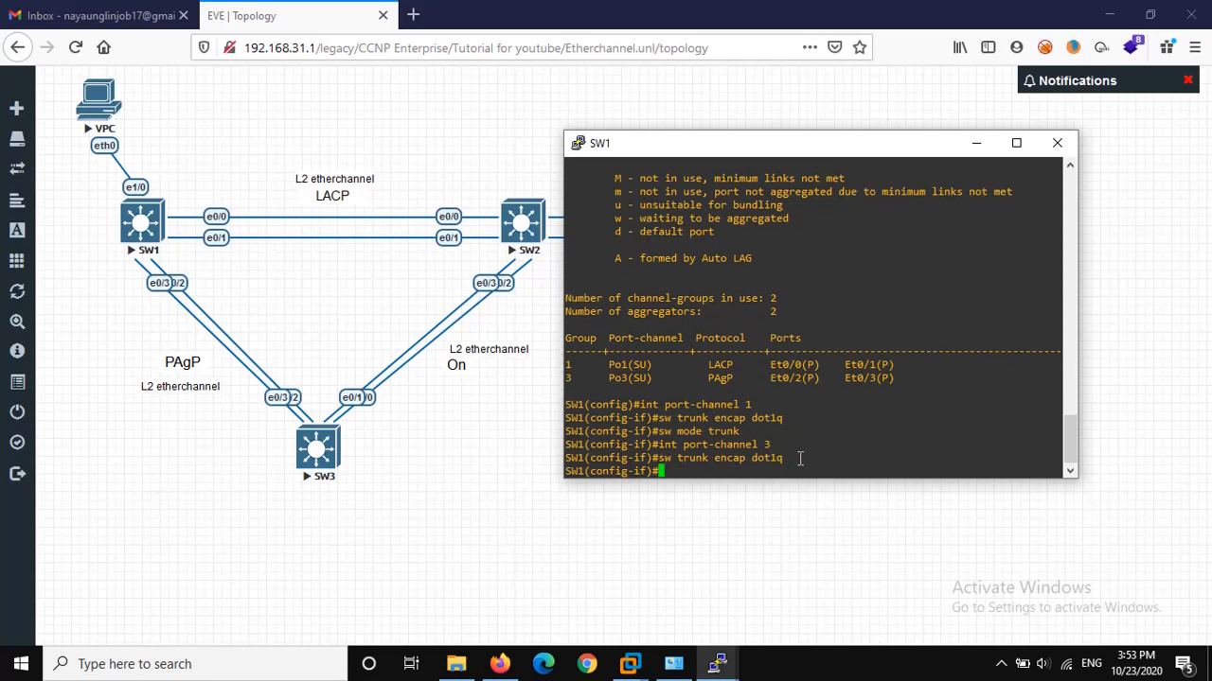
{"action": "key", "text": "Up"}
{"action": "key", "text": "Up"}
{"action": "key", "text": "Return"}
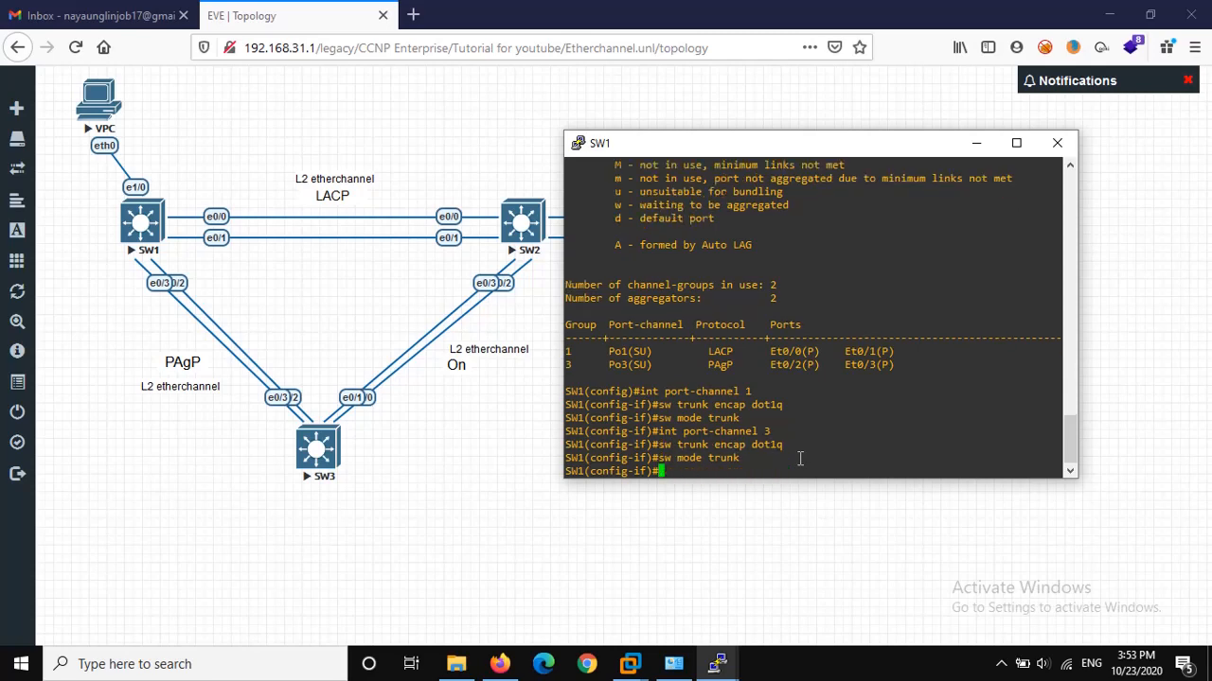
{"action": "type", "text": "do wr"}
{"action": "key", "text": "Return"}
Display SW1's trunk interfaces with do sh int trunk
{"action": "type", "text": "do sh "}
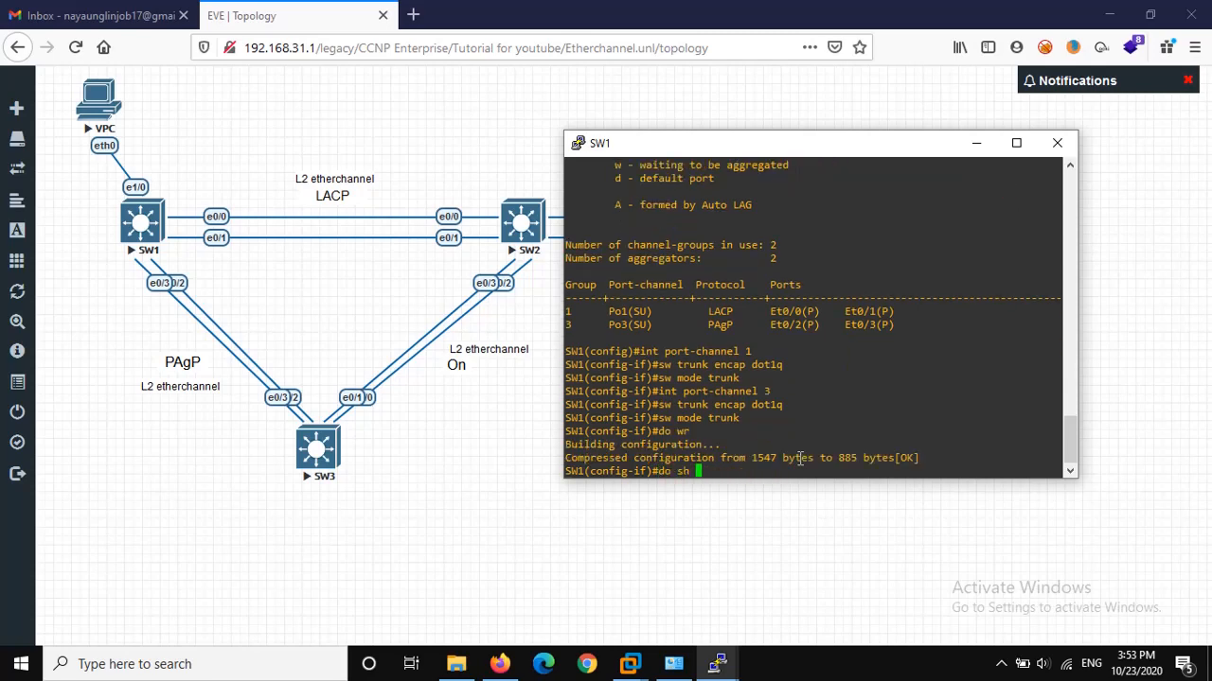
{"action": "type", "text": "int trunk"}
{"action": "key", "text": "Return"}
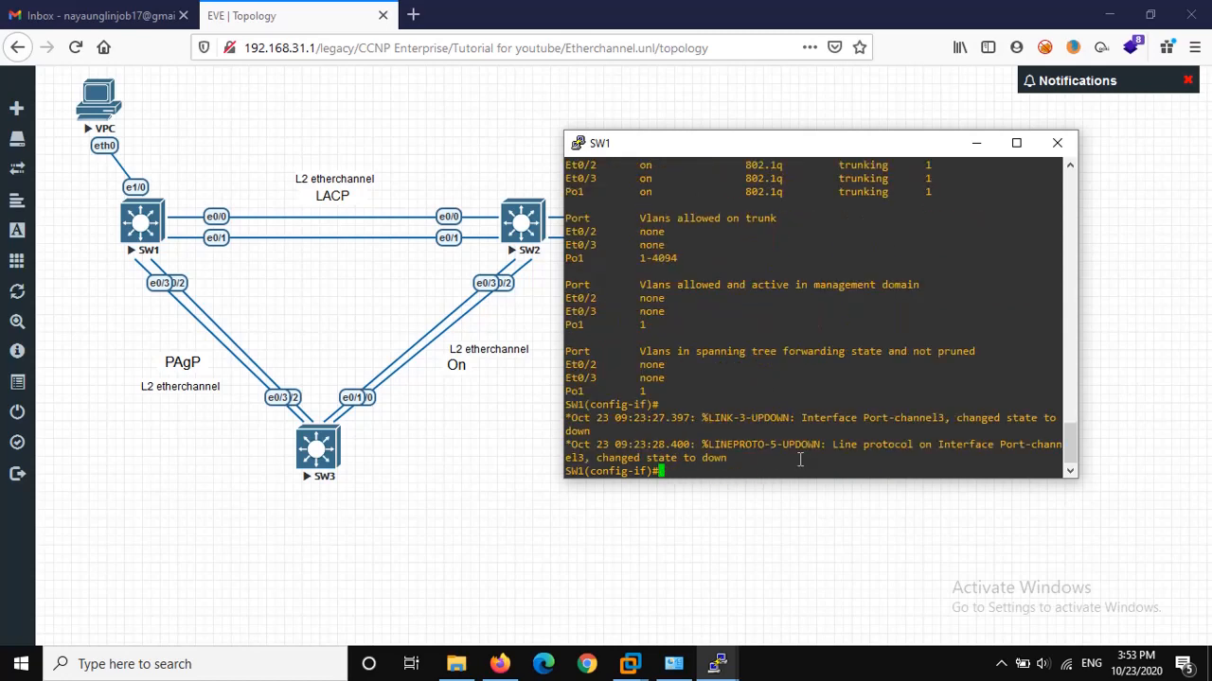
{"action": "scroll", "coordinate": [853, 375], "scroll_direction": "up", "scroll_amount": 4}
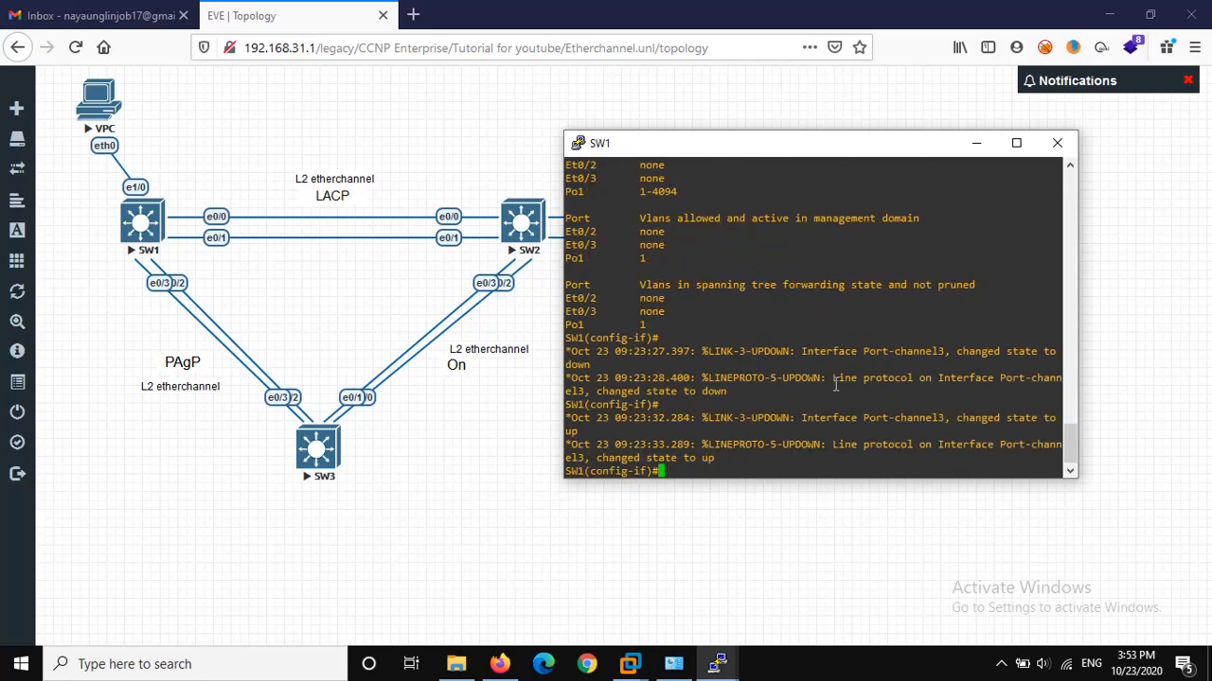
Run do sh int trunk again on SW1 and check the mode, encapsulation and status of Po1 and Po3
{"action": "key", "text": "Return"}
{"action": "key", "text": "Return"}
{"action": "key", "text": "Return"}
{"action": "key", "text": "Return"}
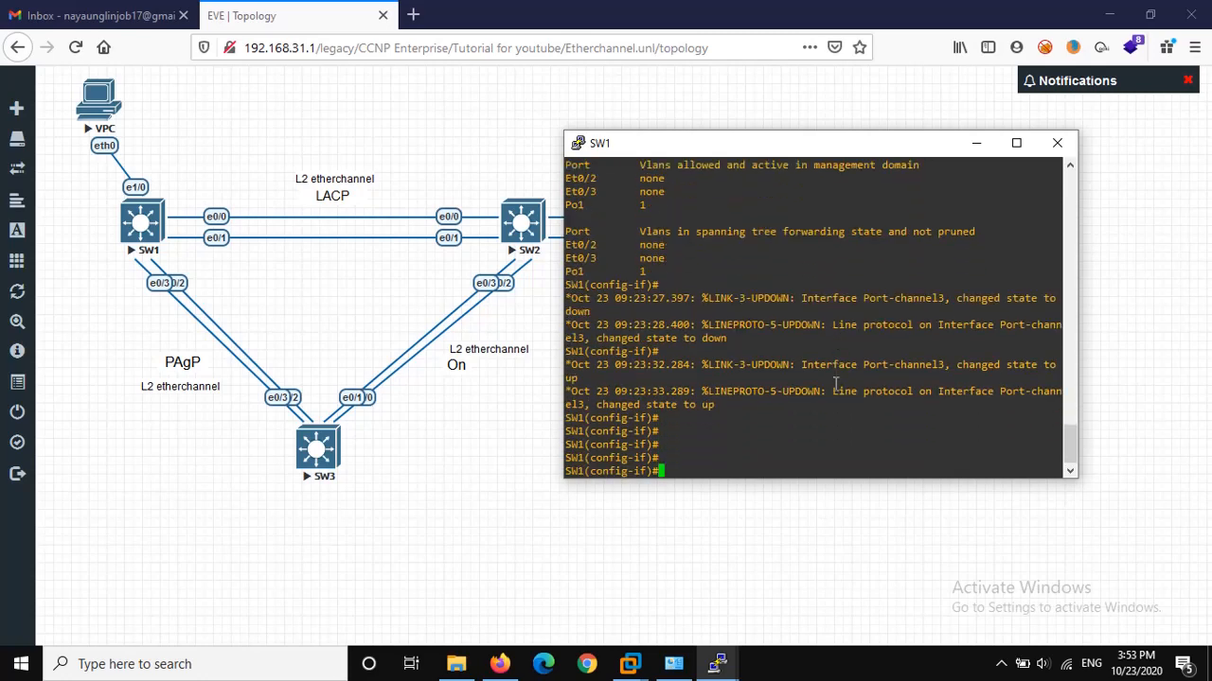
{"action": "type", "text": "do sh int trunk"}
{"action": "key", "text": "Return"}
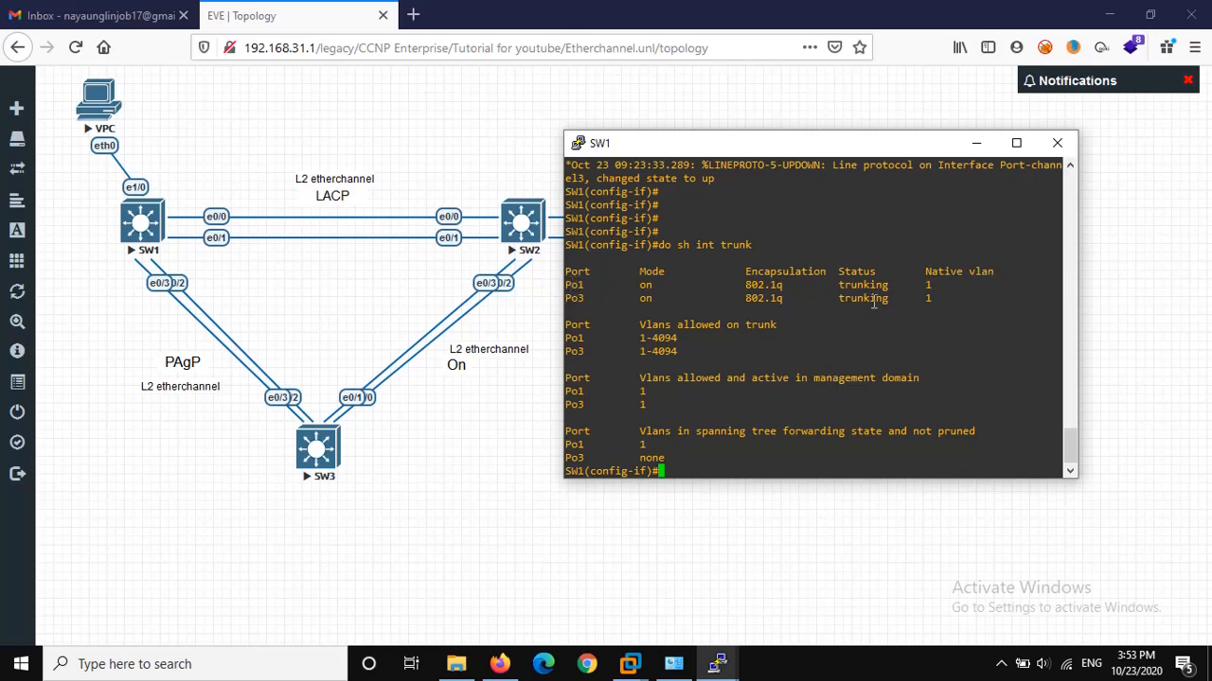
{"action": "left_click_drag", "start_coordinate": [770, 287], "coordinate": [843, 296]}
{"action": "left_click", "coordinate": [636, 284]}
{"action": "mouse_move", "coordinate": [638, 284]}
{"action": "left_mouse_down"}
{"action": "mouse_move", "coordinate": [655, 297]}
{"action": "mouse_move", "coordinate": [636, 284]}
{"action": "left_mouse_up"}
{"action": "left_click", "coordinate": [660, 298]}
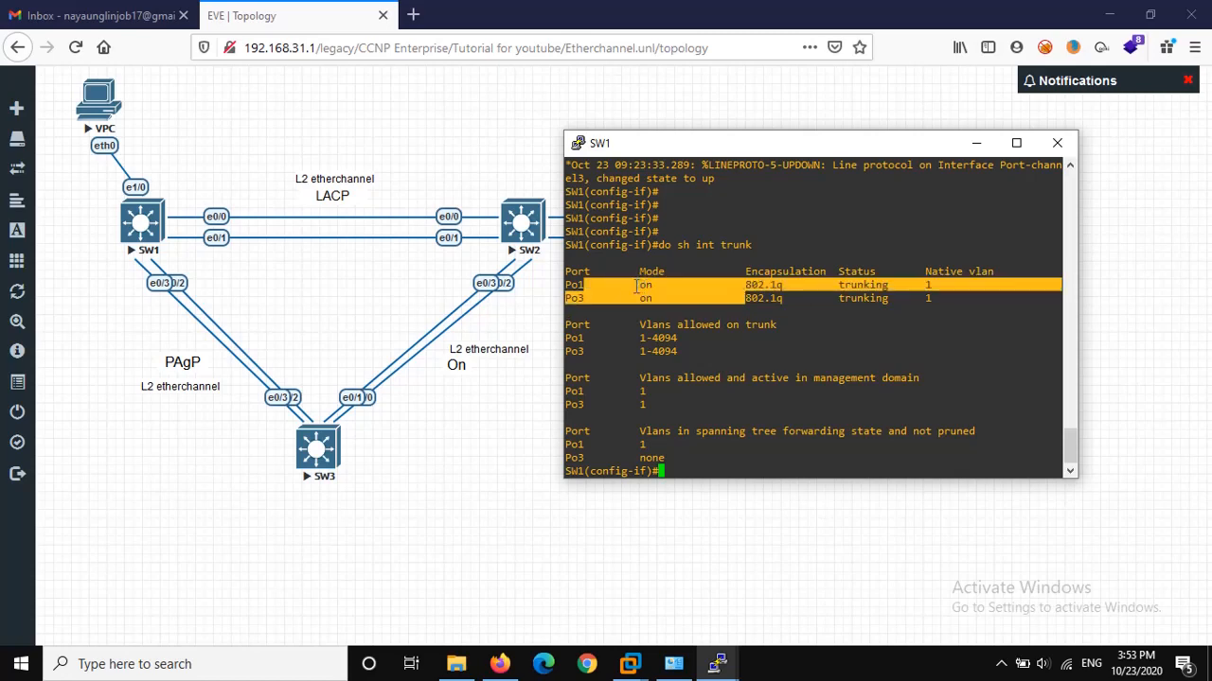
Create VLAN 10 on SW1 and check its entry in the VLAN table with do sh vlan b
{"action": "left_click", "coordinate": [710, 300]}
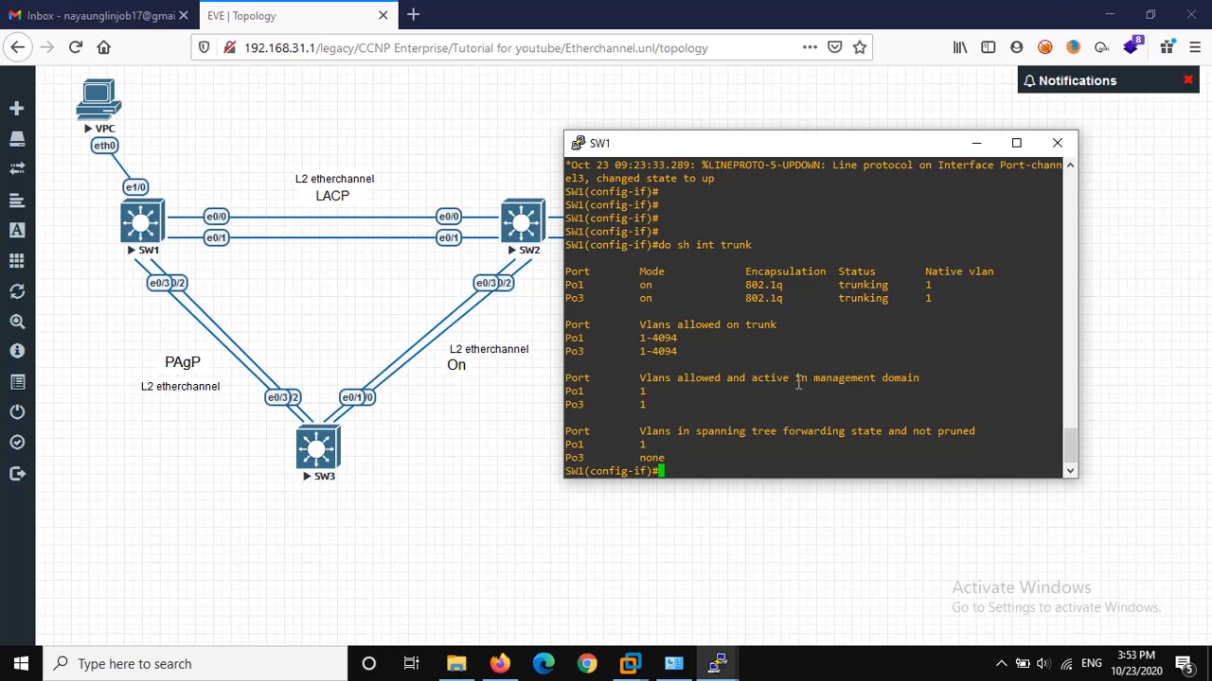
{"action": "type", "text": "vlan 10"}
{"action": "key", "text": "Return"}
{"action": "type", "text": "exit"}
{"action": "key", "text": "Return"}
{"action": "type", "text": "do s"}
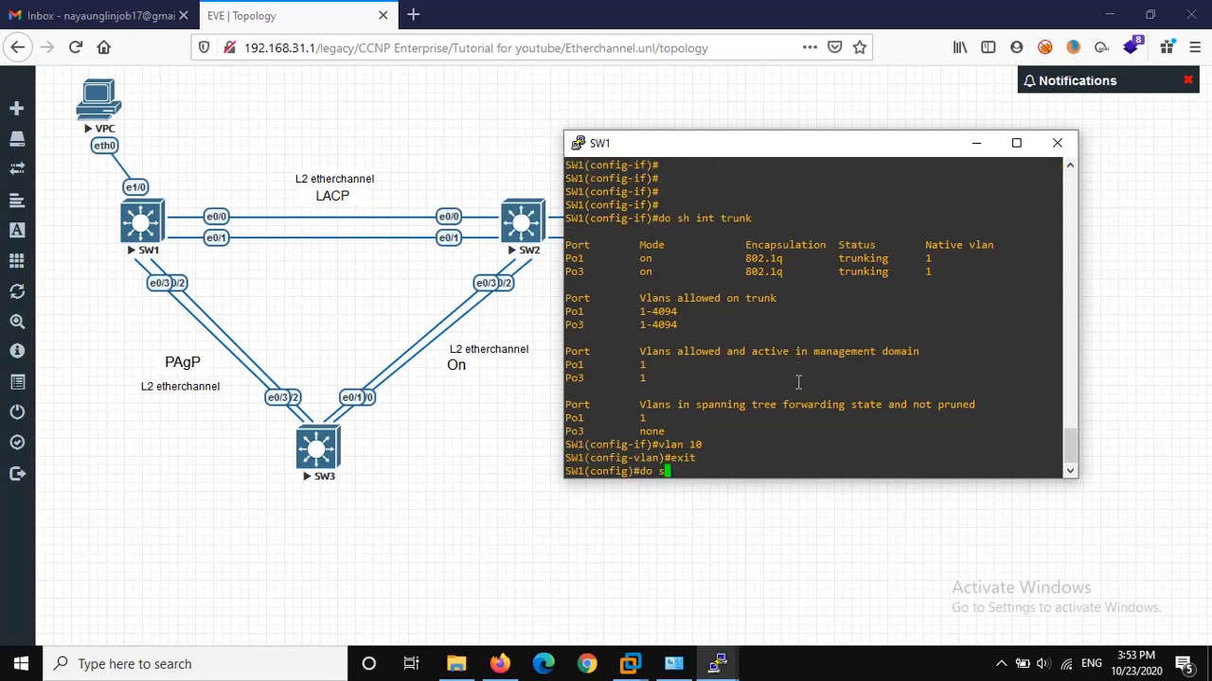
{"action": "type", "text": "h vlan b"}
{"action": "key", "text": "Return"}
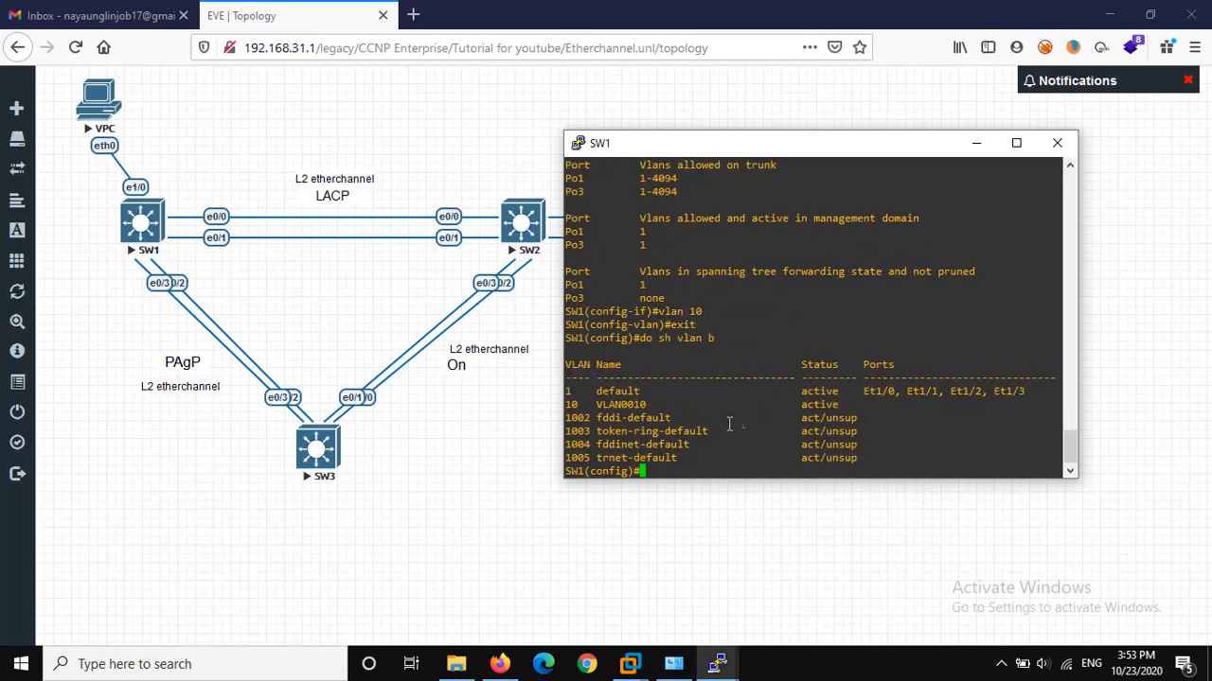
{"action": "triple_click", "coordinate": [615, 405]}
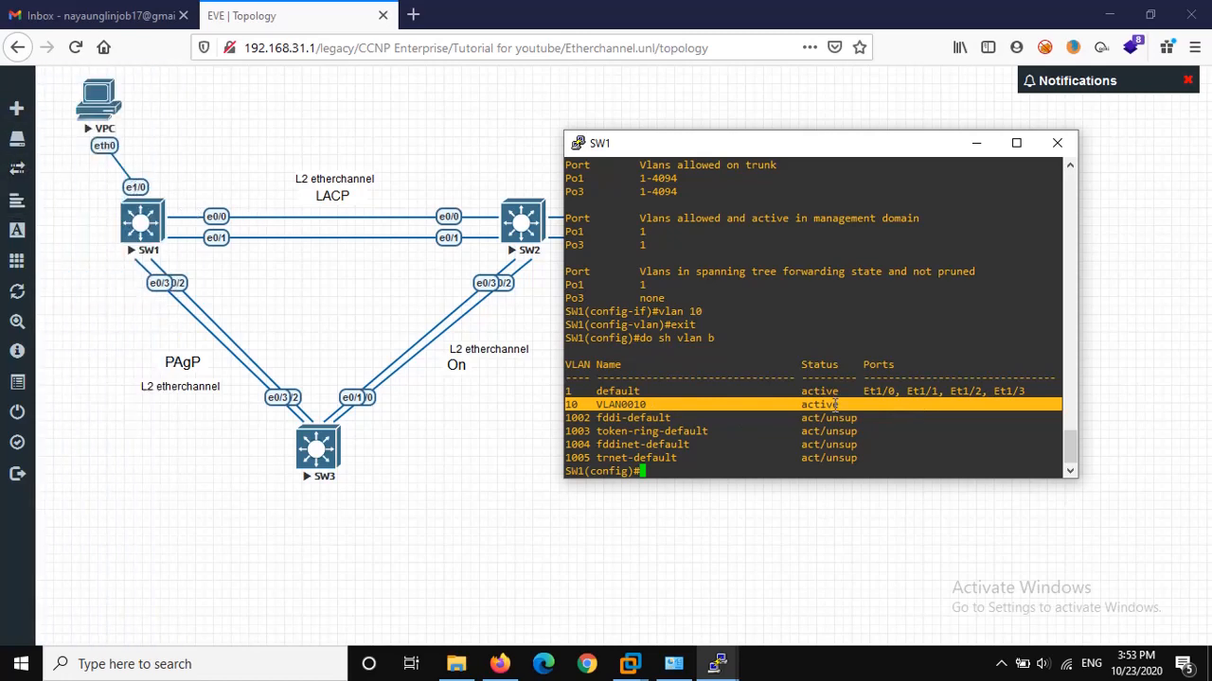
Configure SW1's e1/0 as an access port in VLAN 10 and save the configuration with do wr
{"action": "type", "text": "int e1/0"}
{"action": "key", "text": "Return"}
{"action": "type", "text": "sw mode acc"}
{"action": "key", "text": "Return"}
{"action": "type", "text": "sw"}
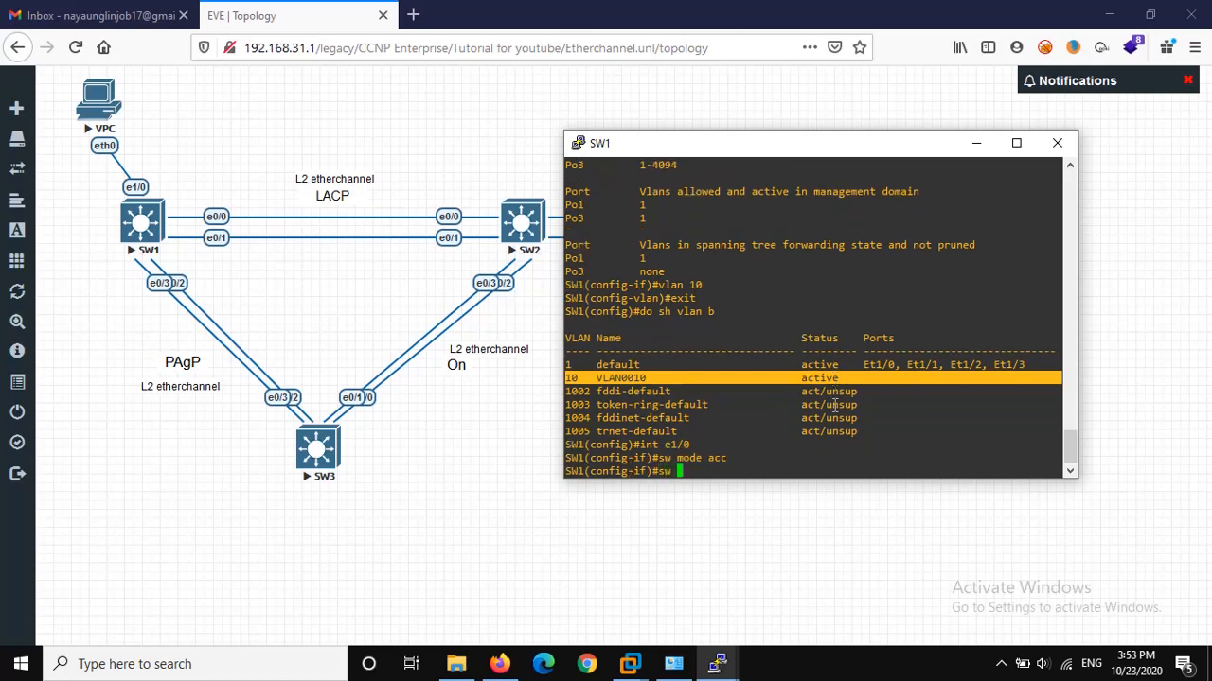
{"action": "type", "text": " acc vlan 10"}
{"action": "key", "text": "Return"}
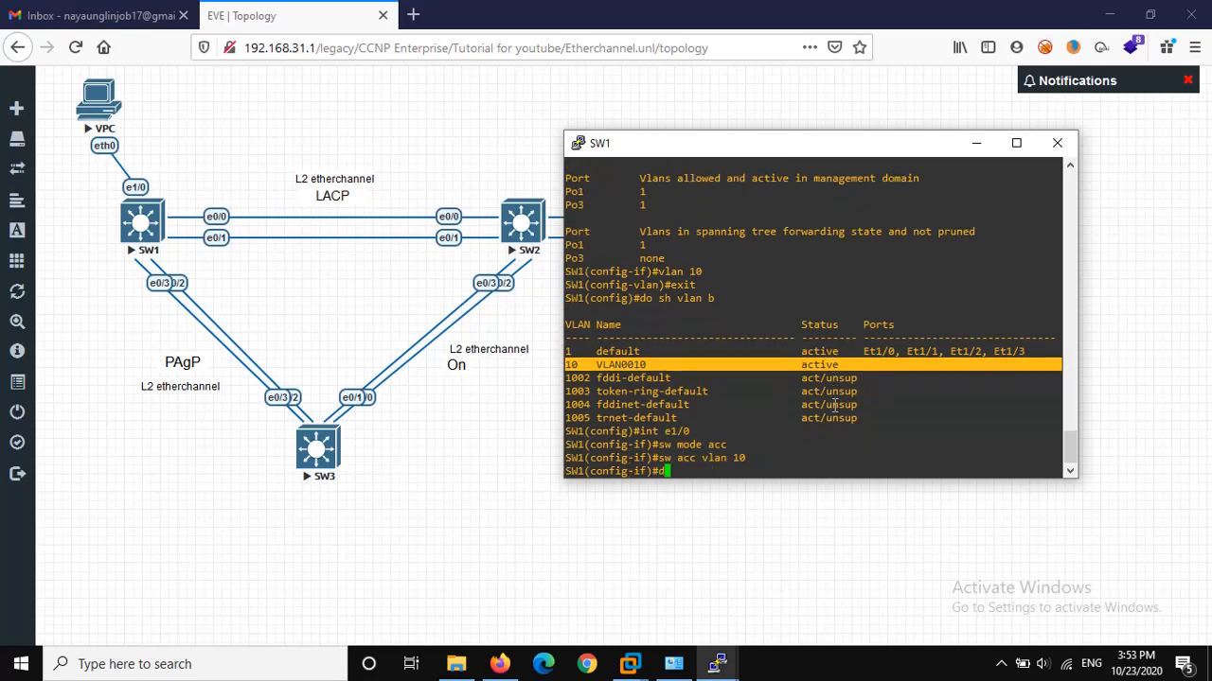
{"action": "type", "text": "do wr"}
{"action": "key", "text": "Return"}
Check VLAN 10's port assignment on SW1 with do sh vlan b and save the configuration again with do wr
{"action": "type", "text": "do sh vlan b"}
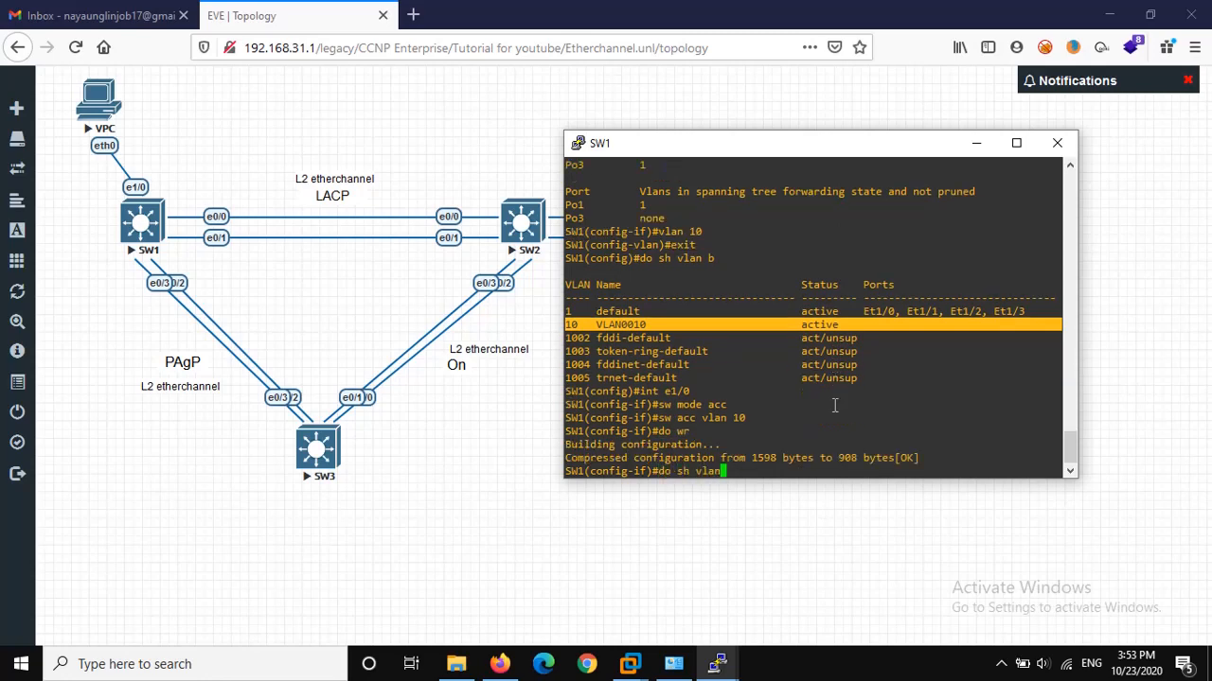
{"action": "key", "text": "Return"}
{"action": "left_click_drag", "start_coordinate": [1062, 404], "coordinate": [983, 391]}
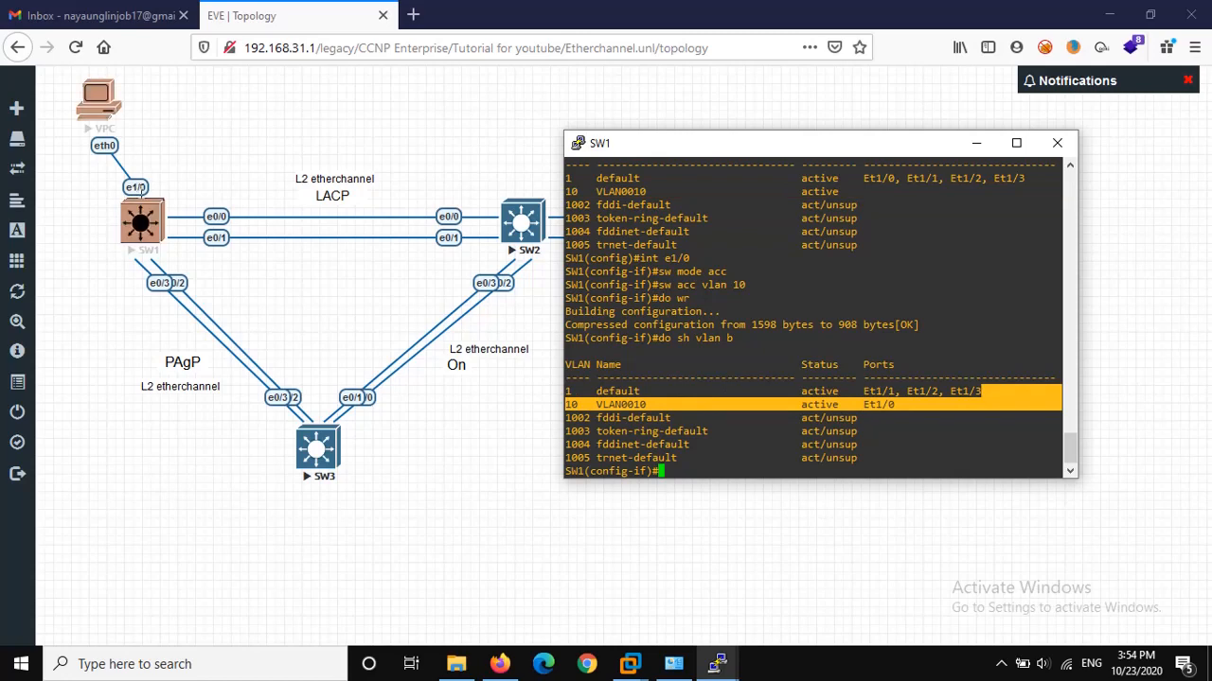
{"action": "left_click", "coordinate": [644, 405]}
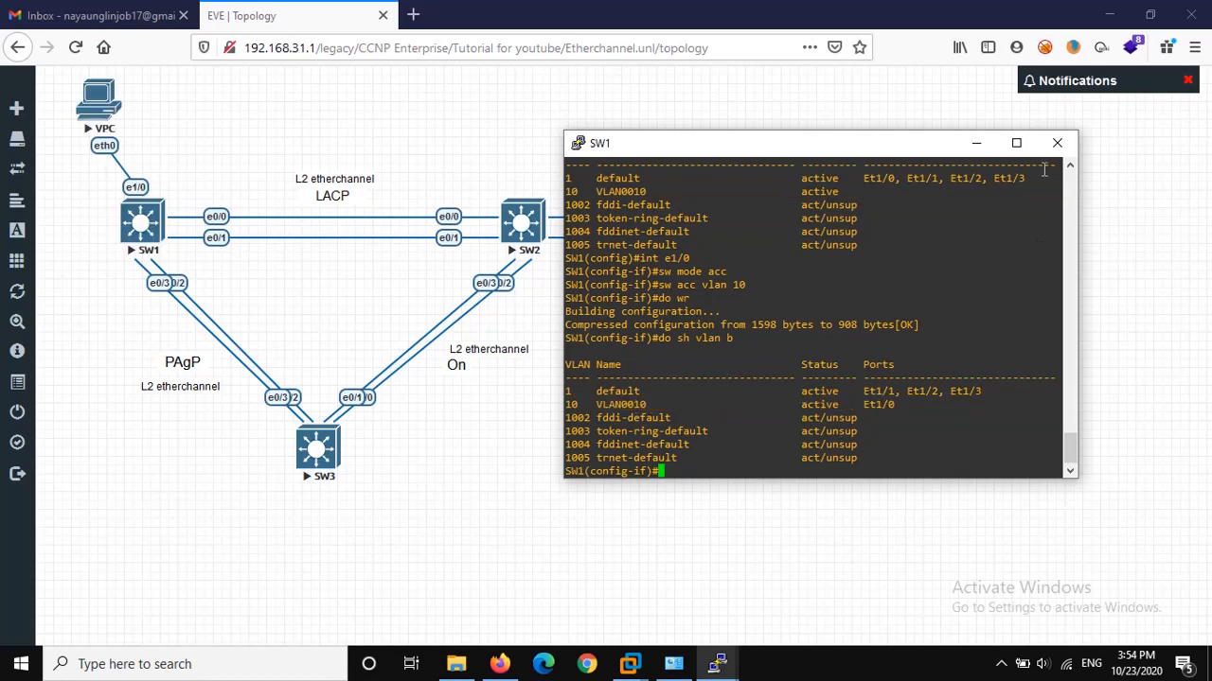
{"action": "type", "text": "do wr"}
{"action": "key", "text": "Return"}
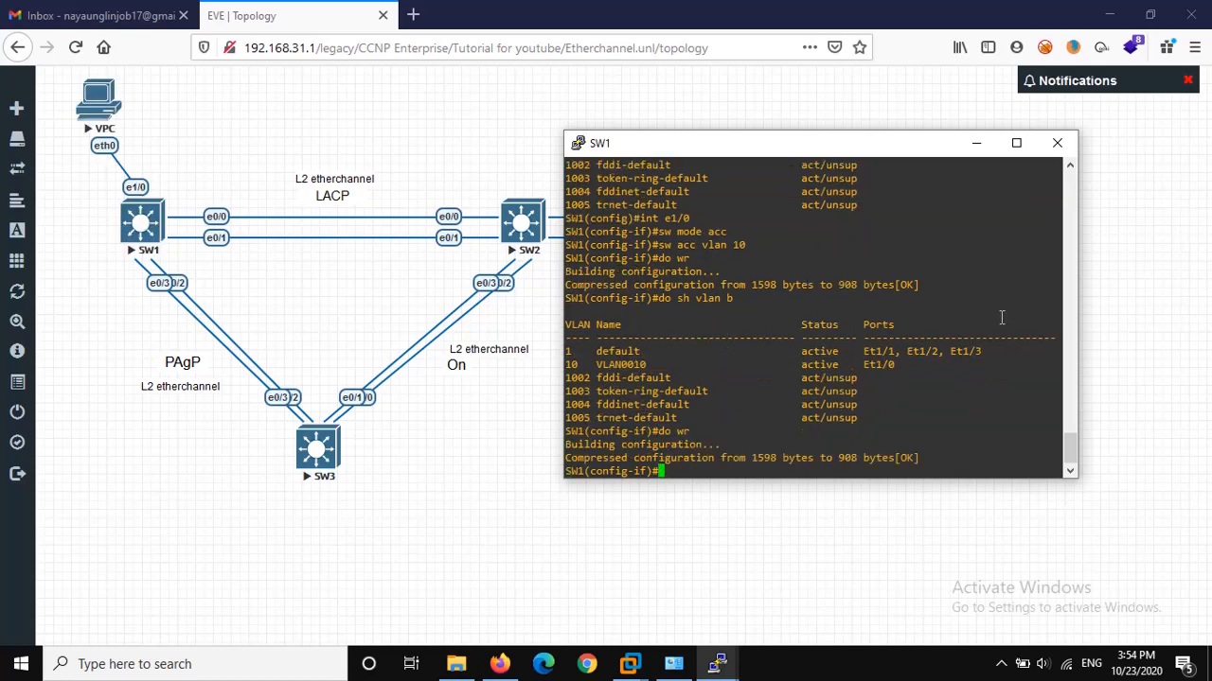
Close the SW1 console session and one of the two open SW2 console sessions
{"action": "left_click", "coordinate": [1056, 143]}
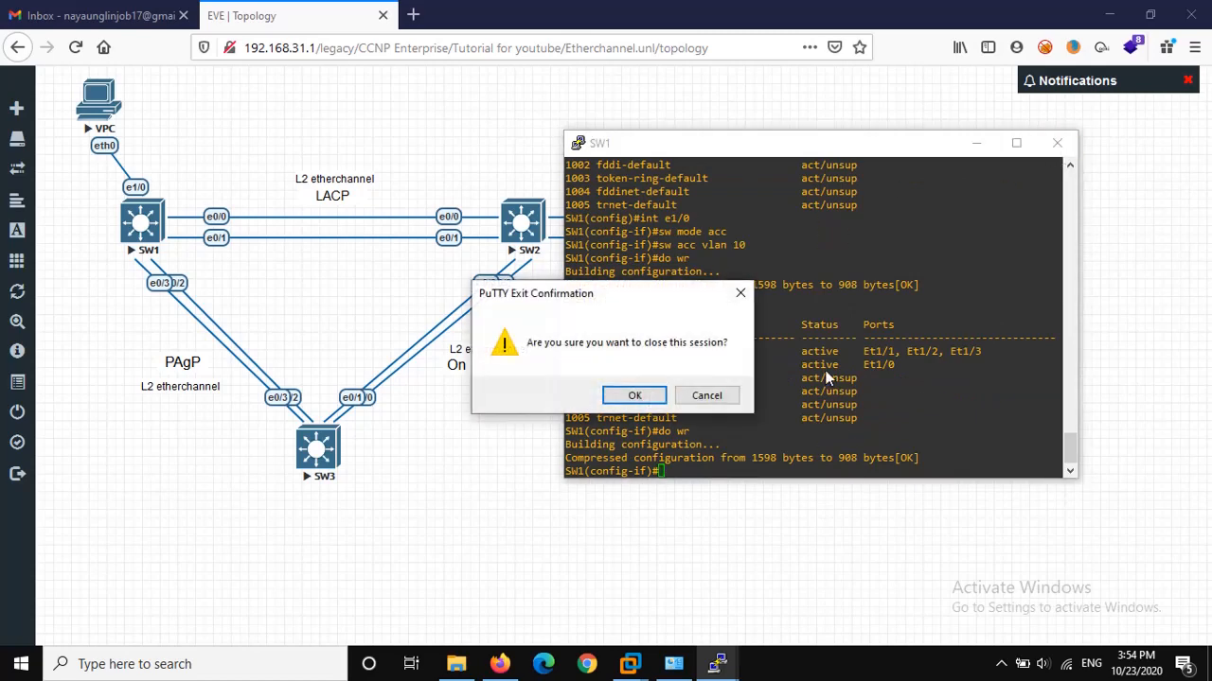
{"action": "left_click", "coordinate": [661, 398]}
{"action": "mouse_move", "coordinate": [715, 665]}
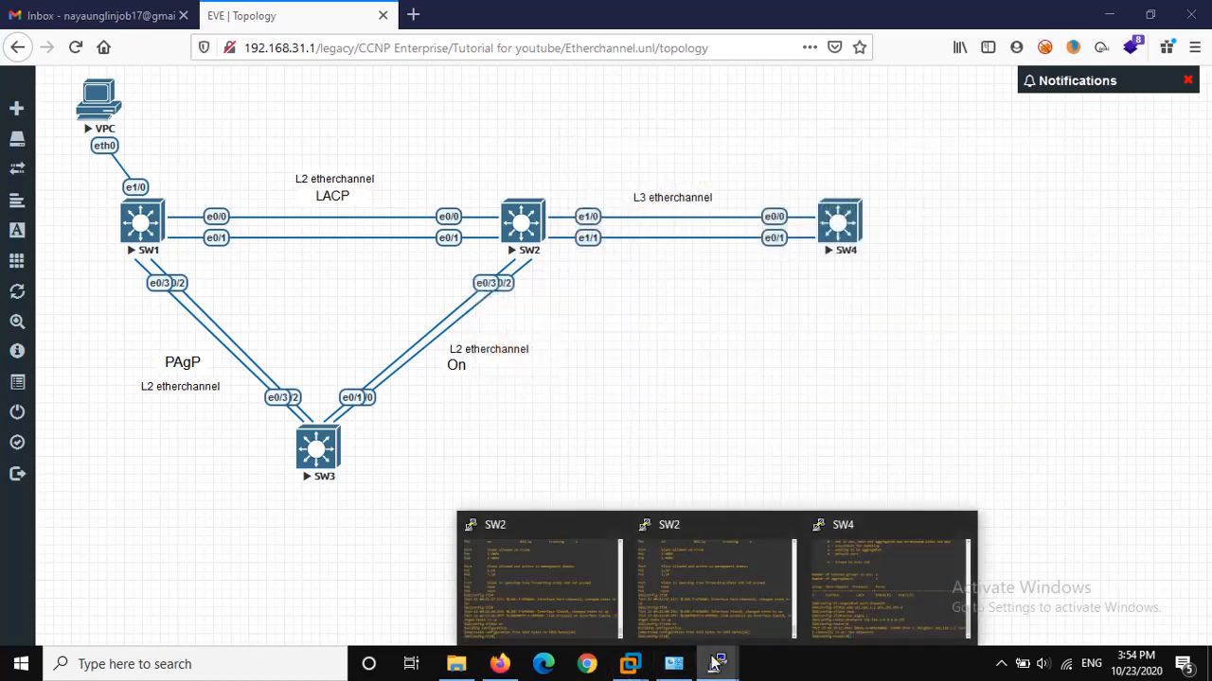
{"action": "left_click", "coordinate": [543, 589]}
{"action": "left_click", "coordinate": [1057, 180]}
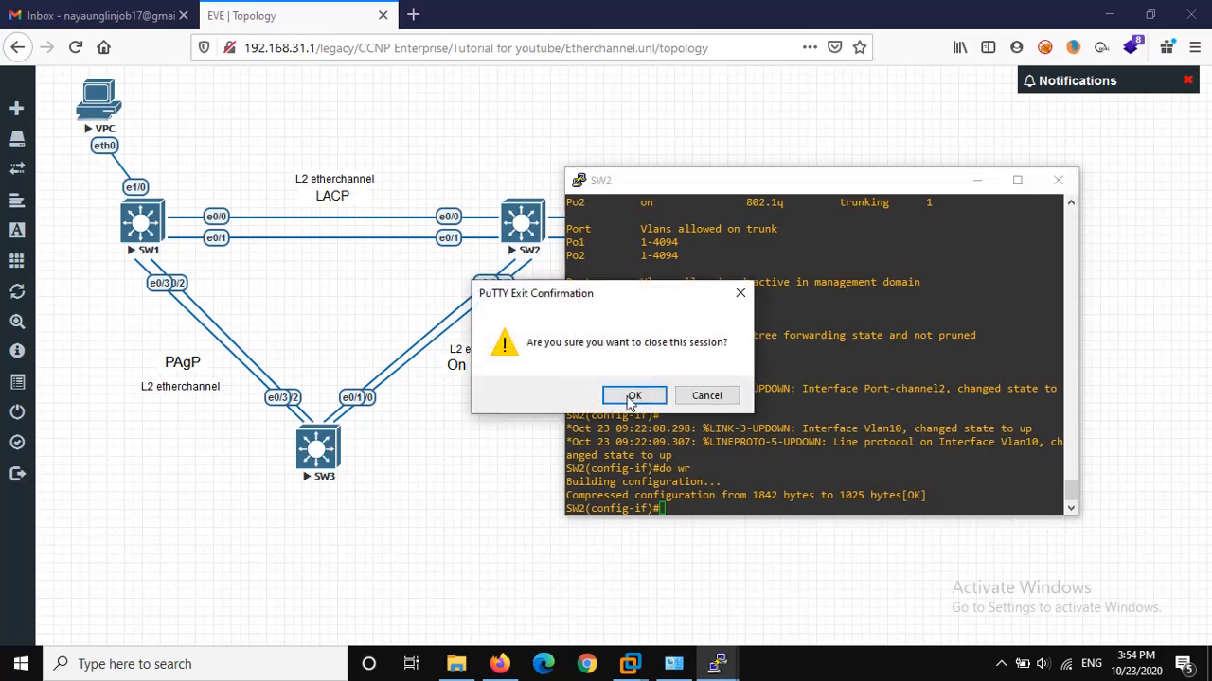
{"action": "left_click", "coordinate": [632, 402]}
Open SW3's console beside the topology and enter global configuration mode with en and conf t
{"action": "left_click", "coordinate": [317, 450]}
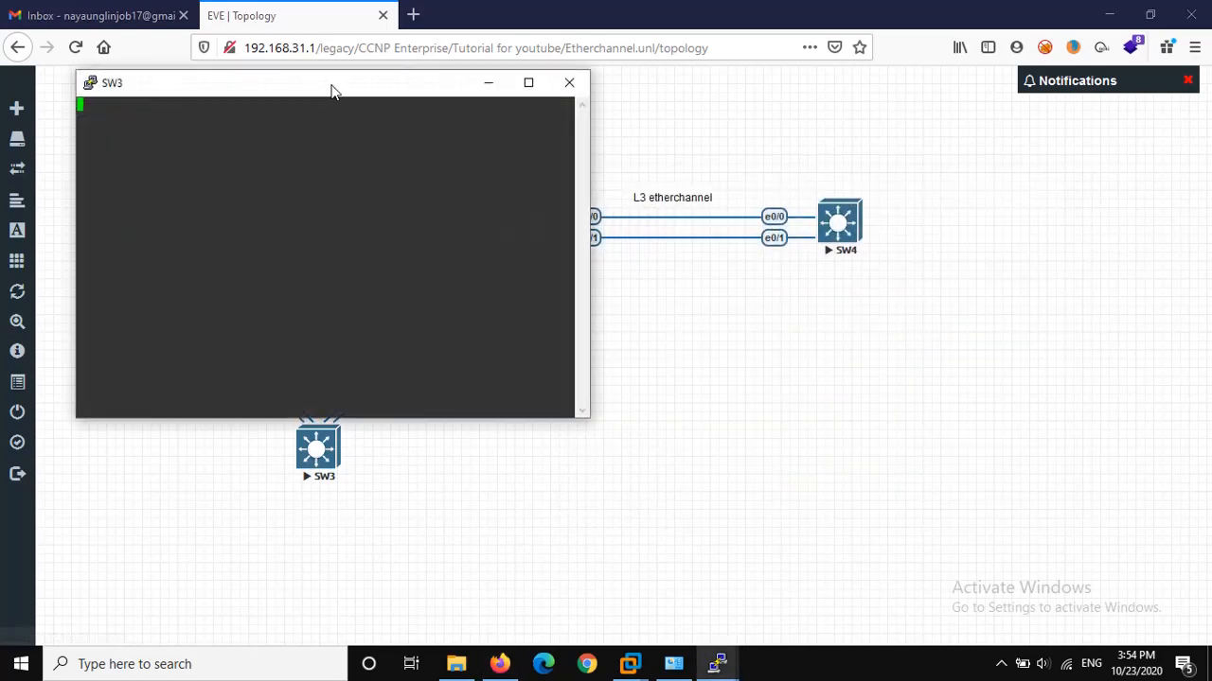
{"action": "left_click_drag", "start_coordinate": [332, 89], "coordinate": [949, 243]}
{"action": "key", "text": "Return"}
{"action": "key", "text": "Return"}
{"action": "key", "text": "Return"}
{"action": "key", "text": "Return"}
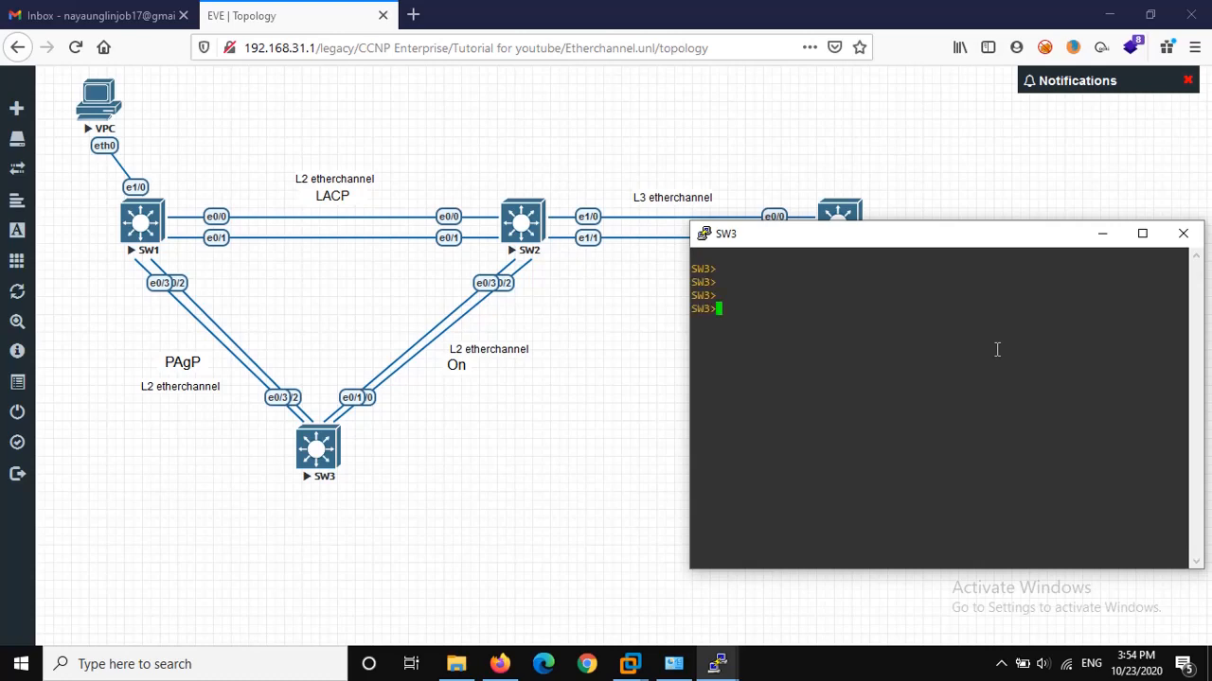
{"action": "type", "text": "en"}
{"action": "key", "text": "Return"}
{"action": "type", "text": "conf t"}
{"action": "key", "text": "Return"}
List SW3's interfaces and their status with do sh ip int b
{"action": "type", "text": "do sh "}
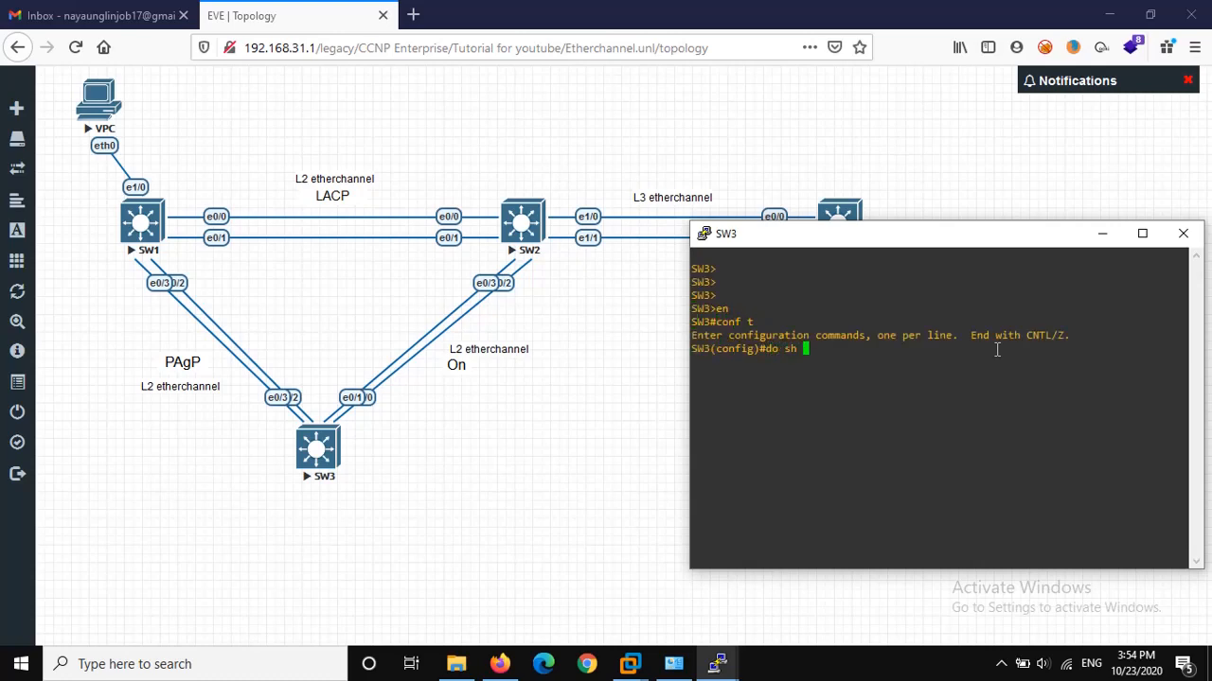
{"action": "type", "text": "ip int b"}
{"action": "key", "text": "Return"}
Configure port-channel 2 on SW3 as a trunk with dot1q encapsulation
{"action": "type", "text": "int port-c"}
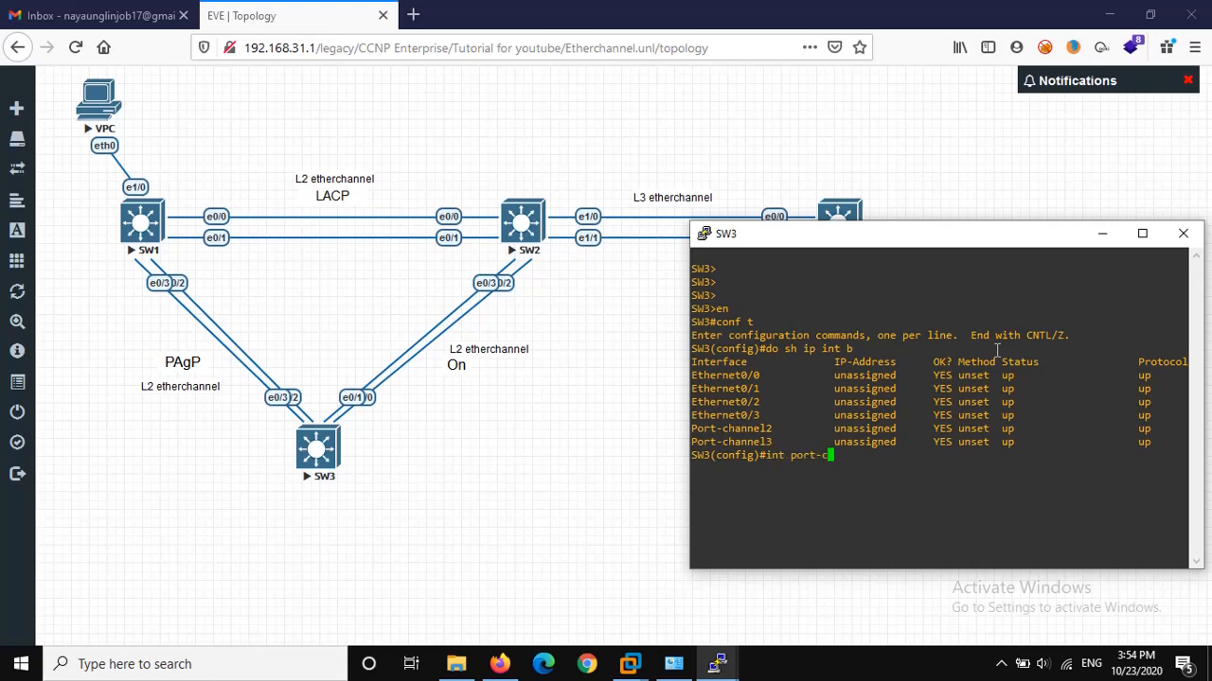
{"action": "type", "text": "hannel 2"}
{"action": "key", "text": "Return"}
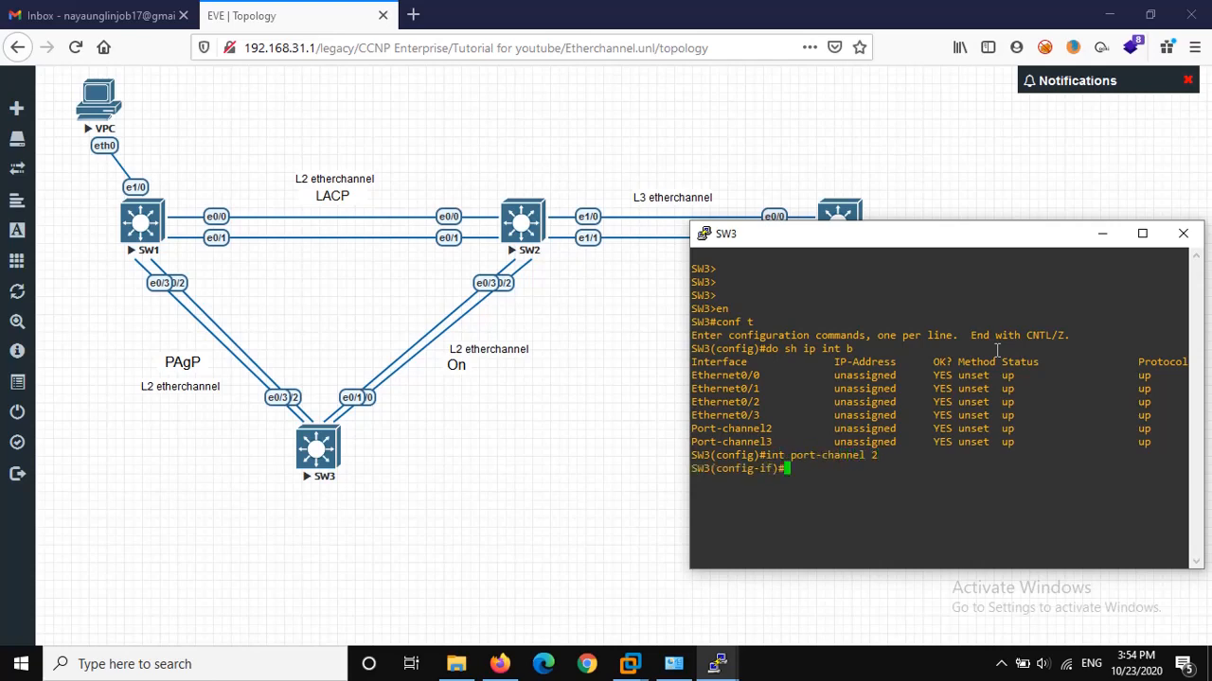
{"action": "type", "text": "sw trunk encap dot1q"}
{"action": "key", "text": "Return"}
{"action": "type", "text": "sw mode trunk"}
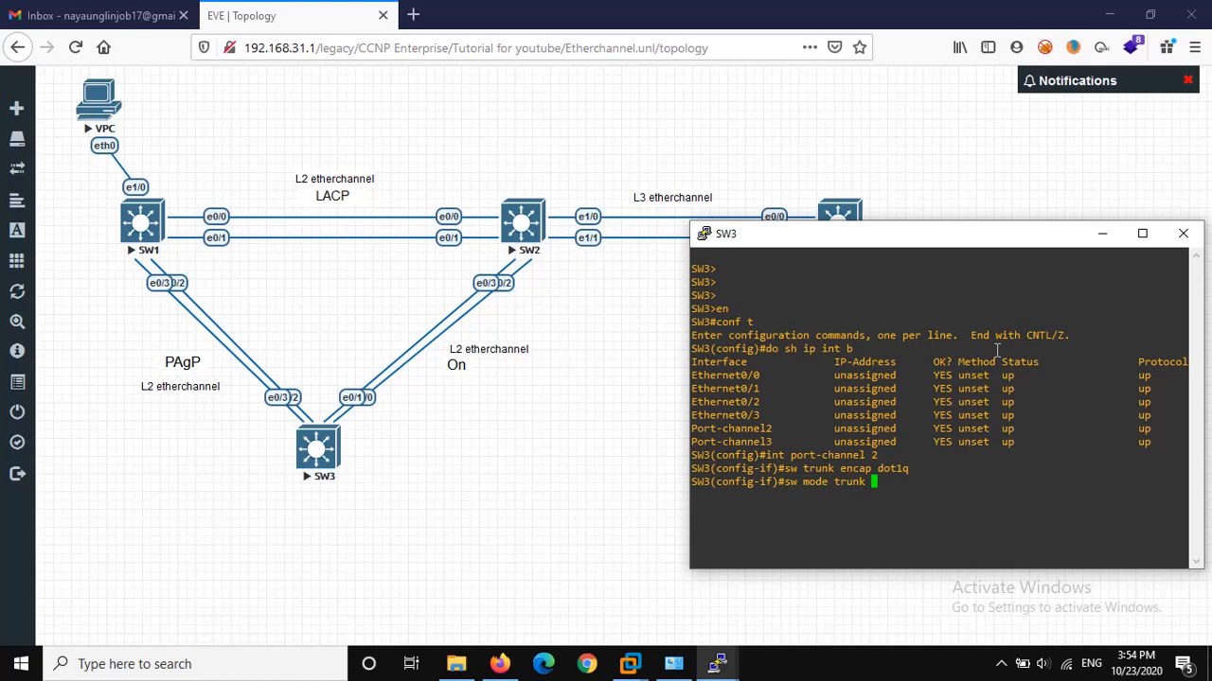
{"action": "key", "text": "Return"}
Configure port-channel 3 on SW3 as a trunk with dot1q encapsulation
{"action": "type", "text": "int "}
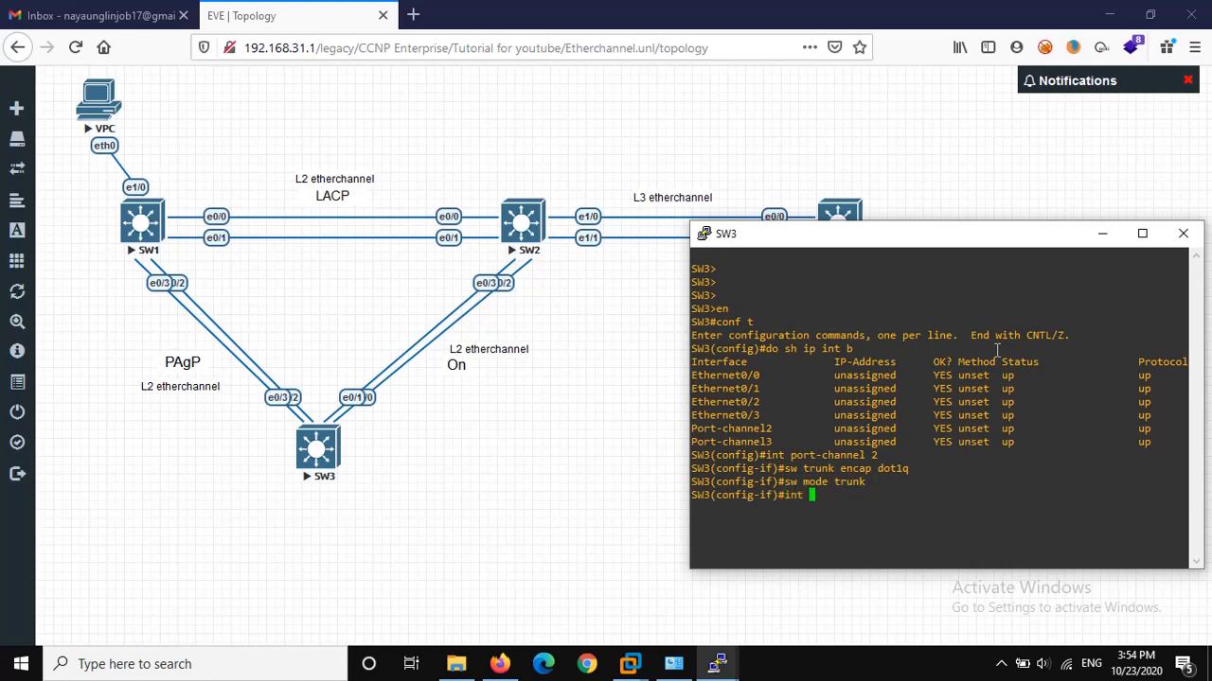
{"action": "type", "text": "port-chanel"}
{"action": "key", "text": "BackSpace"}
{"action": "key", "text": "BackSpace"}
{"action": "key", "text": "BackSpace"}
{"action": "type", "text": "nel 3"}
{"action": "key", "text": "Return"}
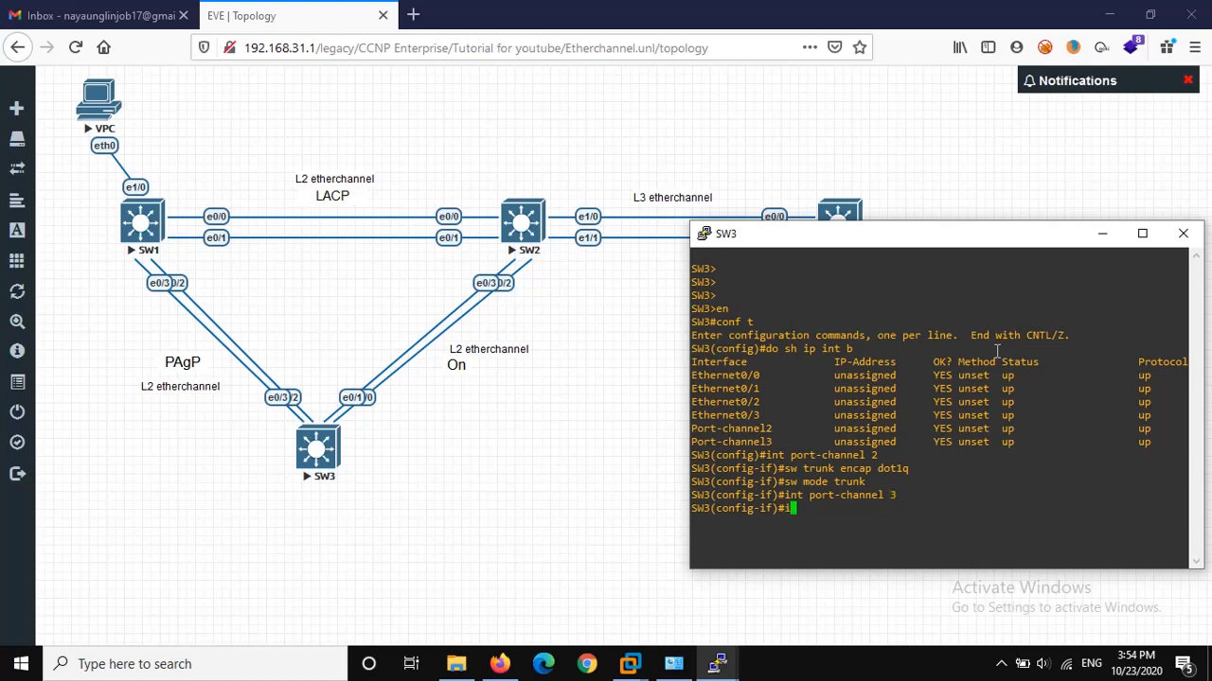
{"action": "key", "text": "Up"}
{"action": "key", "text": "Up"}
{"action": "key", "text": "Up"}
{"action": "key", "text": "Return"}
{"action": "key", "text": "Up"}
{"action": "key", "text": "Up"}
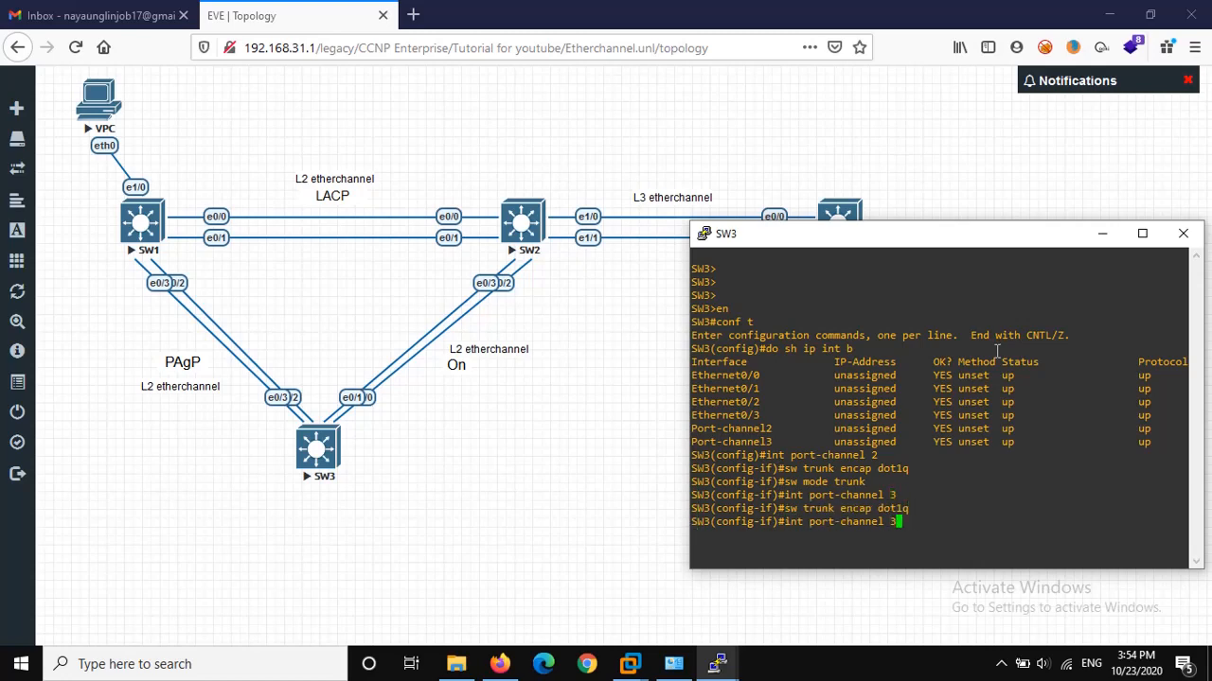
{"action": "key", "text": "Up"}
{"action": "key", "text": "Return"}
Display SW3's trunk interfaces with do sh int trunk
{"action": "type", "text": "do sh int tru"}
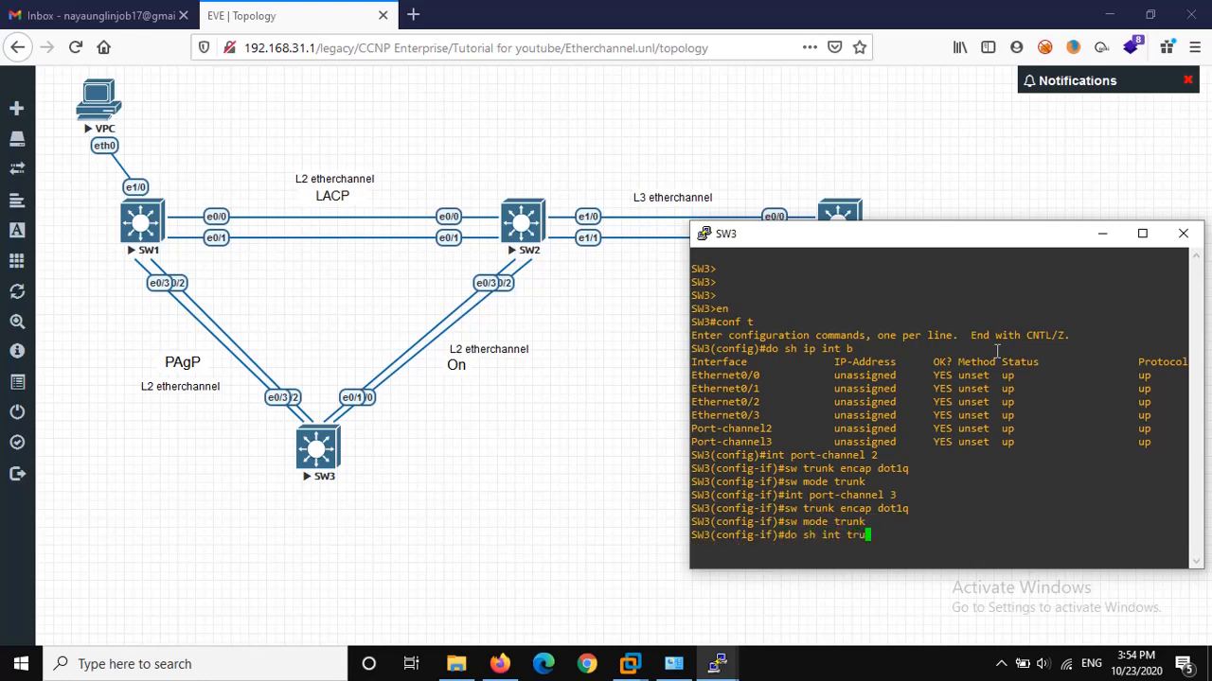
{"action": "key", "text": "Tab"}
{"action": "key", "text": "Return"}
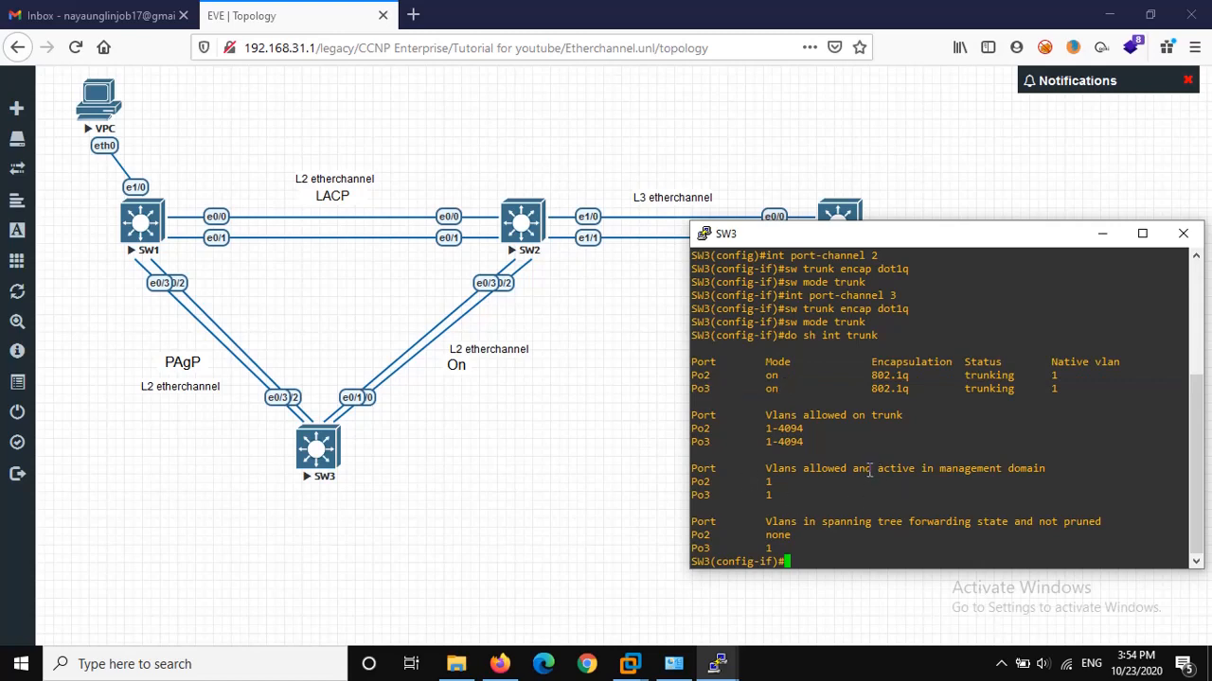
Create VLAN 10 on SW3 and list the switch's VLANs with do sh vlan b
{"action": "type", "text": "vlan 10"}
{"action": "key", "text": "Return"}
{"action": "type", "text": "exit"}
{"action": "key", "text": "Return"}
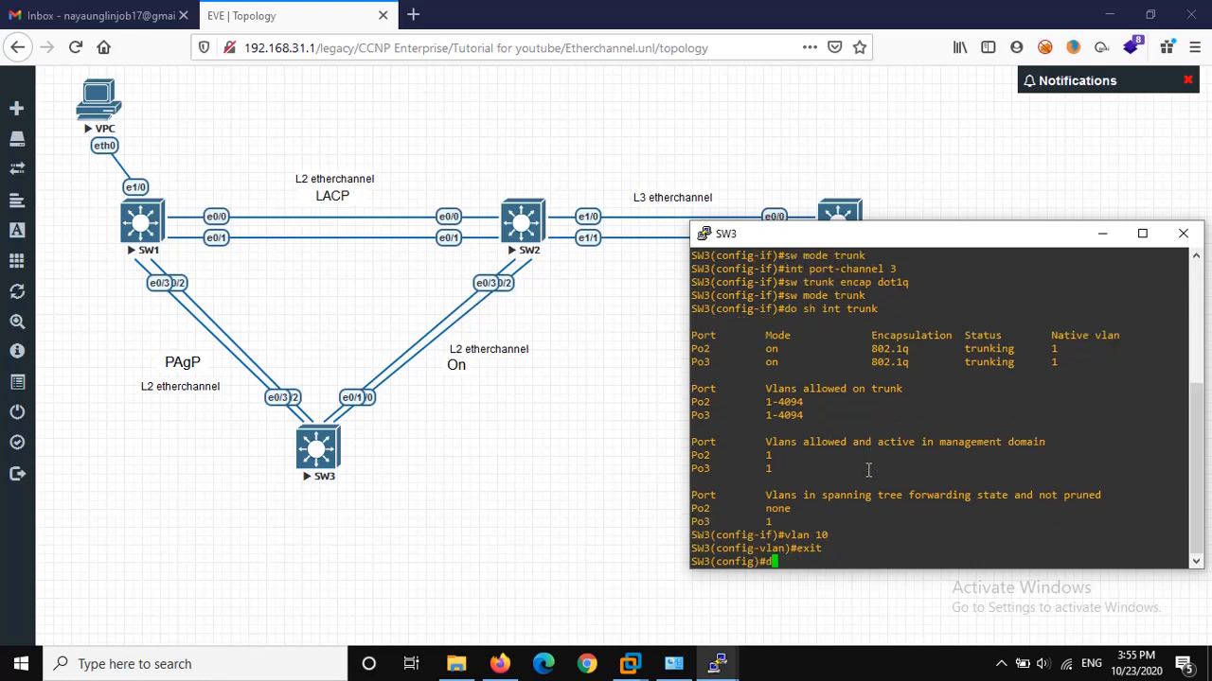
{"action": "type", "text": "do sh vlan b"}
{"action": "key", "text": "Return"}
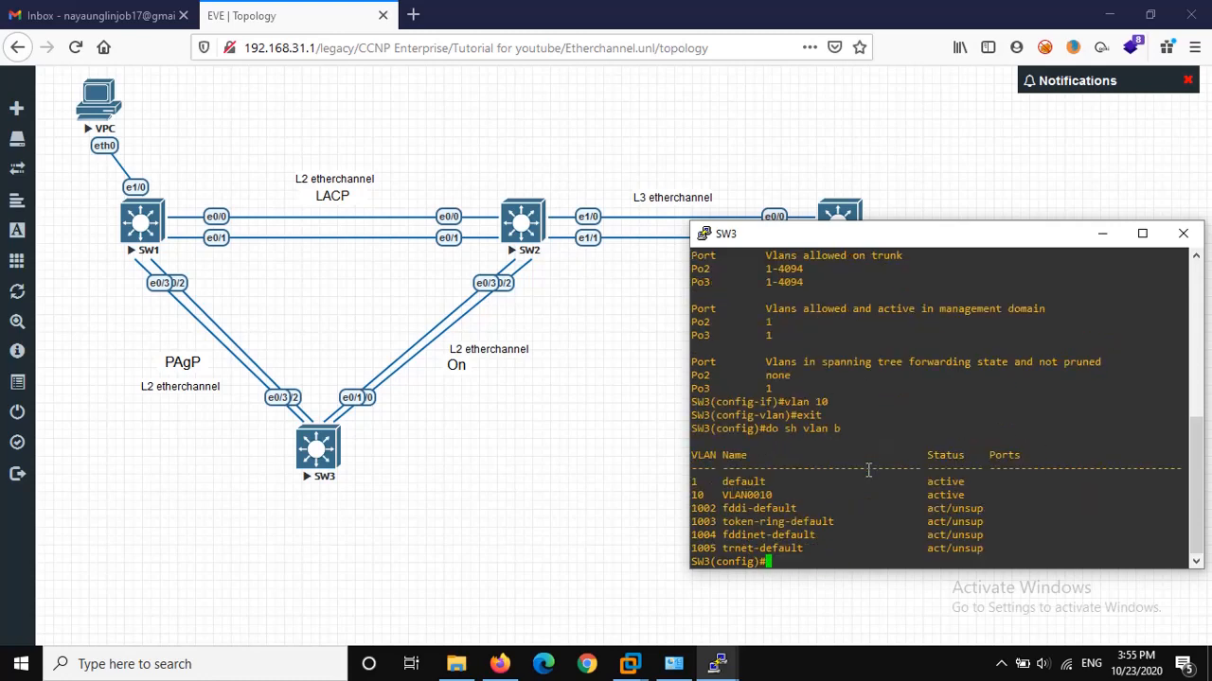
Save SW3's configuration with do wr and minimize its console
{"action": "type", "text": "do wr"}
{"action": "key", "text": "Return"}
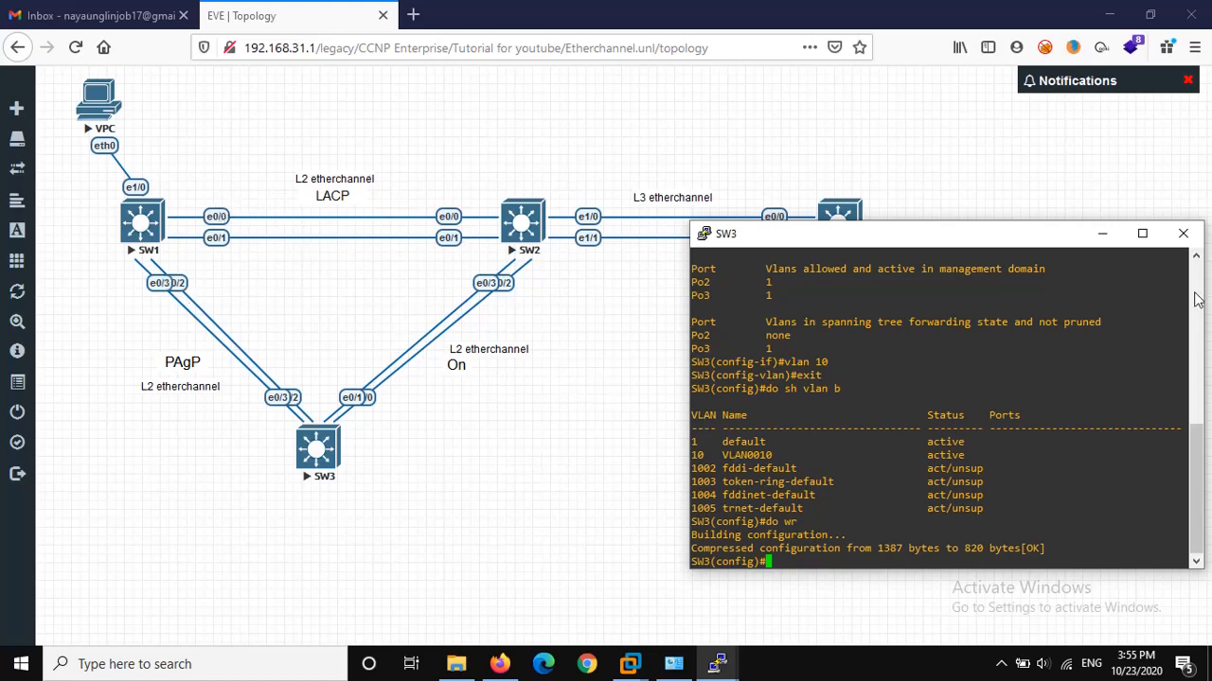
{"action": "left_click", "coordinate": [1101, 233]}
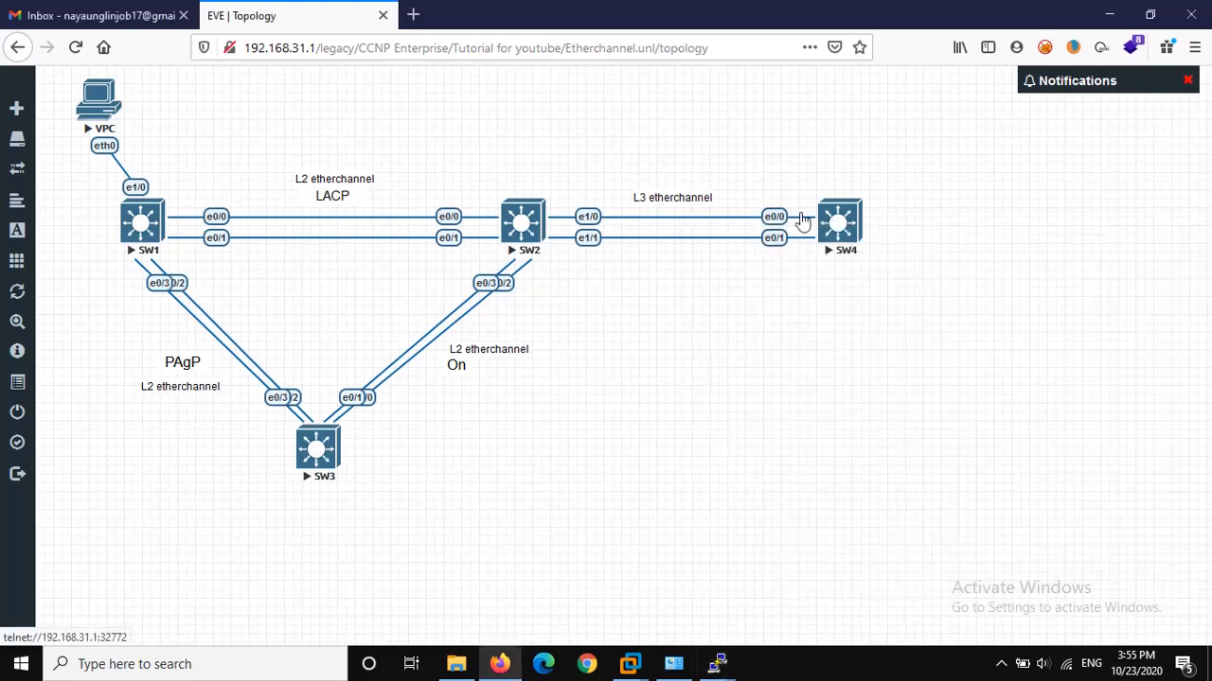
Open the VPC's console below the switches, show the ip command's help and begin the address command with ip 192.168
{"action": "left_click", "coordinate": [98, 100]}
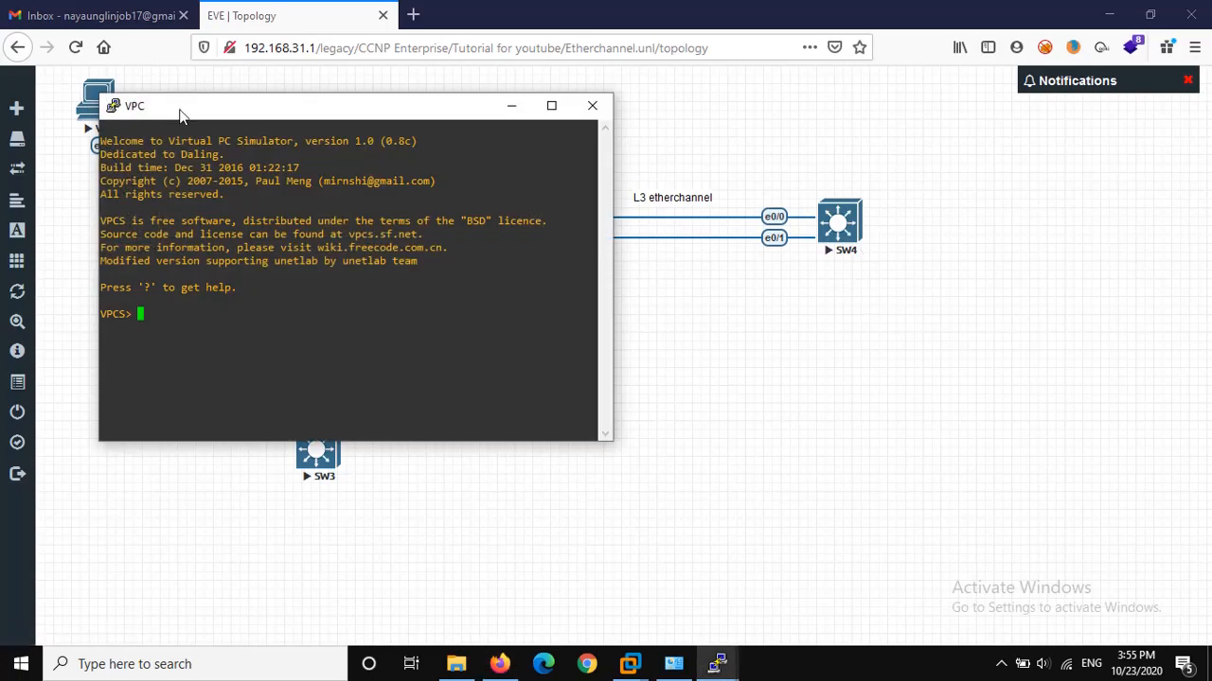
{"action": "left_click_drag", "start_coordinate": [180, 112], "coordinate": [238, 280]}
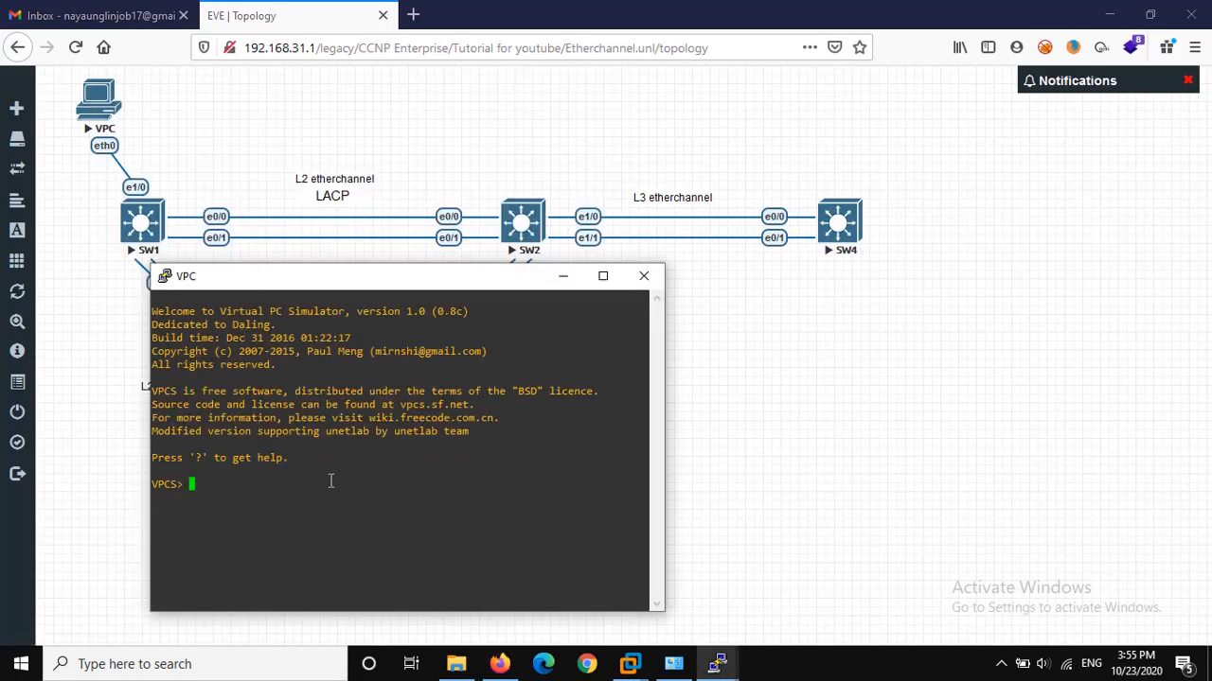
{"action": "type", "text": "ip"}
{"action": "key", "text": "BackSpace"}
{"action": "key", "text": "BackSpace"}
{"action": "type", "text": "ip ?"}
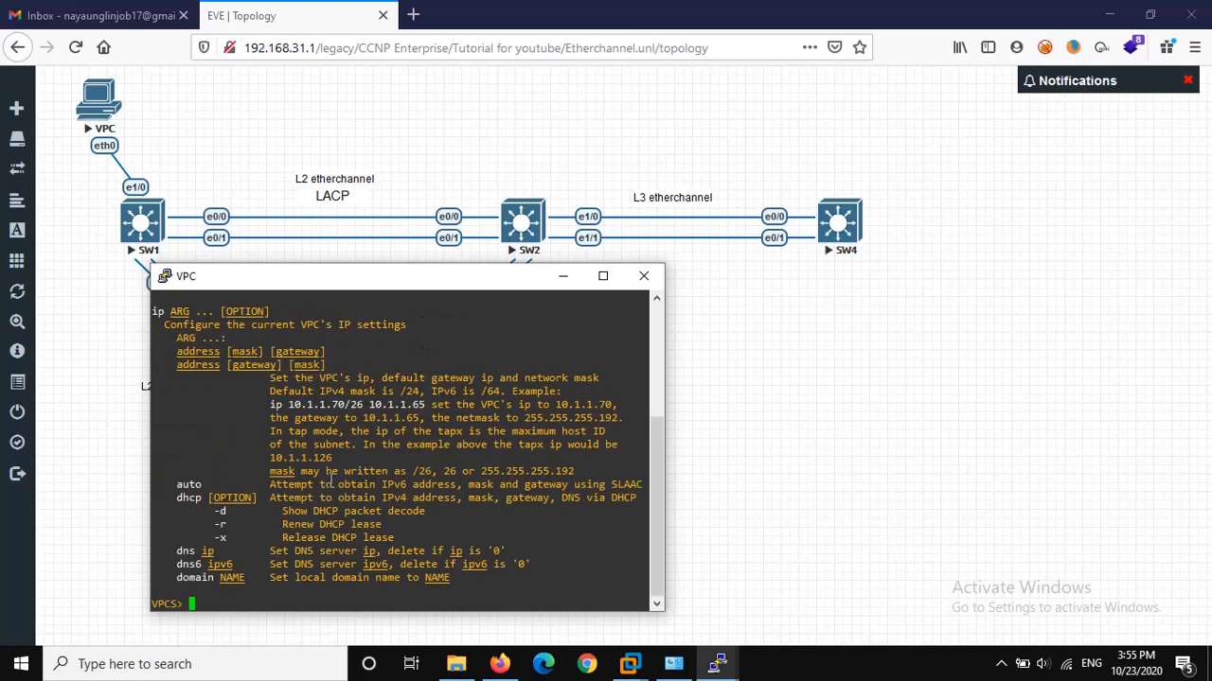
{"action": "type", "text": "192.168."}
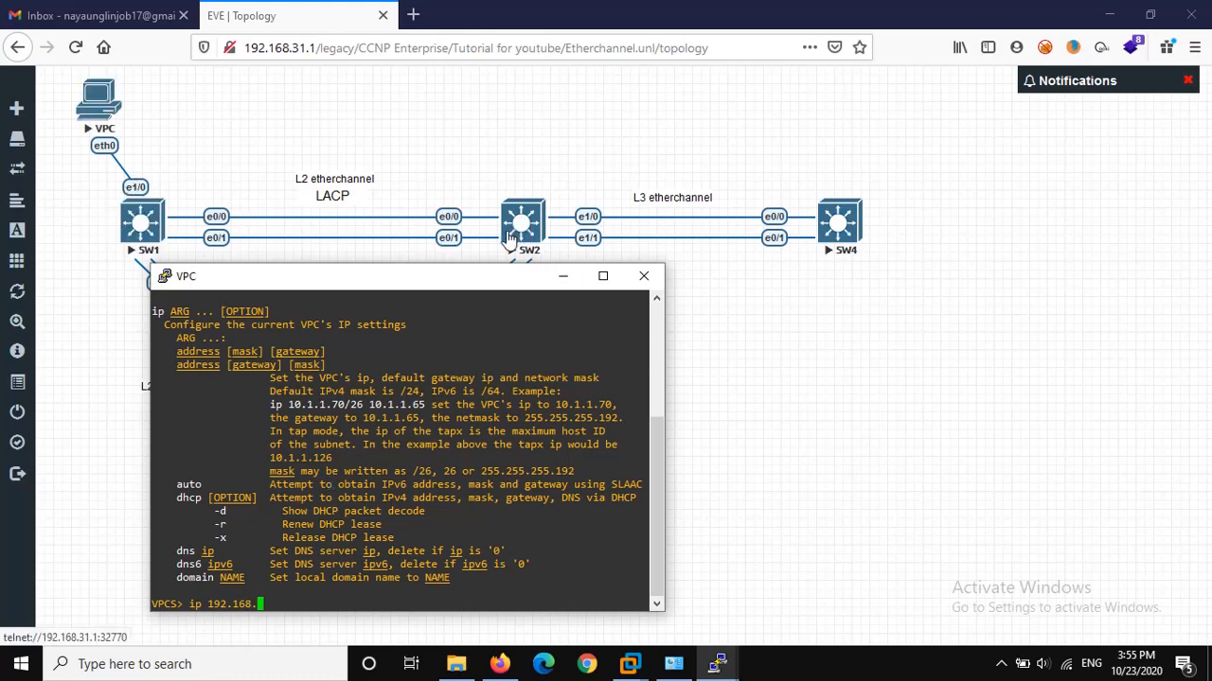
Switch to SW2's console and list its VLANs with do sh vlan b
{"action": "left_click", "coordinate": [731, 669]}
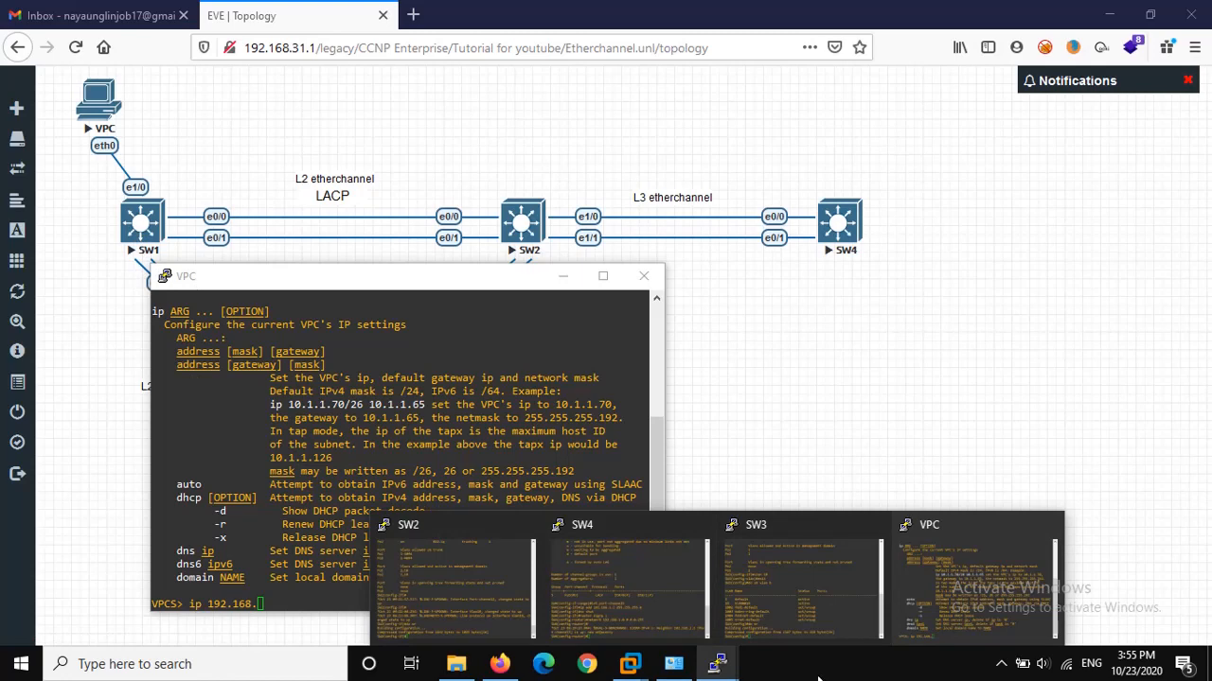
{"action": "left_click", "coordinate": [433, 587]}
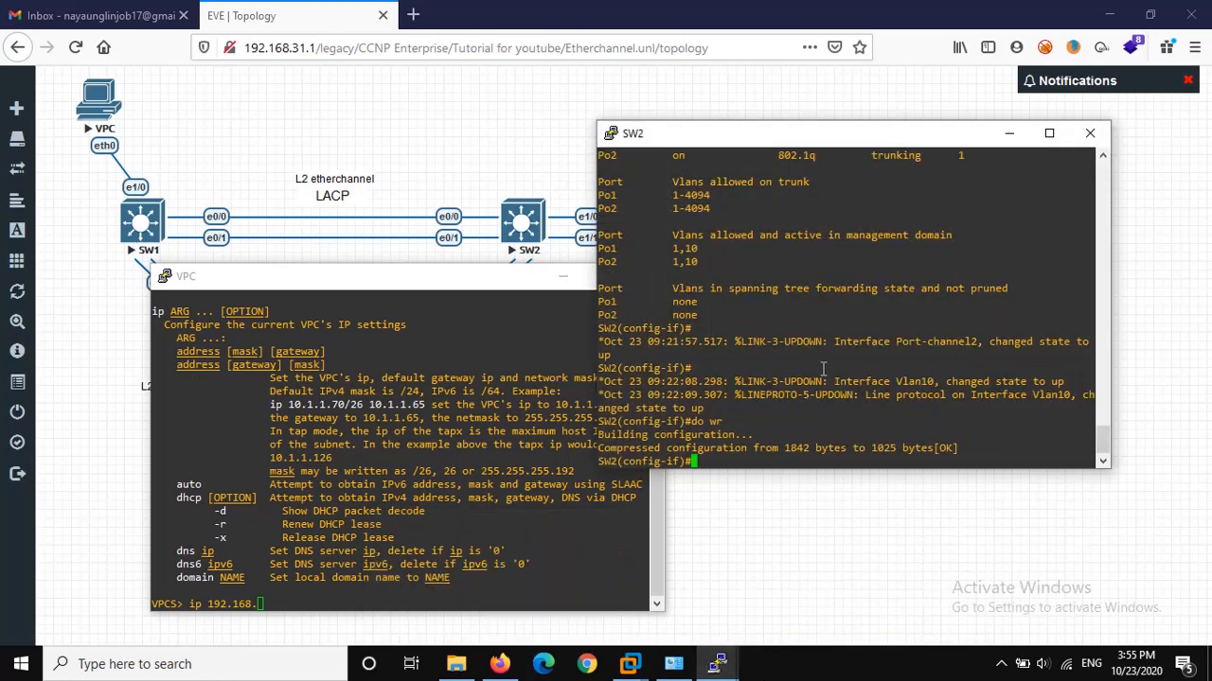
{"action": "type", "text": "do sh vlan b"}
{"action": "key", "text": "Return"}
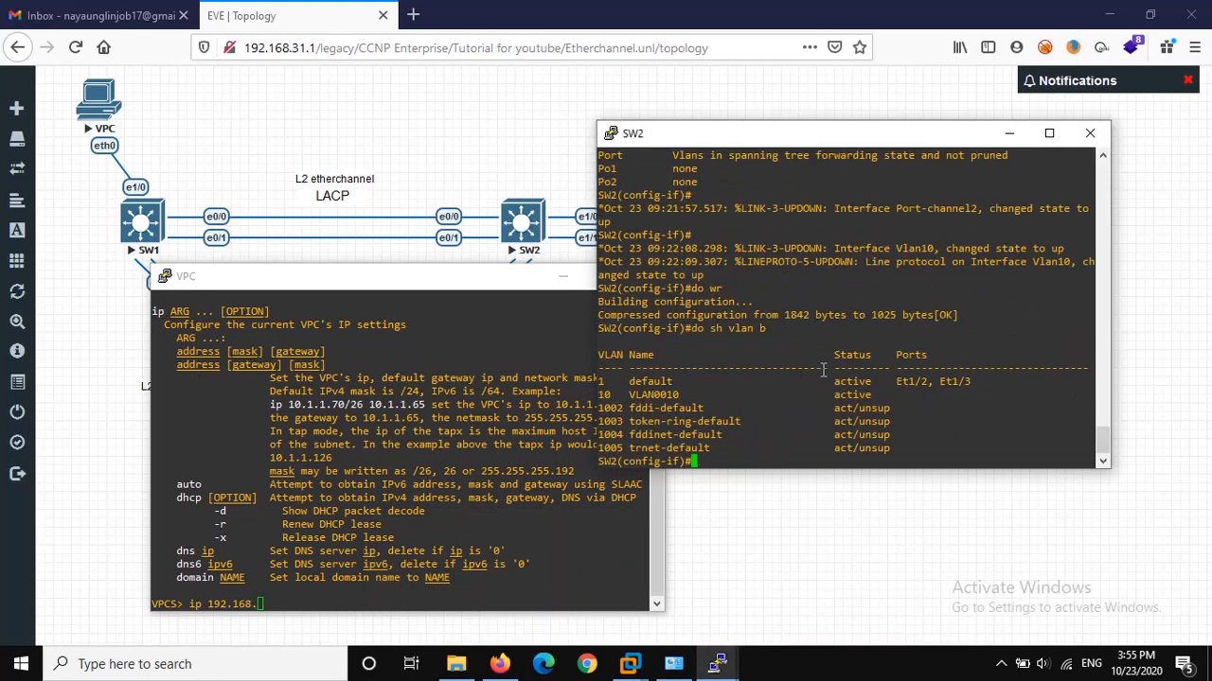
List SW2's interface addresses with do sh ip int b and highlight the VLAN 10 interface address
{"action": "type", "text": "do sh ip int b"}
{"action": "key", "text": "Return"}
{"action": "left_click_drag", "start_coordinate": [729, 447], "coordinate": [824, 448]}
Complete the VPC's address command as ip 192.168.10.10/24 192.168.10.1 and run it
{"action": "left_click", "coordinate": [331, 561]}
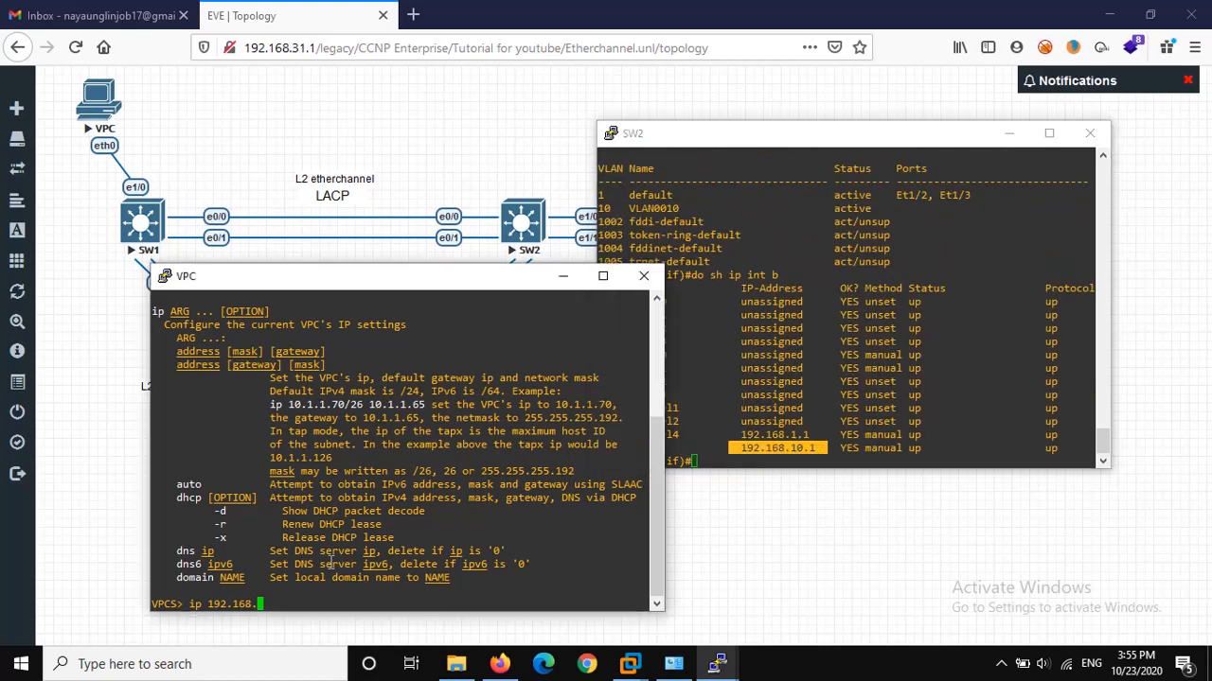
{"action": "type", "text": "10.10 /24 192.168.10.1"}
{"action": "key", "text": "Return"}
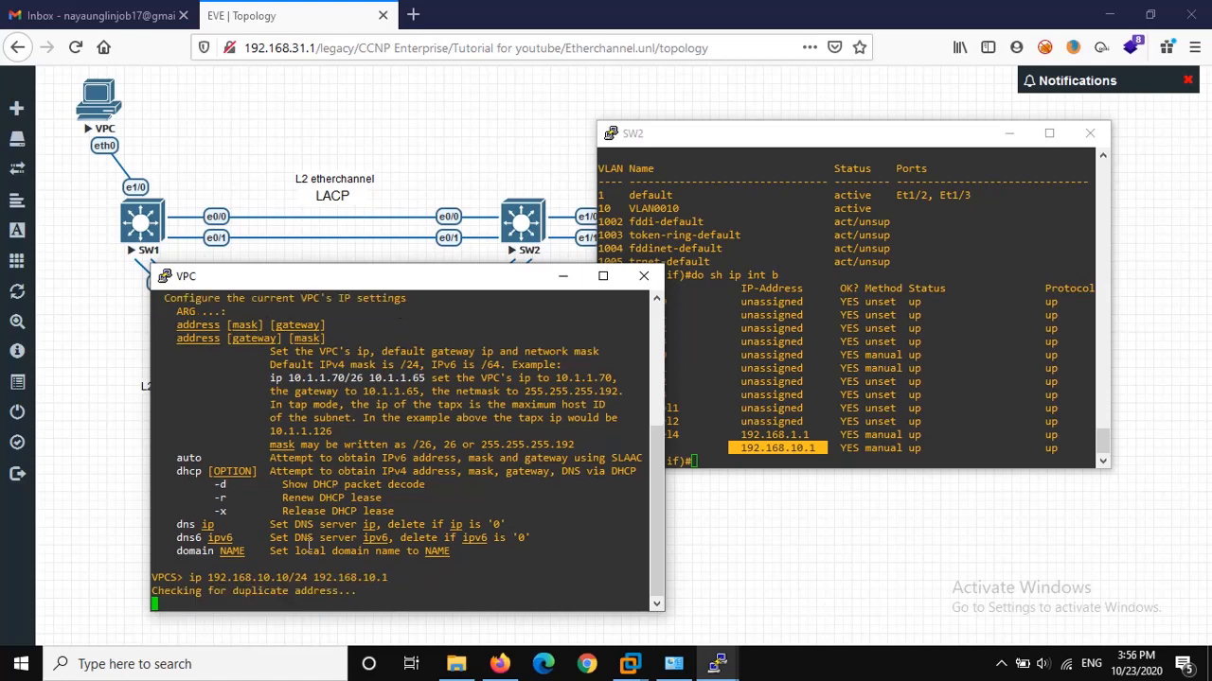
{"action": "left_click", "coordinate": [800, 445]}
{"action": "left_click", "coordinate": [459, 436]}
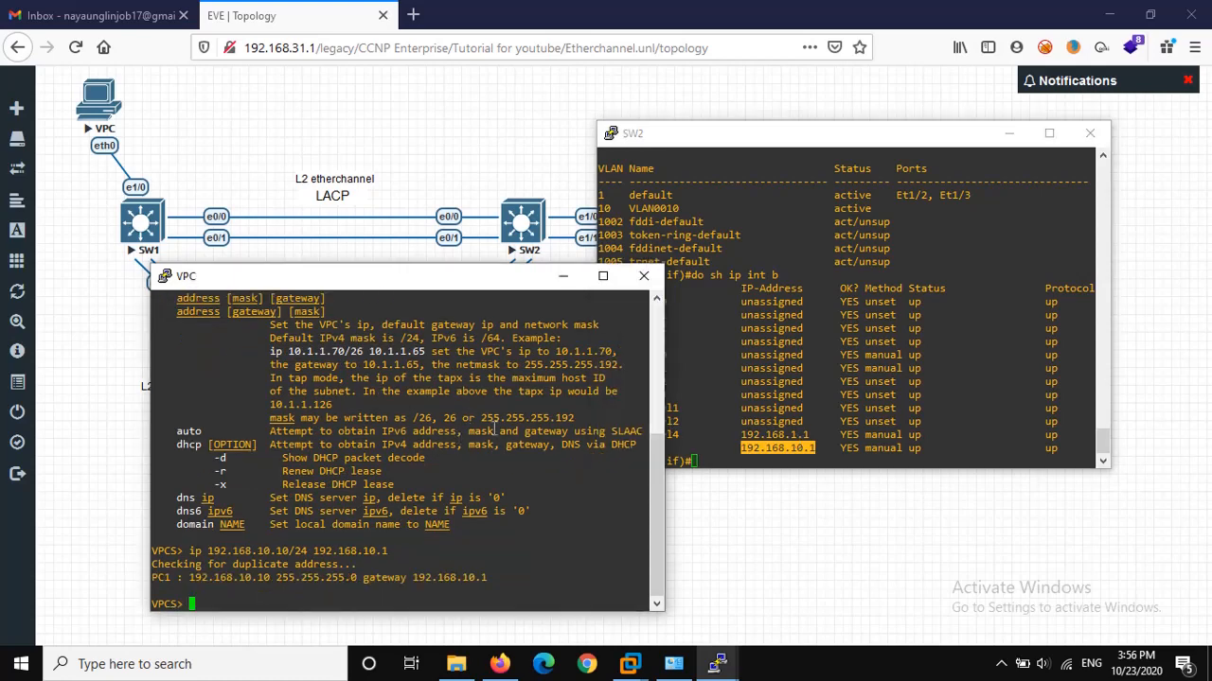
Minimize SW2's console, ping 192.168.10.1 from the VPC and shift the VPC's console slightly
{"action": "left_click", "coordinate": [1009, 134]}
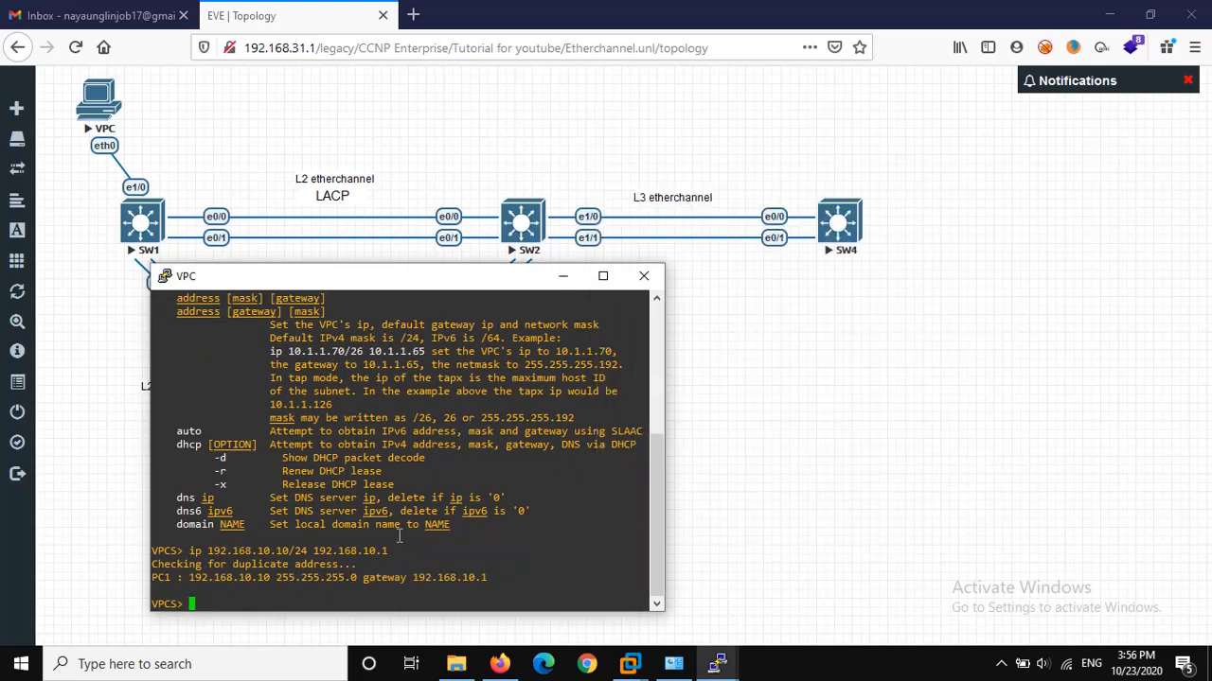
{"action": "type", "text": "ping 192.168.10.1"}
{"action": "key", "text": "Return"}
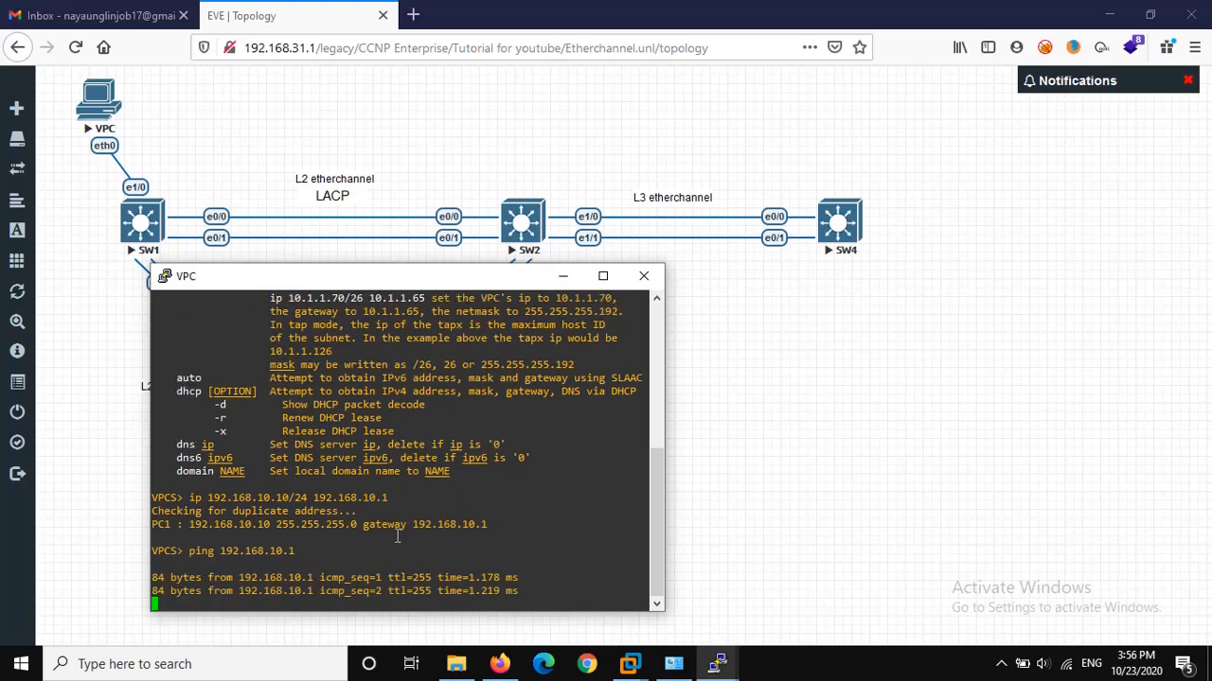
{"action": "left_click_drag", "start_coordinate": [340, 270], "coordinate": [367, 279]}
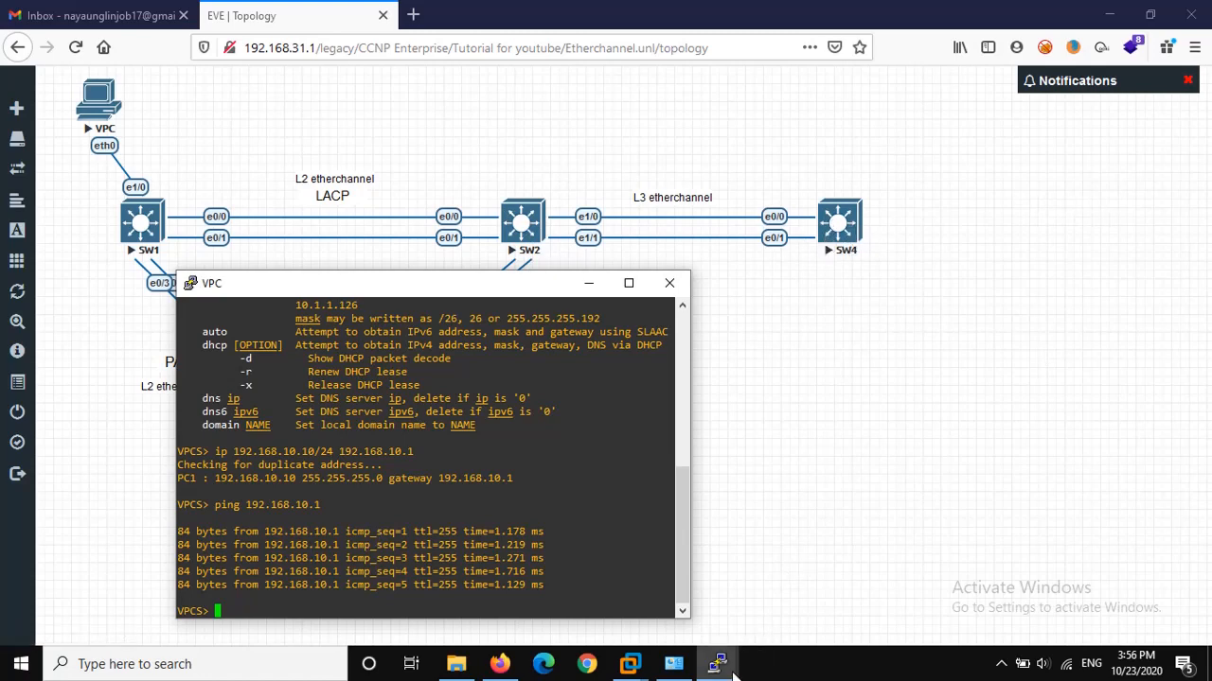
Switch to SW4's console, list its interface addresses with do sh ip int b and highlight the Port-channel5 address
{"action": "mouse_move", "coordinate": [733, 672]}
{"action": "left_click", "coordinate": [624, 578]}
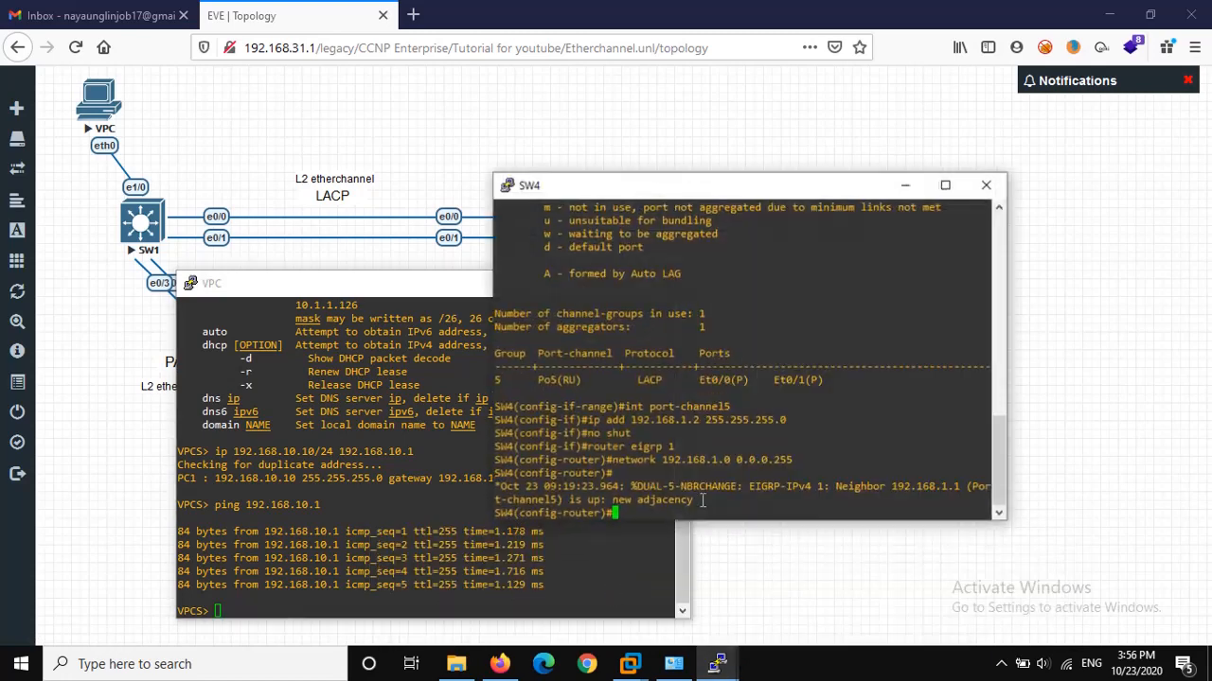
{"action": "type", "text": "do sh ip int b"}
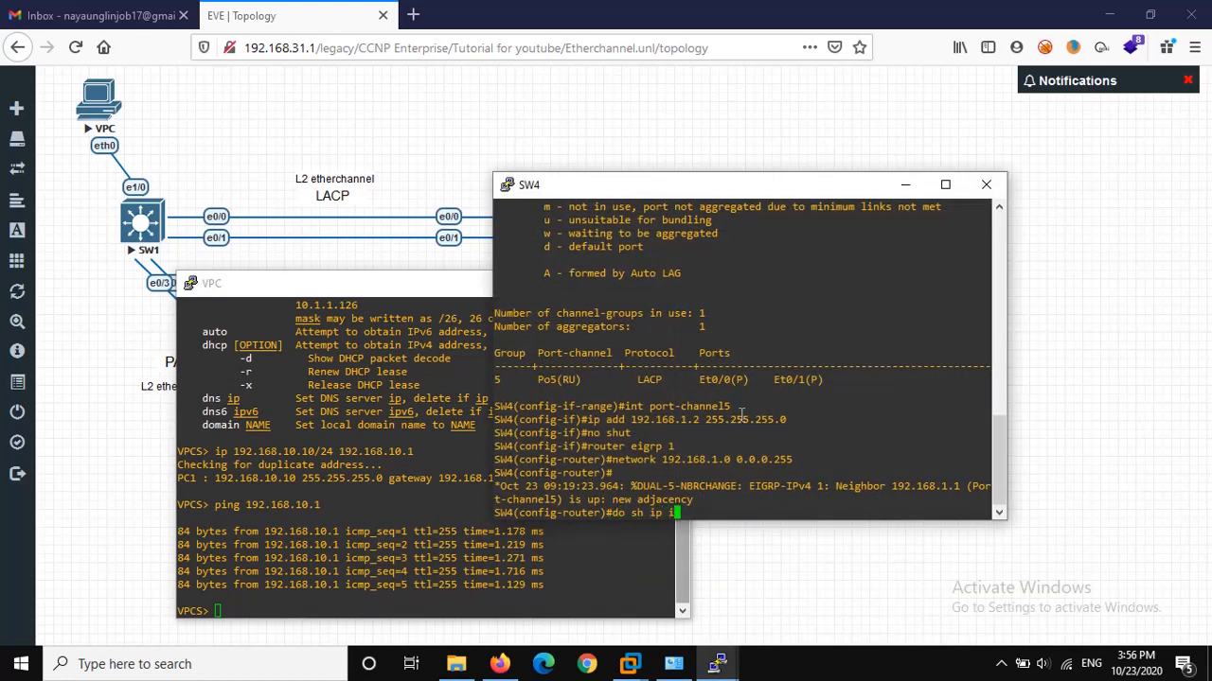
{"action": "key", "text": "Return"}
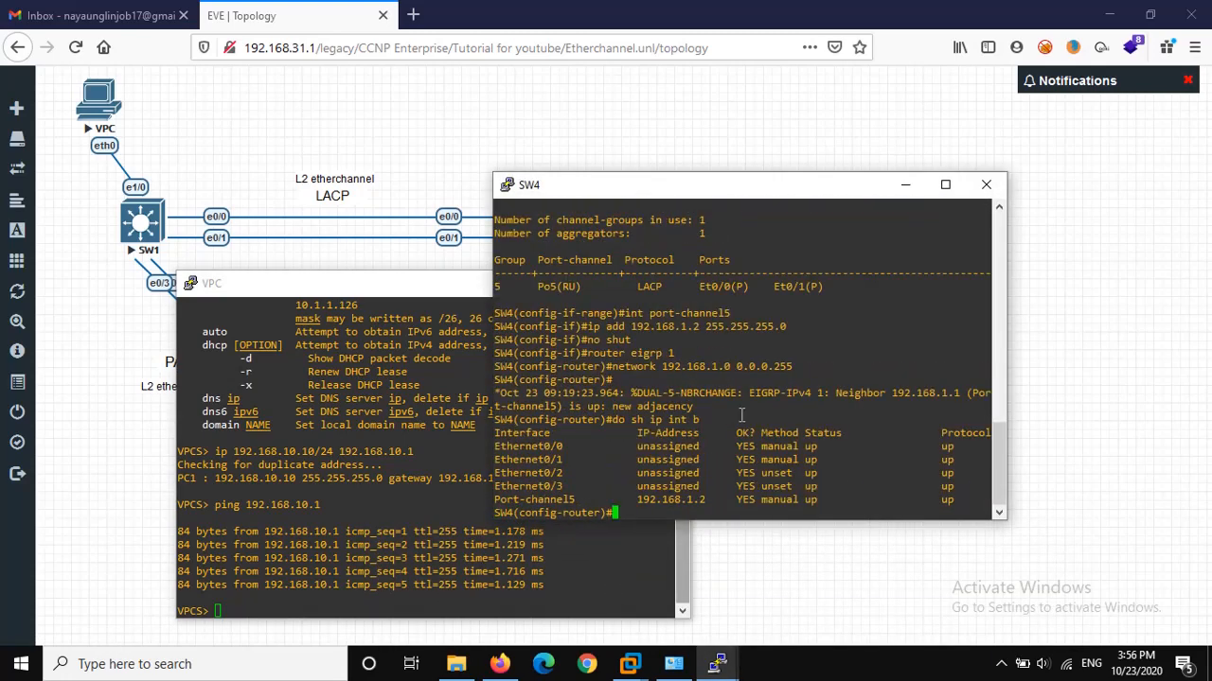
{"action": "left_click_drag", "start_coordinate": [634, 499], "coordinate": [706, 500]}
{"action": "left_click", "coordinate": [674, 502]}
{"action": "type", "text": "int lo"}
{"action": "key", "text": "BackSpace"}
{"action": "key", "text": "BackSpace"}
{"action": "key", "text": "BackSpace"}
{"action": "key", "text": "BackSpace"}
{"action": "key", "text": "BackSpace"}
{"action": "key", "text": "BackSpace"}
Exit SW4's EIGRP configuration and create interface lo0 with address 172.16.1.1 255.255.255.0
{"action": "type", "text": "exit"}
{"action": "key", "text": "Return"}
{"action": "type", "text": "int l"}
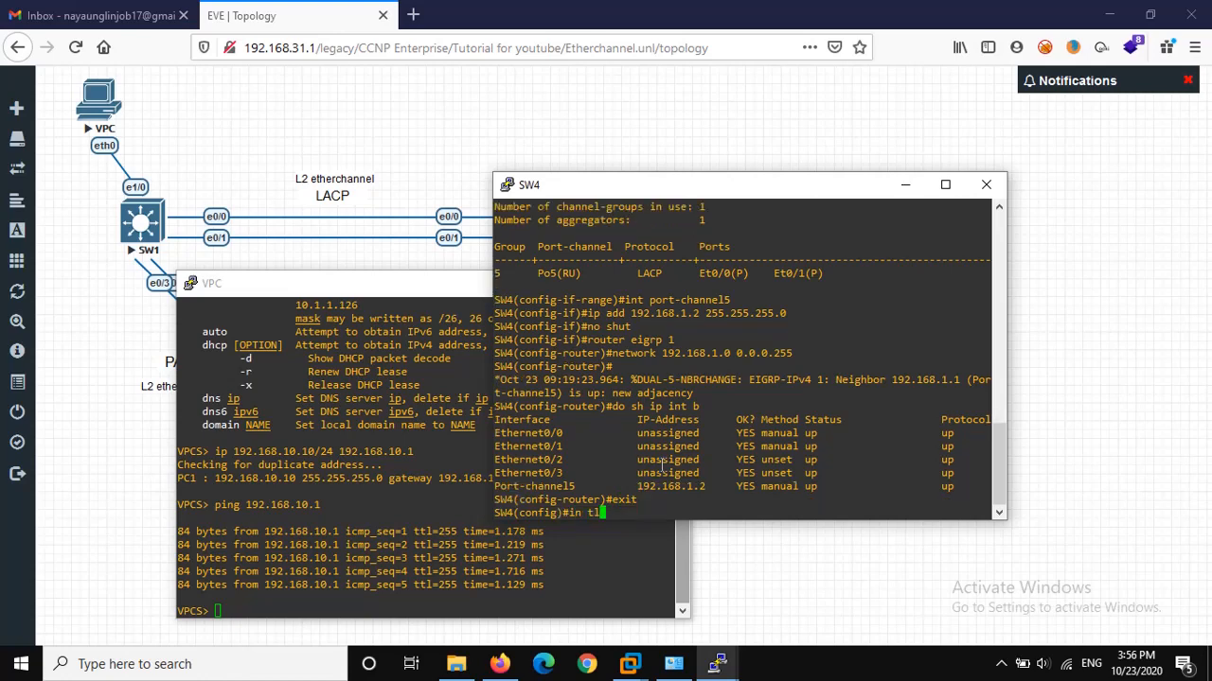
{"action": "type", "text": "o0"}
{"action": "key", "text": "Return"}
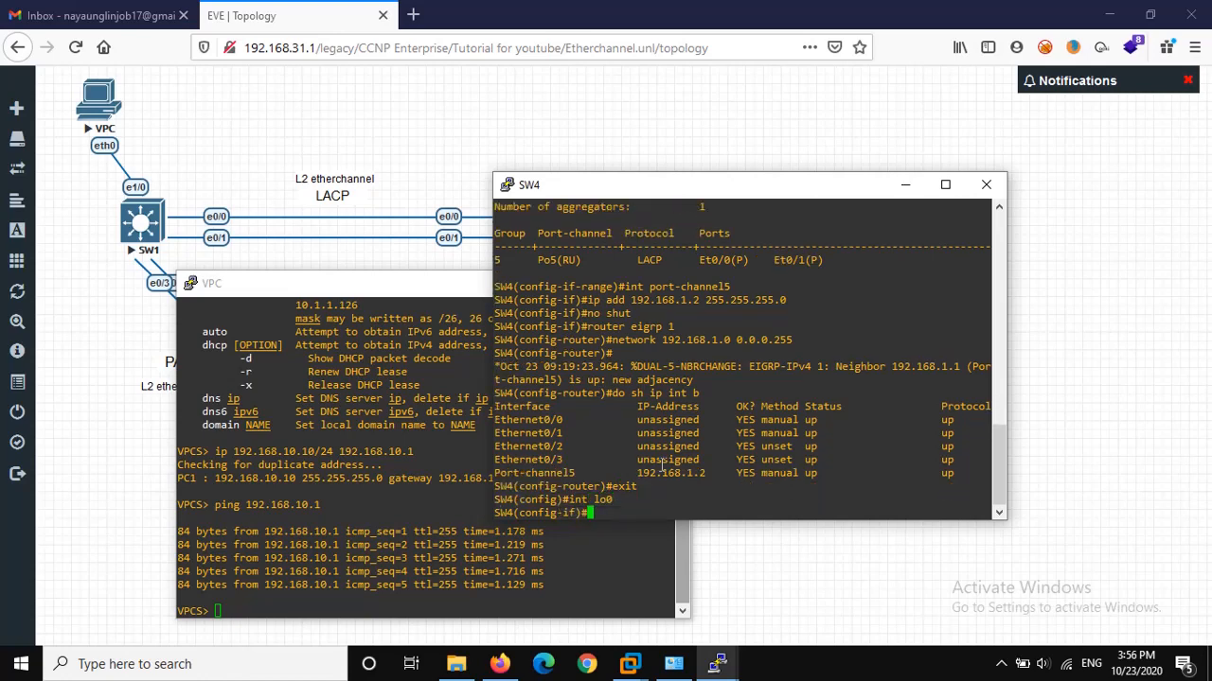
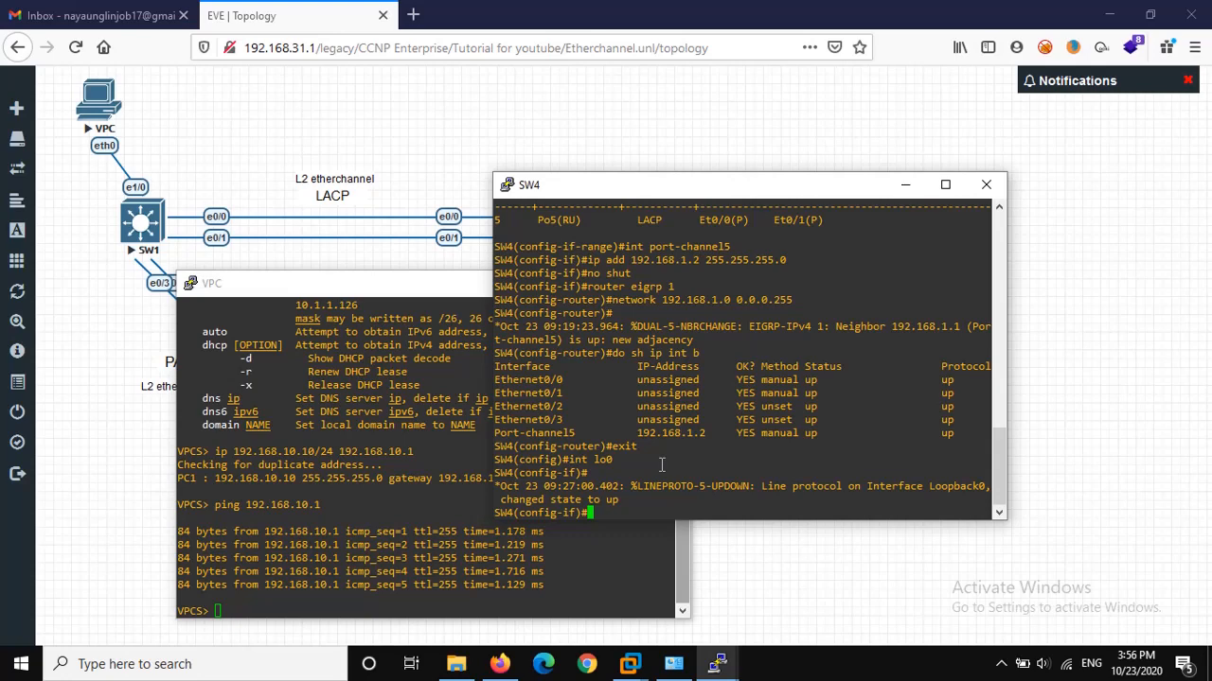
{"action": "type", "text": "ip add 172.16.1.1 255.255.255."}
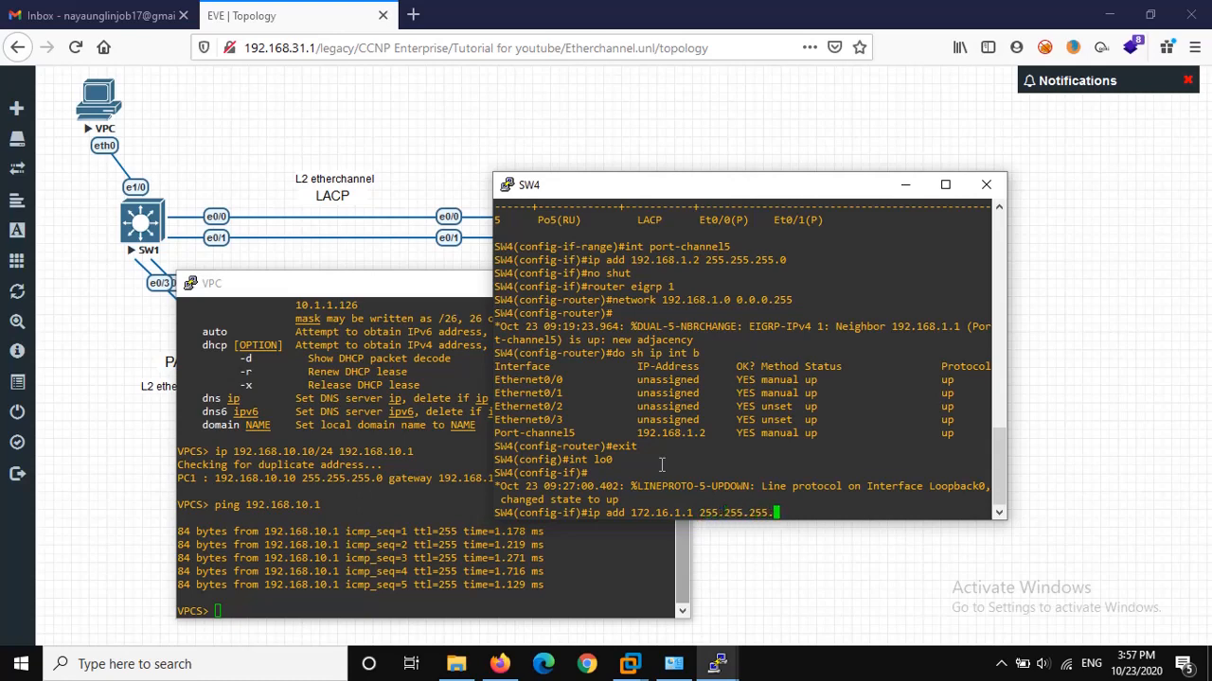
{"action": "type", "text": "0"}
{"action": "key", "text": "Return"}
Advertise the loopback network in SW4's EIGRP 1 process with network 172.16.1.0 0.0.0.255
{"action": "type", "text": "router "}
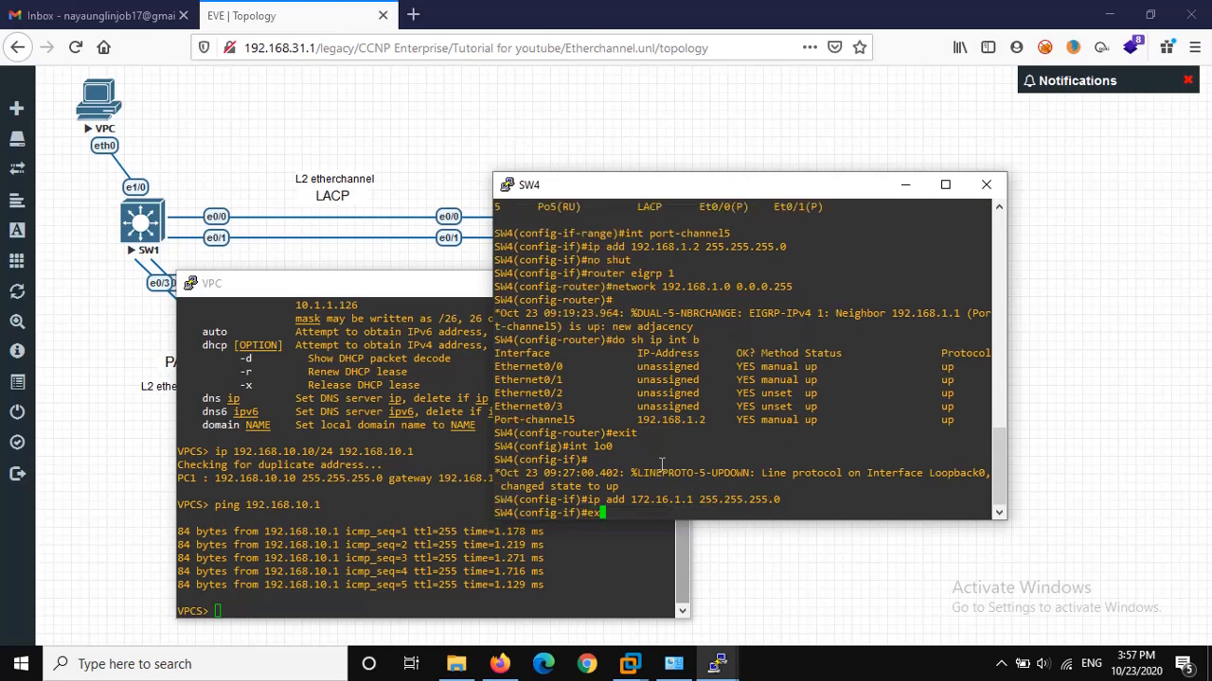
{"action": "type", "text": "eigrp 1"}
{"action": "key", "text": "Return"}
{"action": "type", "text": "network "}
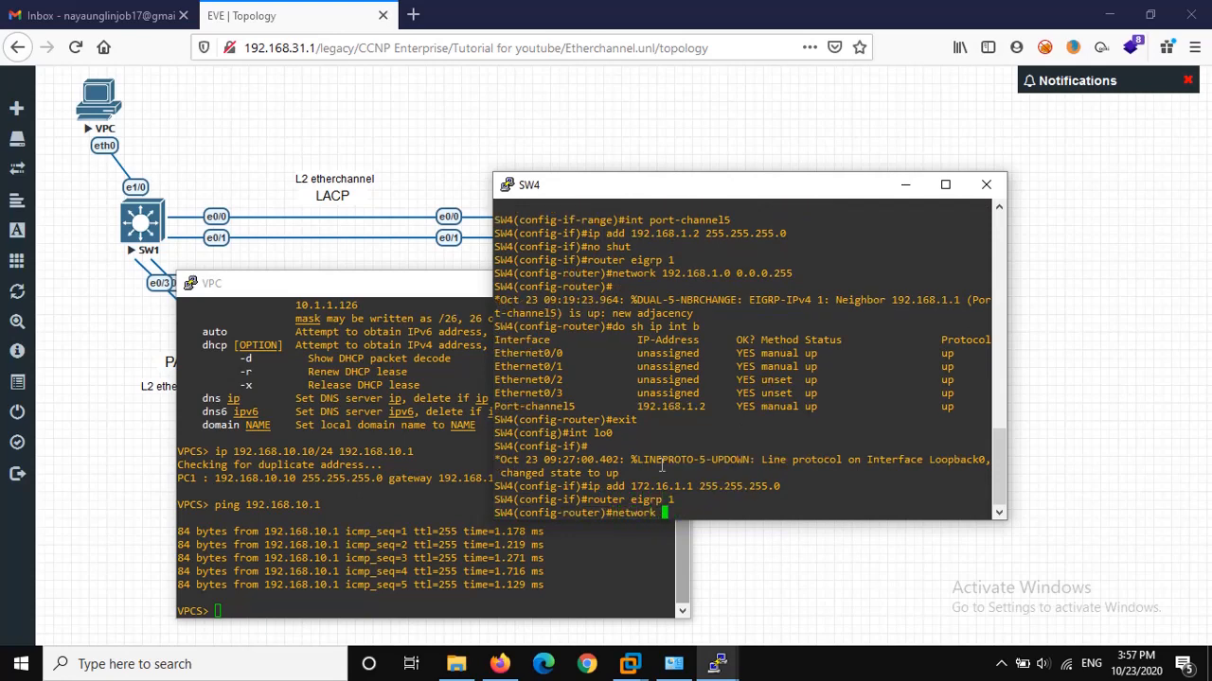
{"action": "type", "text": "172.16.1."}
{"action": "type", "text": "0 255.255"}
{"action": "key", "text": "BackSpace"}
{"action": "key", "text": "BackSpace"}
{"action": "key", "text": "BackSpace"}
{"action": "key", "text": "BackSpace"}
{"action": "key", "text": "BackSpace"}
{"action": "key", "text": "BackSpace"}
{"action": "key", "text": "BackSpace"}
{"action": "type", "text": "0.0.0.255"}
{"action": "key", "text": "Return"}
List SW4's EIGRP interfaces with do sh ip eigrp int and highlight the Lo0 entry
{"action": "type", "text": "do sh ip"}
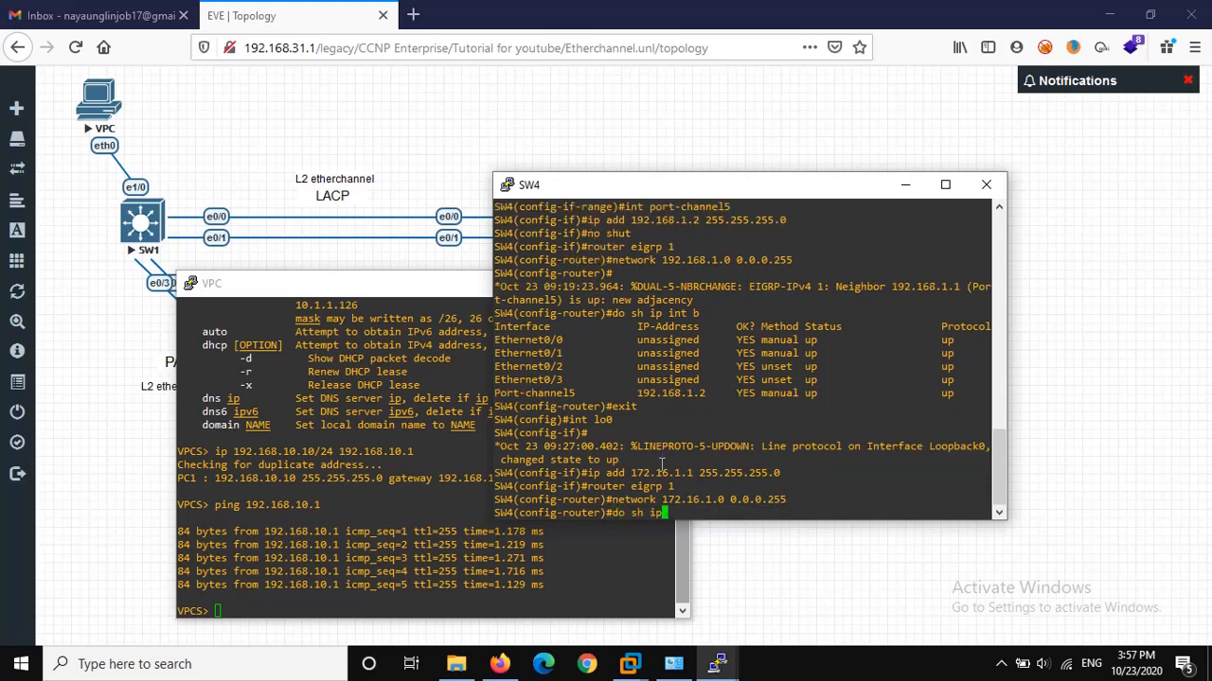
{"action": "type", "text": " eigrp int b"}
{"action": "key", "text": "Return"}
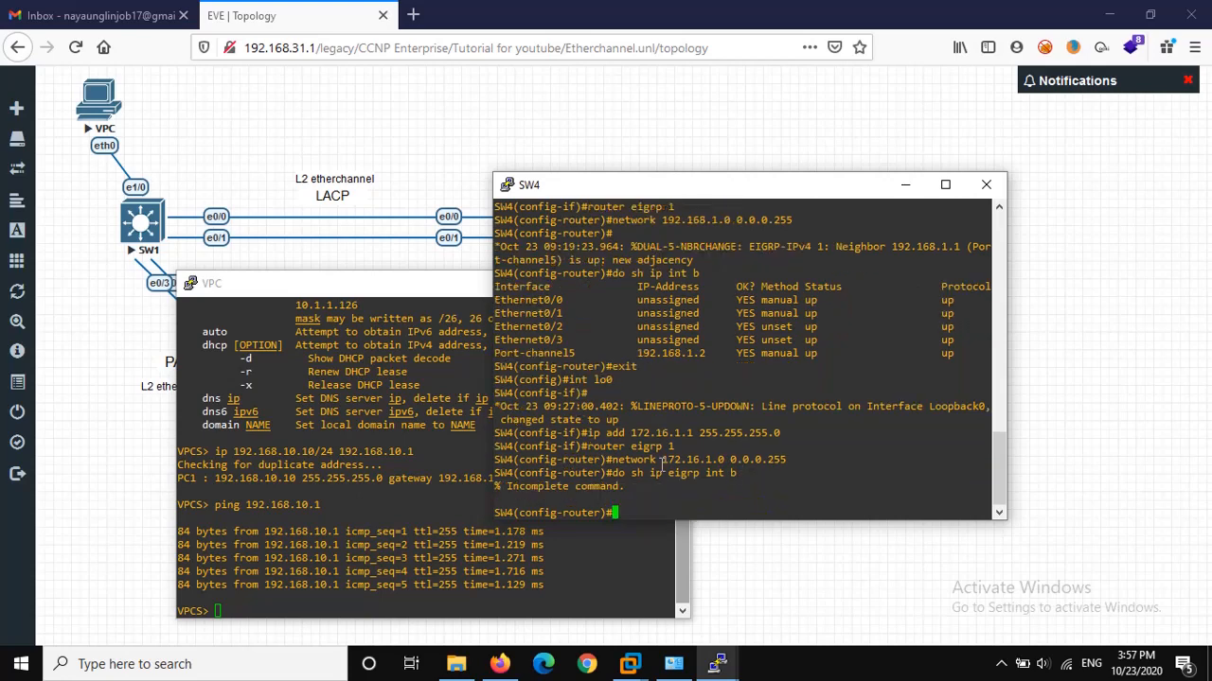
{"action": "key", "text": "Up"}
{"action": "key", "text": "BackSpace"}
{"action": "key", "text": "BackSpace"}
{"action": "key", "text": "Return"}
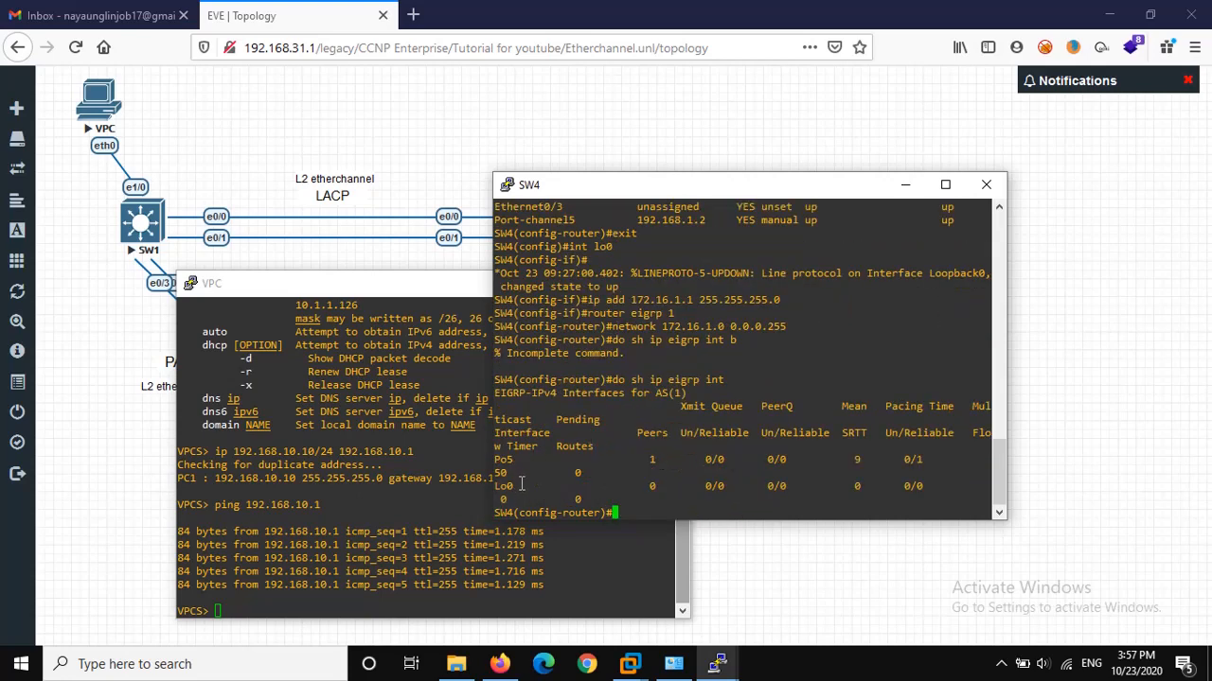
{"action": "left_click_drag", "start_coordinate": [523, 488], "coordinate": [494, 486]}
{"action": "left_click", "coordinate": [596, 473]}
Minimize and reopen SW4's console, relist its interface addresses with do sh ip int b and highlight Port-channel5's address
{"action": "left_click", "coordinate": [348, 539]}
{"action": "left_click", "coordinate": [905, 184]}
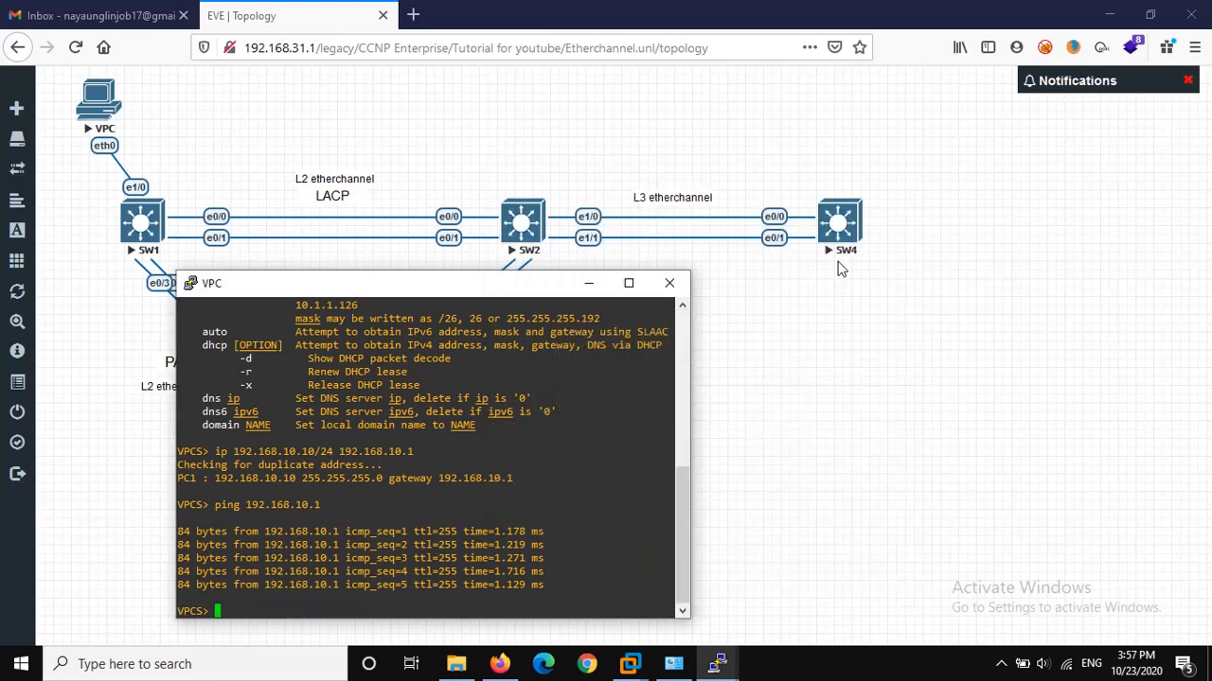
{"action": "left_click", "coordinate": [716, 663]}
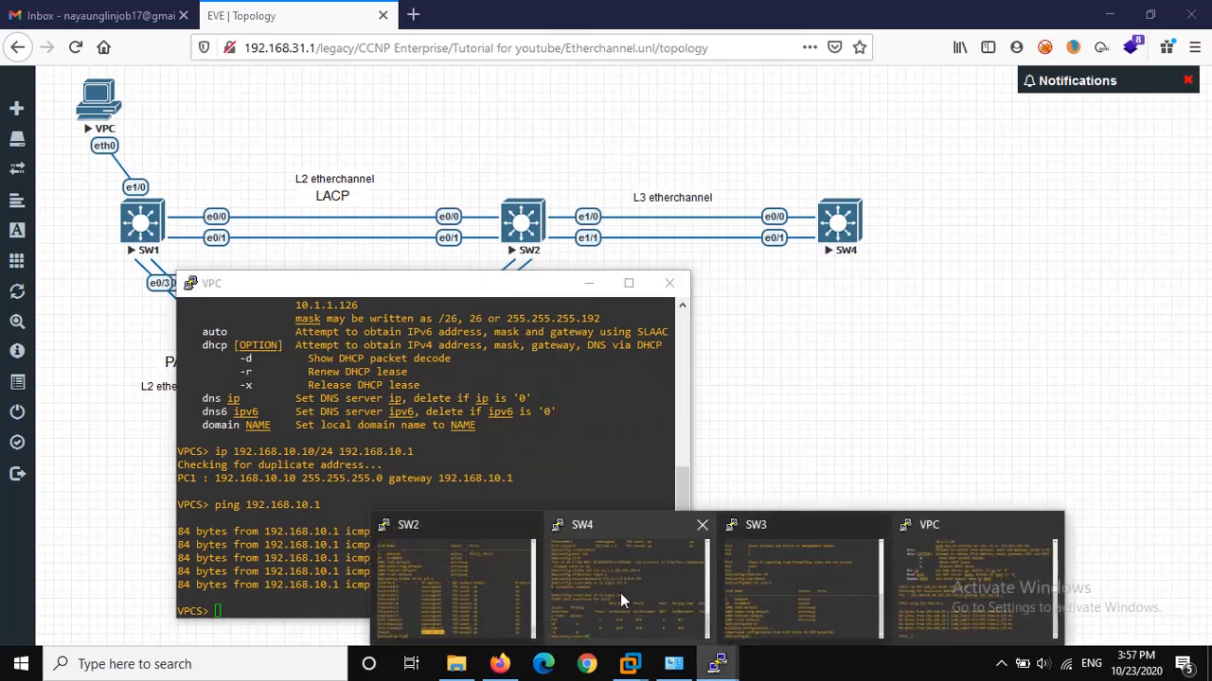
{"action": "left_click", "coordinate": [620, 593]}
{"action": "type", "text": "do sh ip int"}
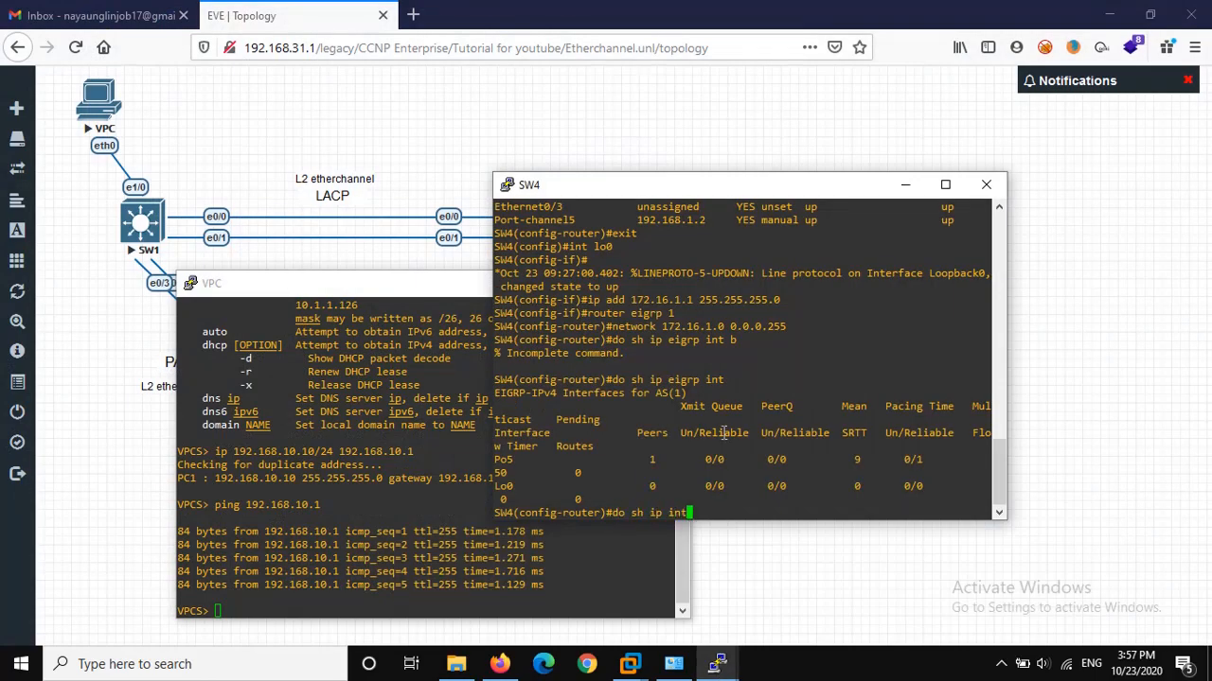
{"action": "type", "text": " b"}
{"action": "key", "text": "Return"}
{"action": "left_click_drag", "start_coordinate": [634, 499], "coordinate": [710, 500]}
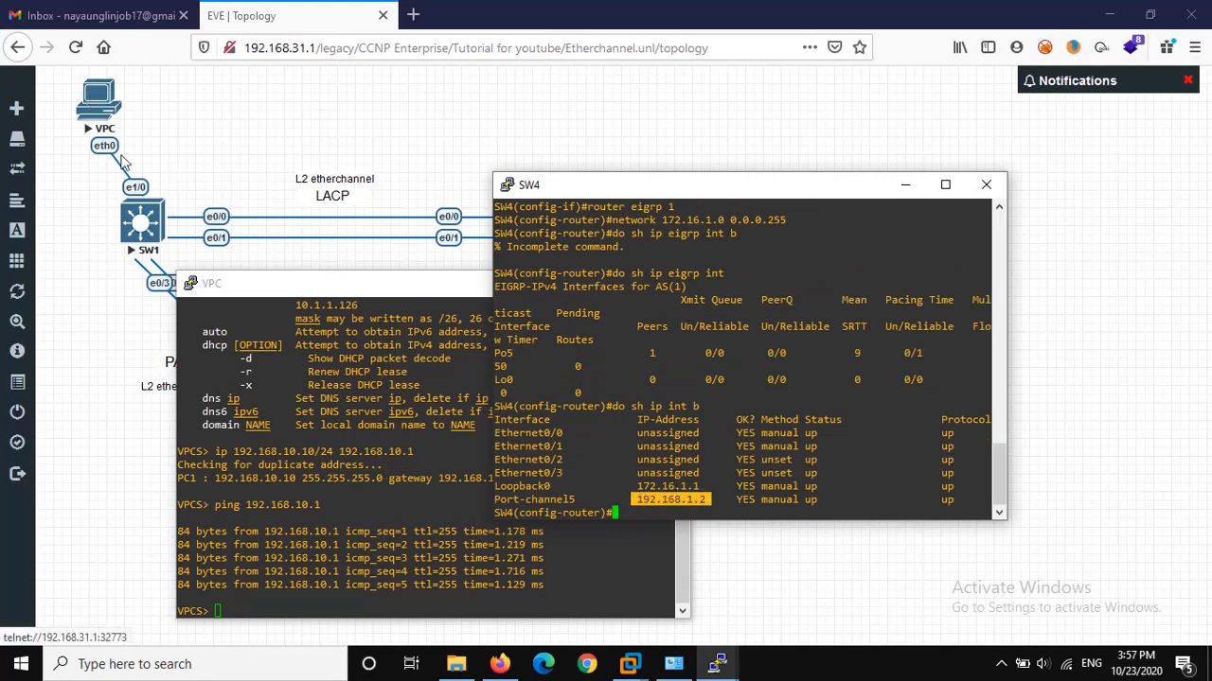
Ping 192.168.1.2 from the VPC's console and move SW4's console aside so both can be read
{"action": "left_click", "coordinate": [303, 428]}
{"action": "type", "text": "pin"}
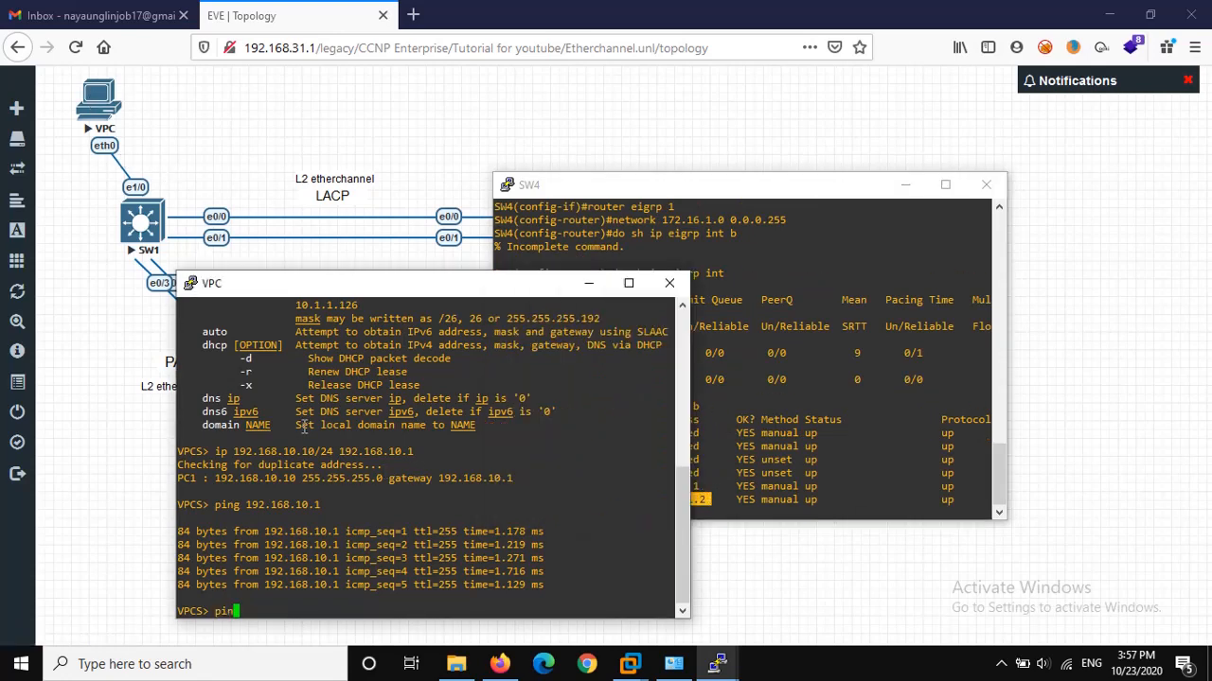
{"action": "type", "text": "g 192.168.1.2"}
{"action": "key", "text": "Return"}
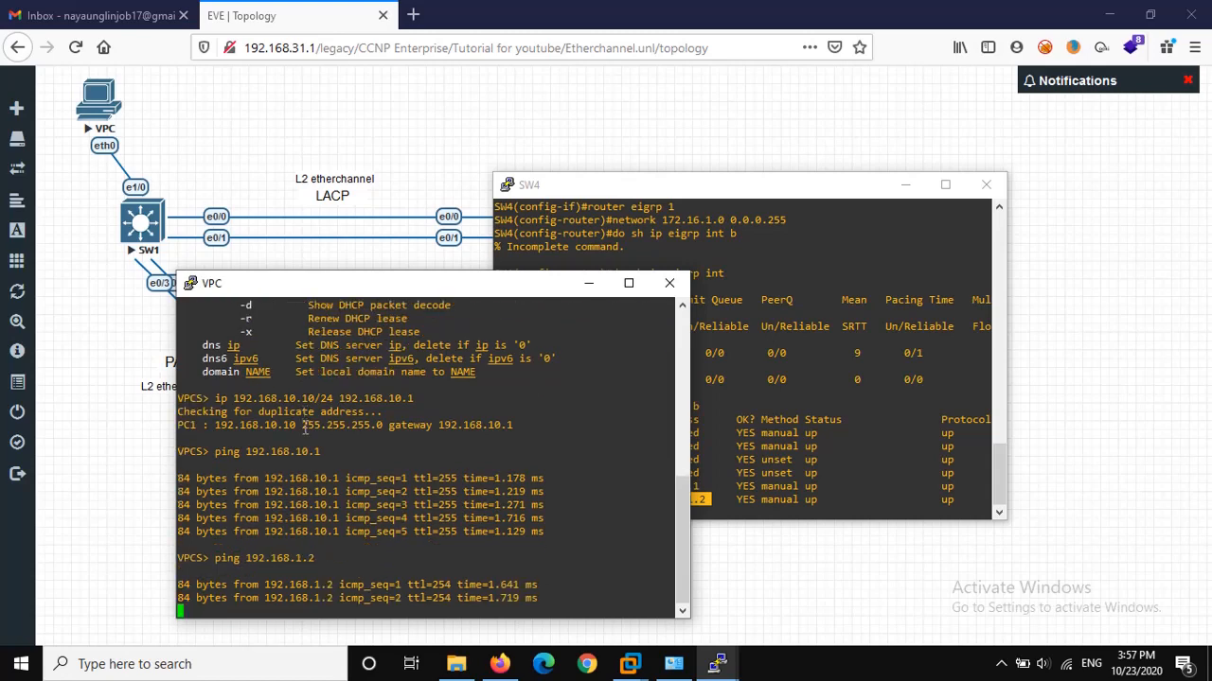
{"action": "left_click", "coordinate": [771, 187]}
{"action": "left_click_drag", "start_coordinate": [761, 192], "coordinate": [1100, 183]}
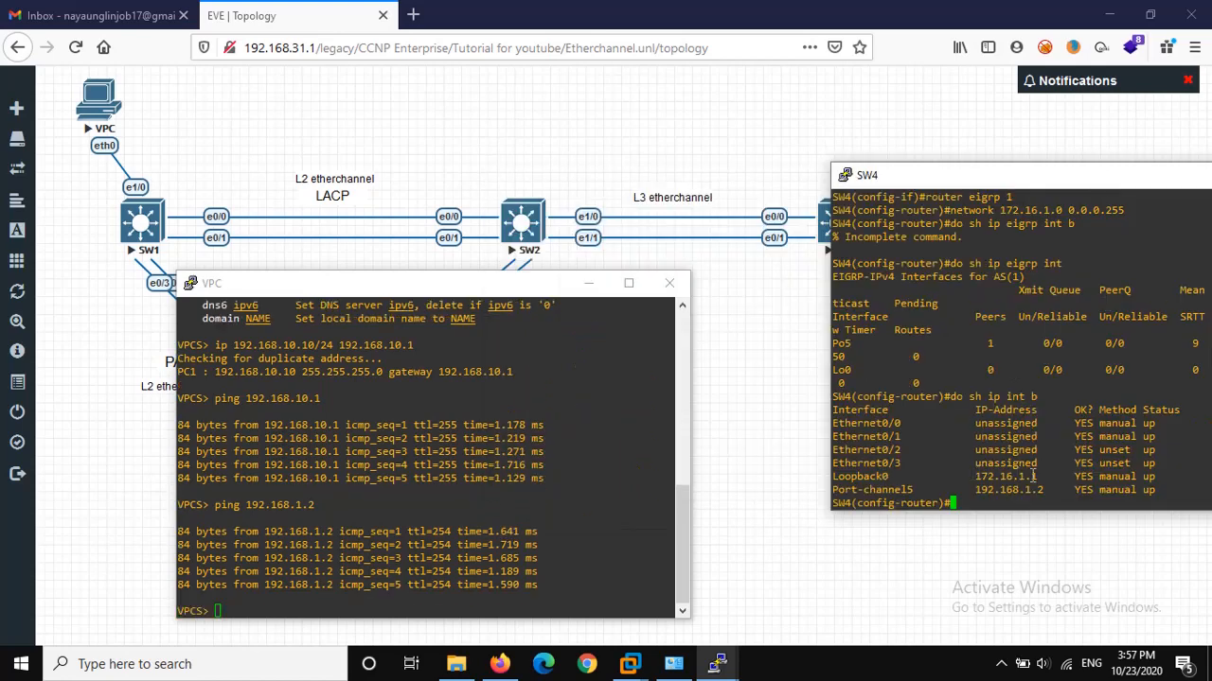
Run ip 172.16.1.1 in the VPC's console
{"action": "left_click", "coordinate": [541, 491]}
{"action": "type", "text": "i"}
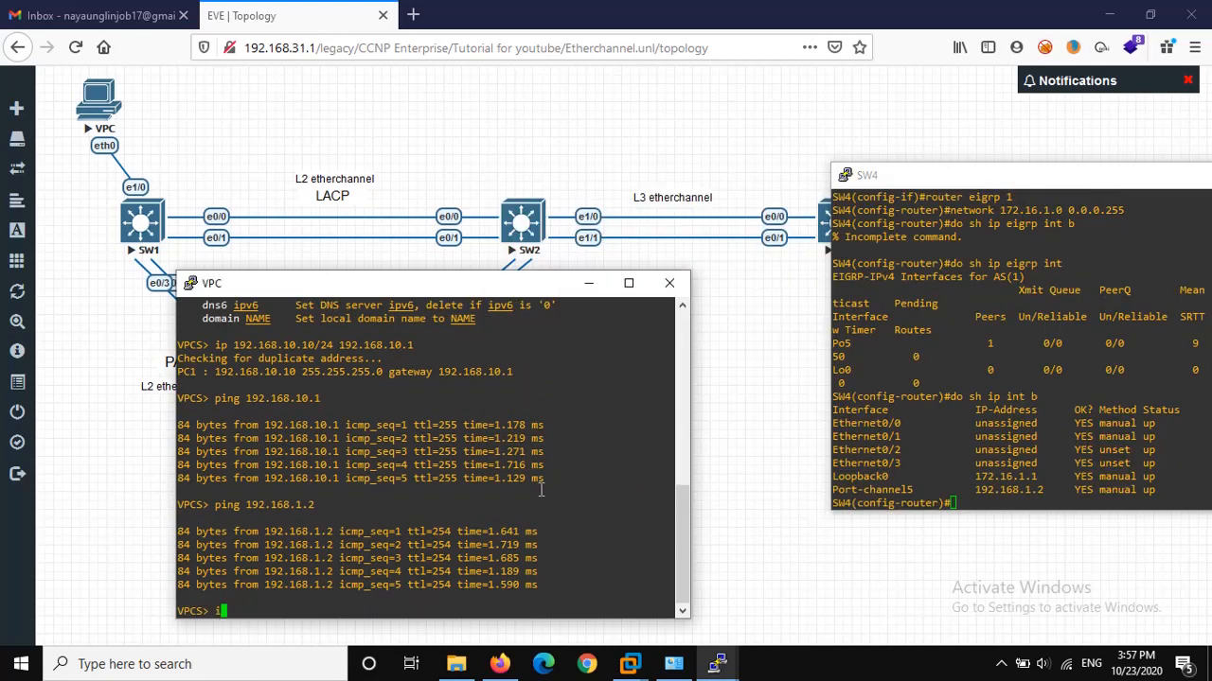
{"action": "type", "text": "p 172.16.1.1."}
{"action": "key", "text": "BackSpace"}
{"action": "key", "text": "Return"}
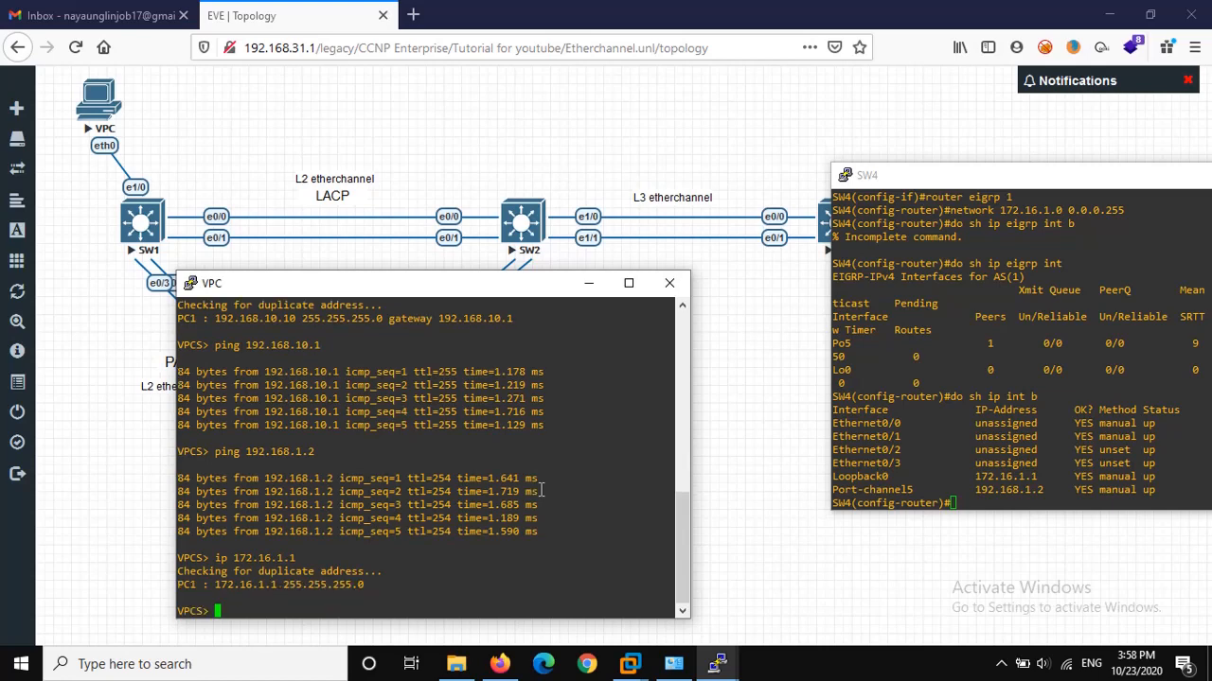
Restore the VPC's addressing by recalling and running ip 192.168.10.10/24 192.168.10.1
{"action": "key", "text": "Up"}
{"action": "key", "text": "Up"}
{"action": "key", "text": "Up"}
{"action": "key", "text": "Up"}
{"action": "key", "text": "Return"}
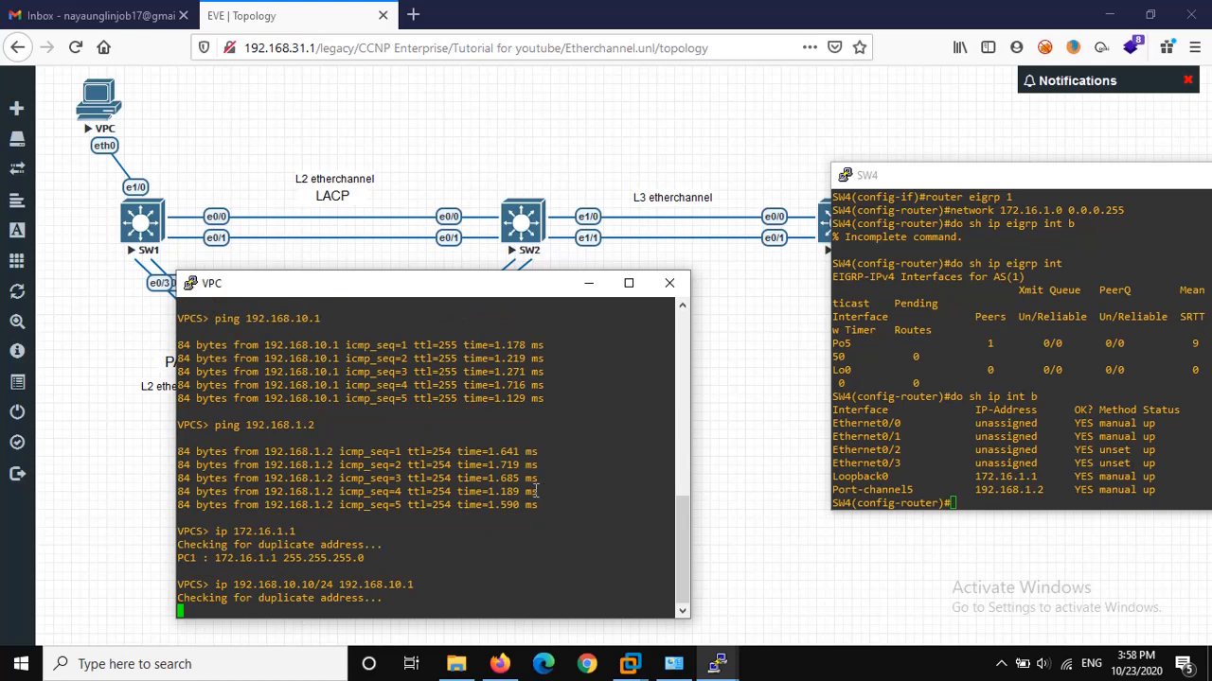
Recall the VPC's ip 172.16.1.1 command, change it to ping 172.16.1.1 and run it
{"action": "key", "text": "Up"}
{"action": "key", "text": "Up"}
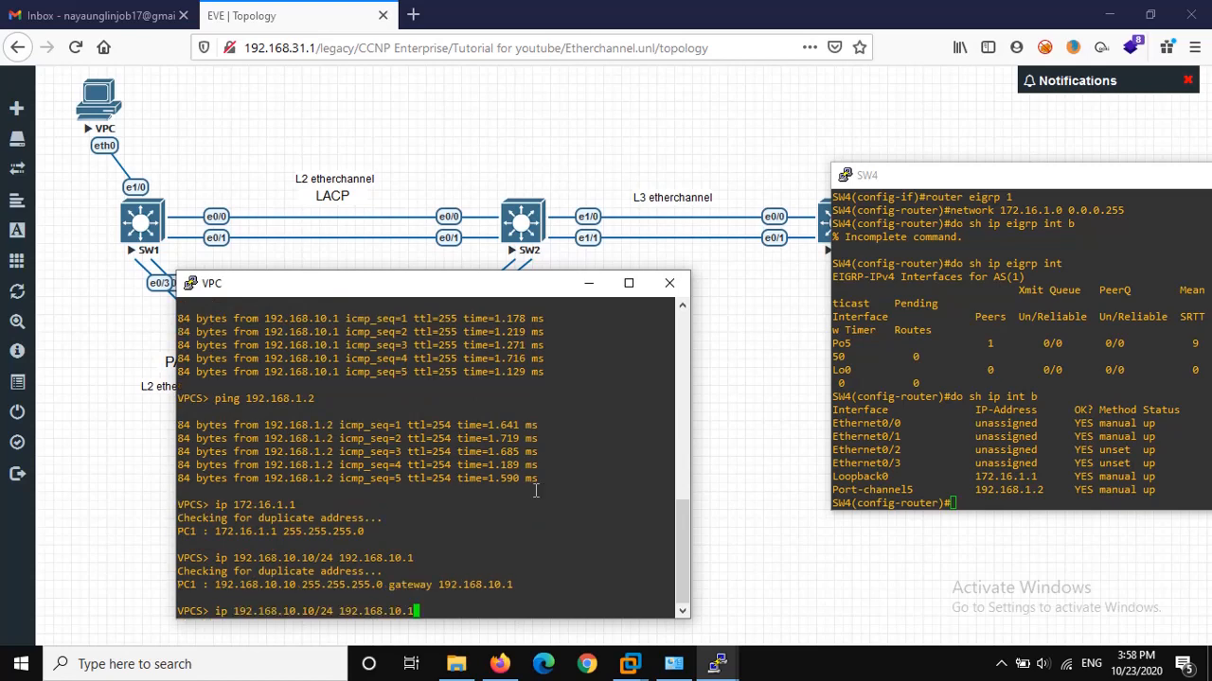
{"action": "key", "text": "Left"}
{"action": "key", "text": "Left"}
{"action": "key", "text": "Left"}
{"action": "key", "text": "Left"}
{"action": "key", "text": "Left"}
{"action": "key", "text": "Left"}
{"action": "key", "text": "Left"}
{"action": "key", "text": "Left"}
{"action": "key", "text": "Left"}
{"action": "key", "text": "Left"}
{"action": "key", "text": "Left"}
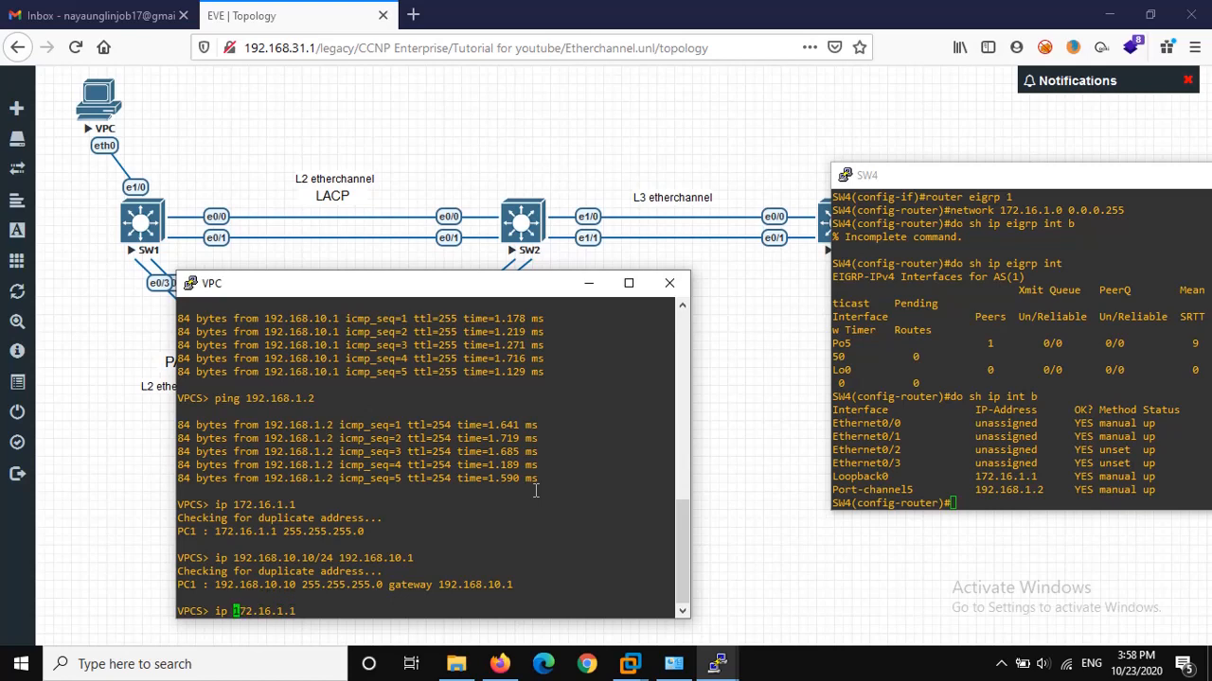
{"action": "key", "text": "BackSpace"}
{"action": "key", "text": "BackSpace"}
{"action": "type", "text": "ping"}
{"action": "key", "text": "Return"}
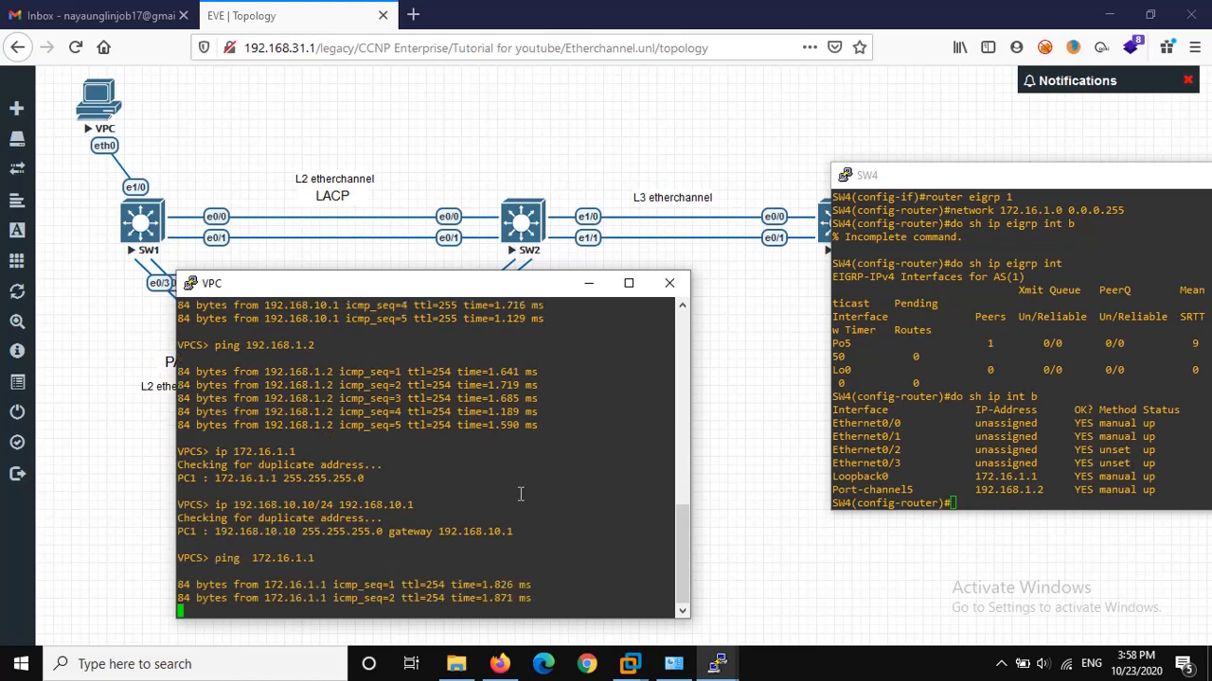
Minimize the VPC's console and reposition SW4's console below the SW4 switch, clear of the topology
{"action": "left_click_drag", "start_coordinate": [946, 175], "coordinate": [1060, 348]}
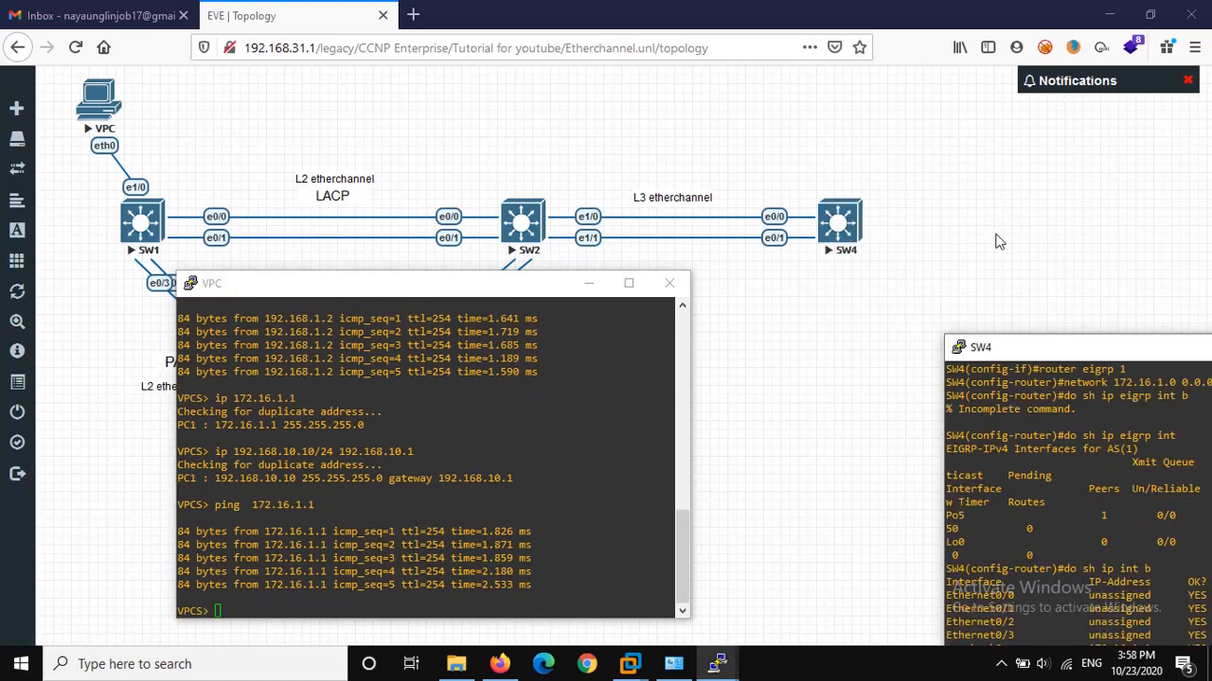
{"action": "left_click", "coordinate": [588, 284]}
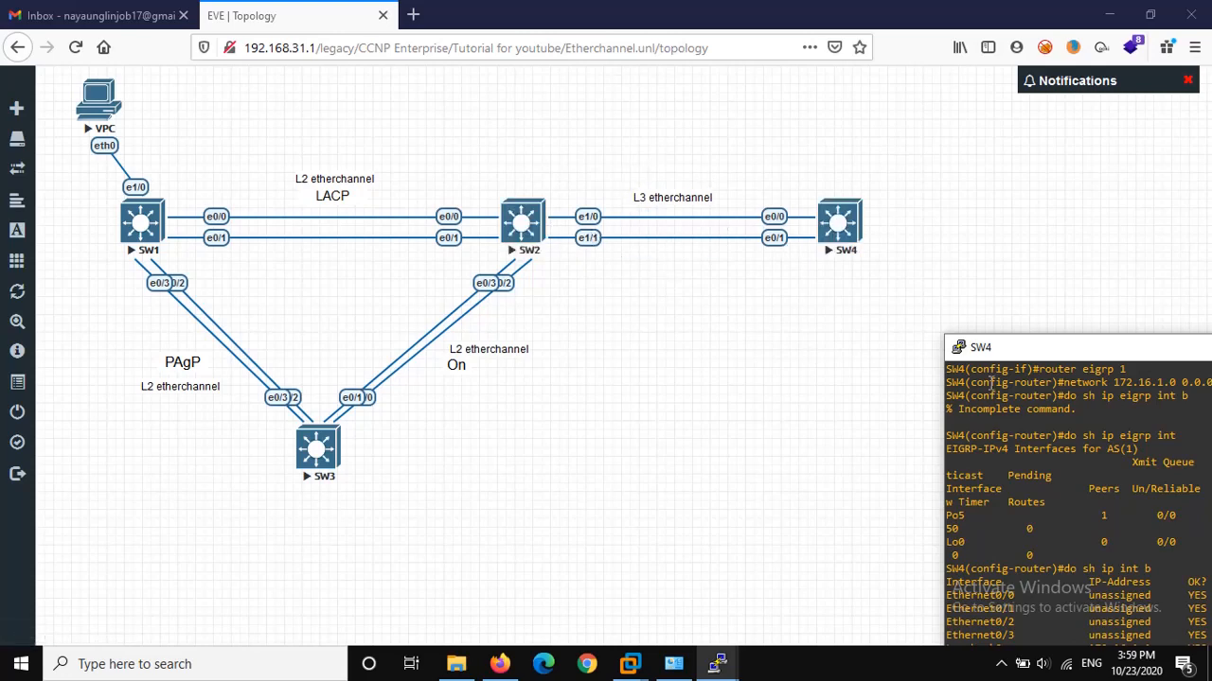
{"action": "left_click_drag", "start_coordinate": [983, 353], "coordinate": [858, 298]}
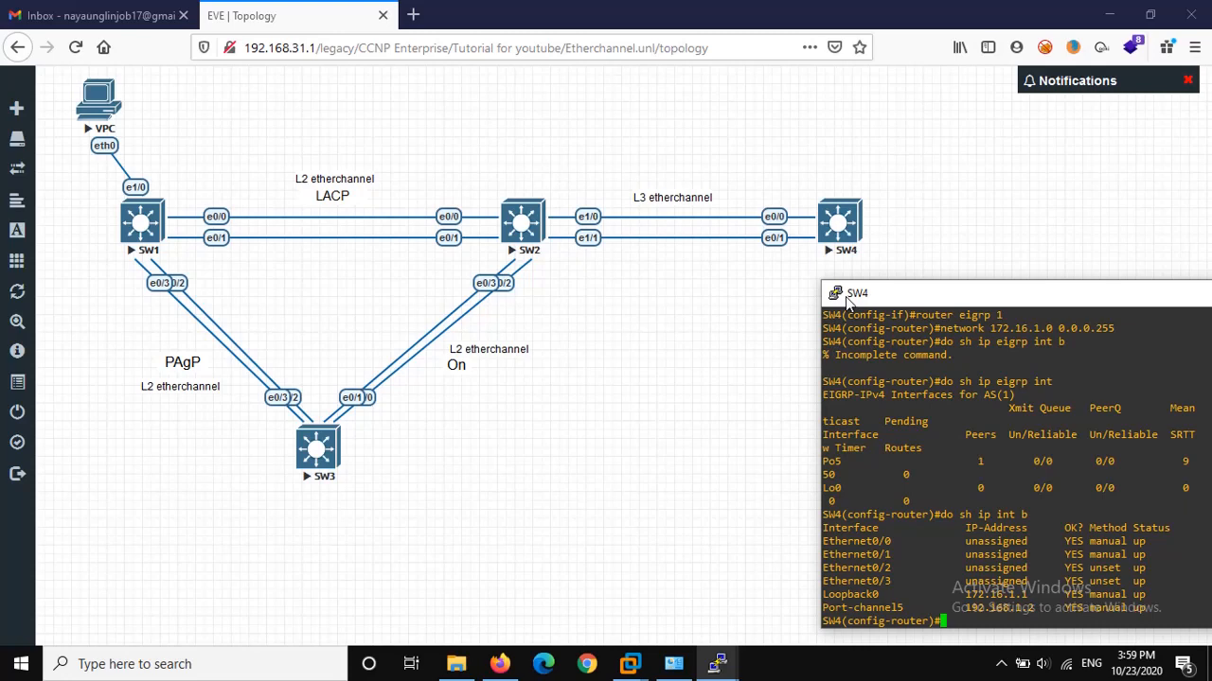
{"action": "left_click", "coordinate": [1001, 663]}
{"action": "left_click", "coordinate": [1009, 561]}
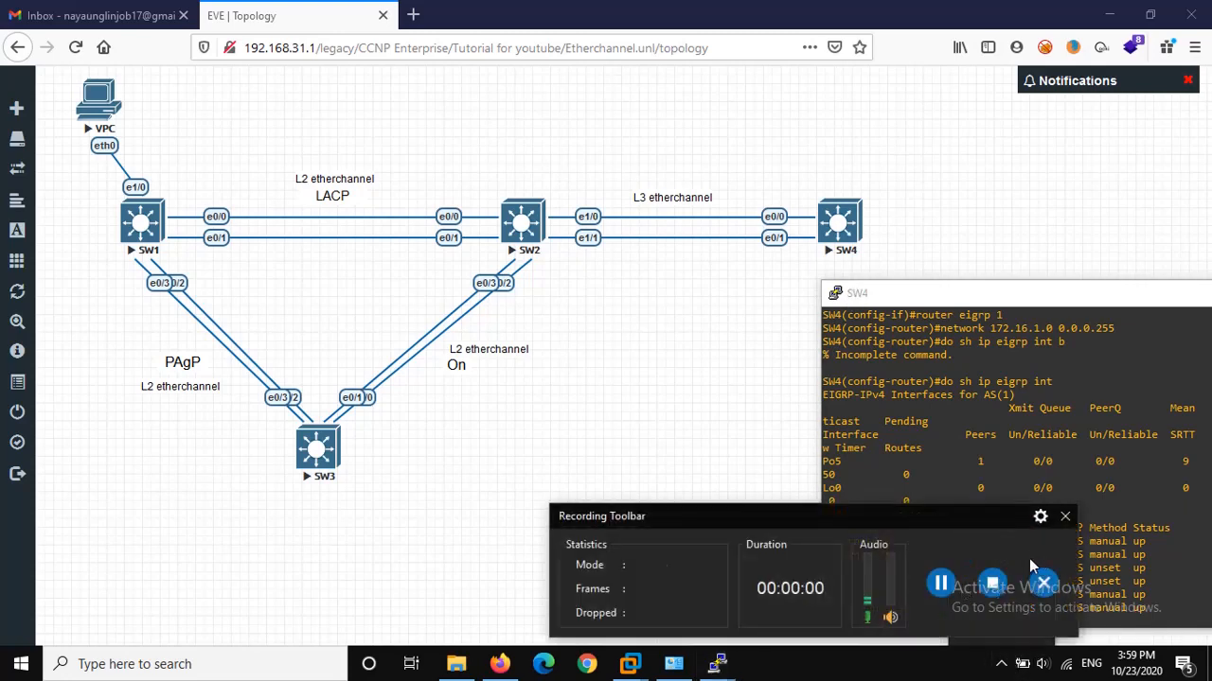